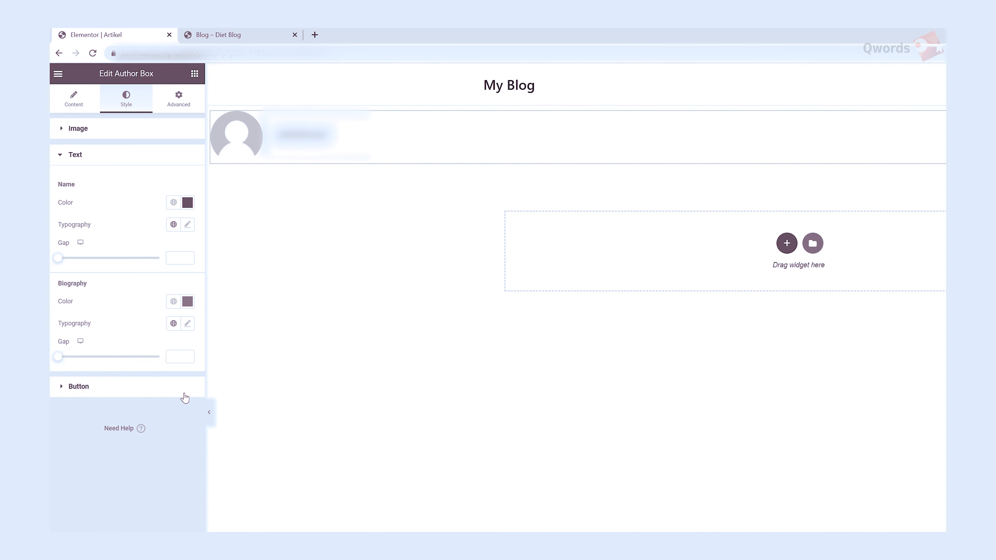
Step: Expand the Author Box's button style settings and start adding a new section below it
left_click(184, 387)
left_click(187, 274)
left_click(187, 274)
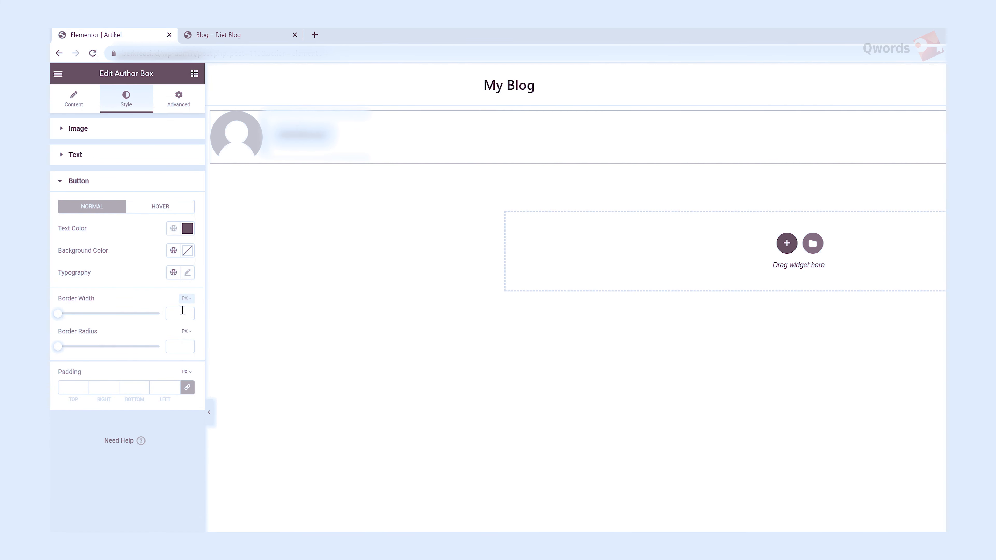
left_click(212, 112)
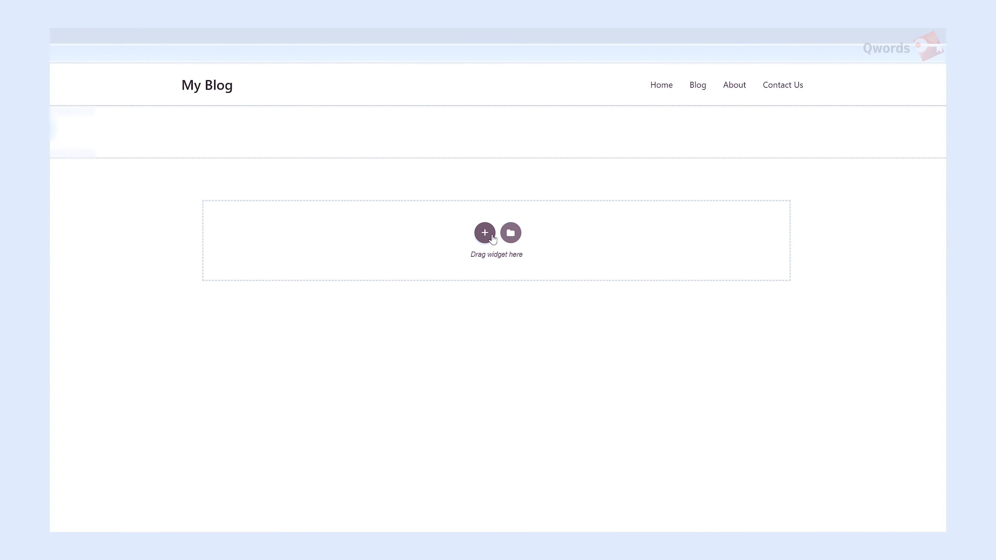
left_click(484, 232)
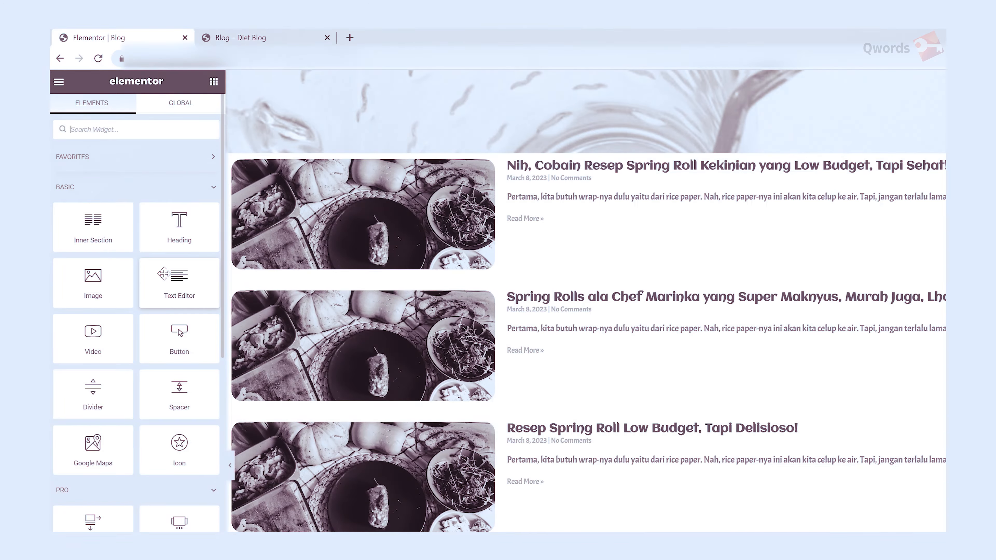
Step: Add a Text Editor widget and replace its placeholder text with the bulleted items "Resep Diet Sehat" and "Uncategorized"
left_click_drag(128, 185, 769, 122)
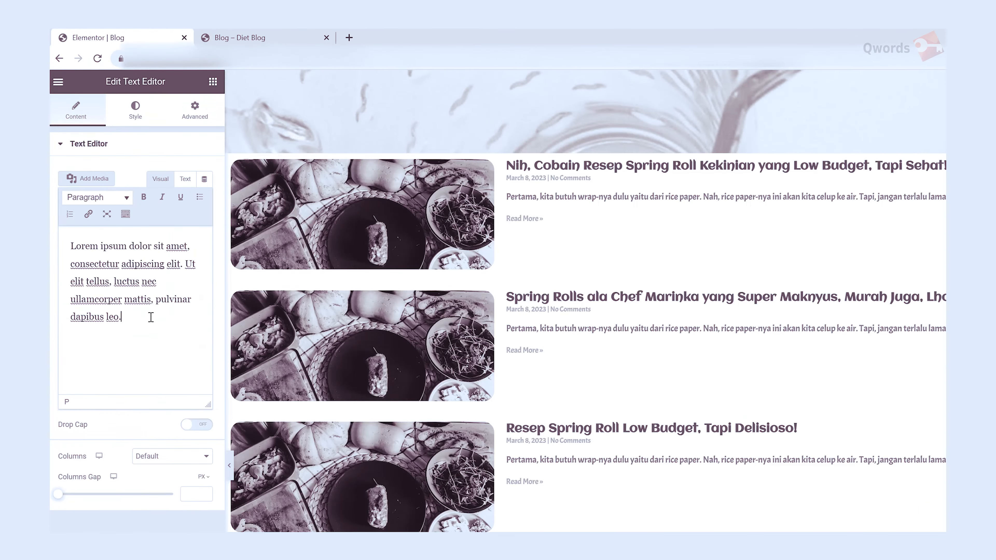
left_click_drag(111, 206, 55, 158)
key("BackSpace")
left_click(141, 135)
type("Resep Diet Sehat")
key("Return")
type("Uncategorized")
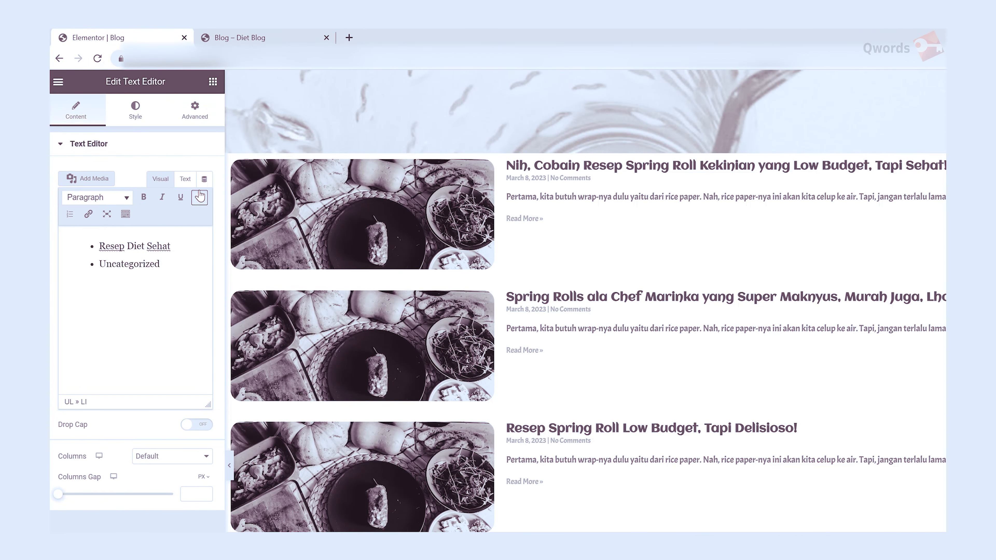
Step: Insert links on the list items "Resep Diet Sehat" and "Uncategorized"
left_click_drag(99, 246, 171, 246)
left_click(88, 214)
key("Return")
left_click_drag(99, 264, 160, 265)
left_click(88, 214)
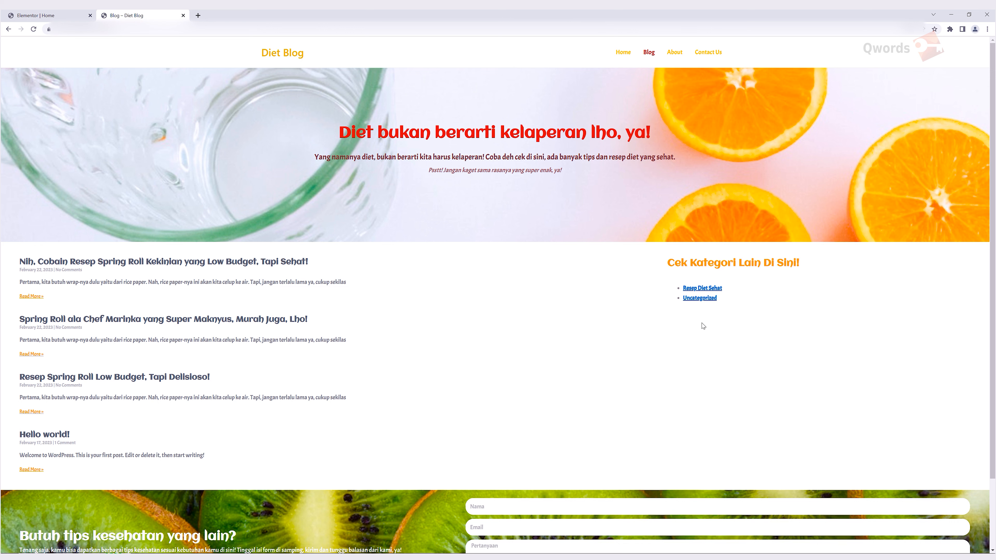
Step: Switch from the reference Diet Blog page to the Home page editor and copy the "Tahukah kamu?" hero section
middle_click(690, 342)
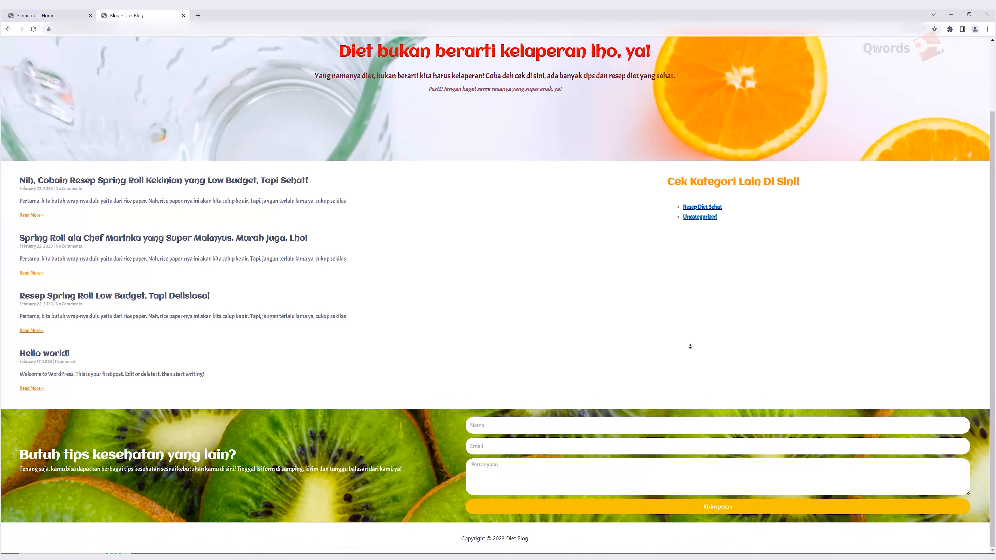
middle_click(691, 347)
left_click(84, 15)
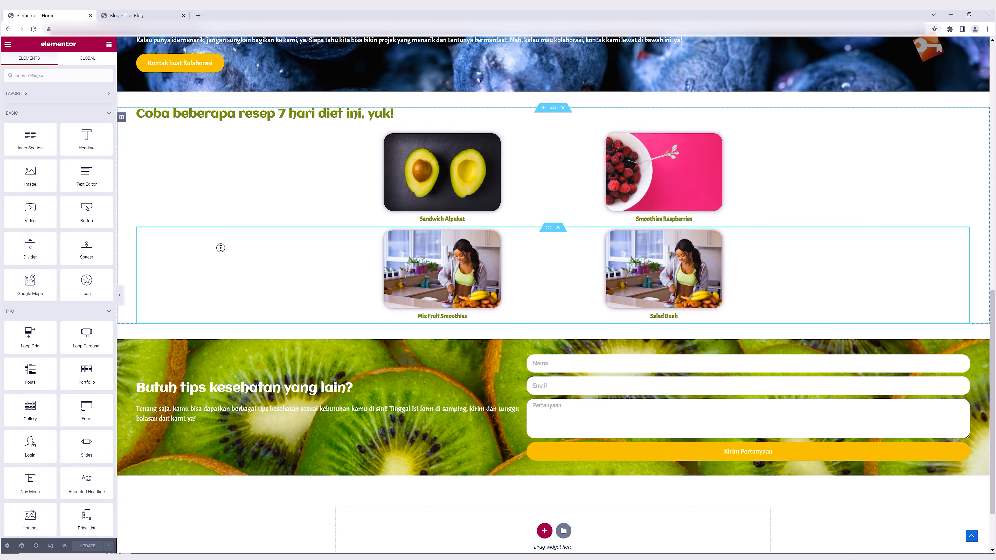
scroll(226, 224, "up", 1)
scroll(226, 225, "up", 20)
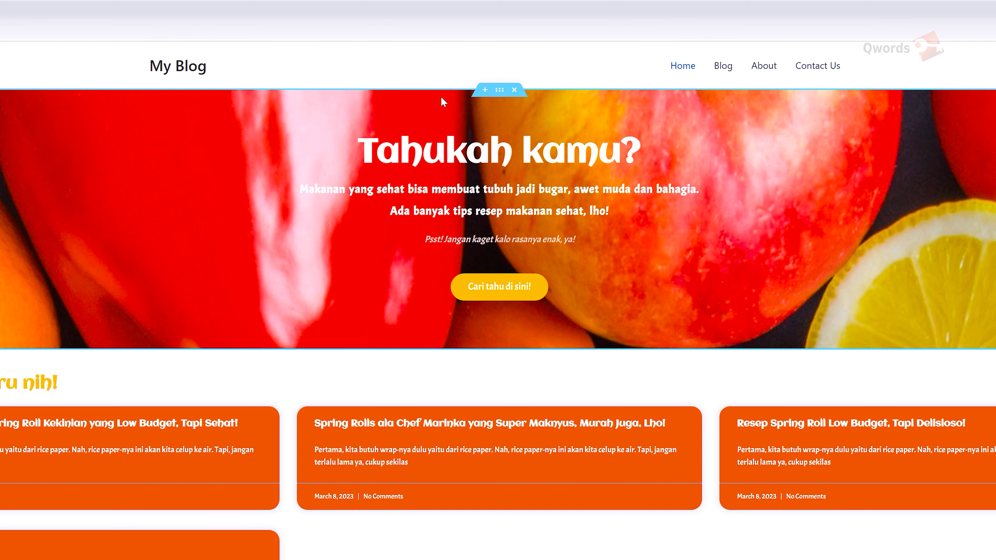
right_click(444, 102)
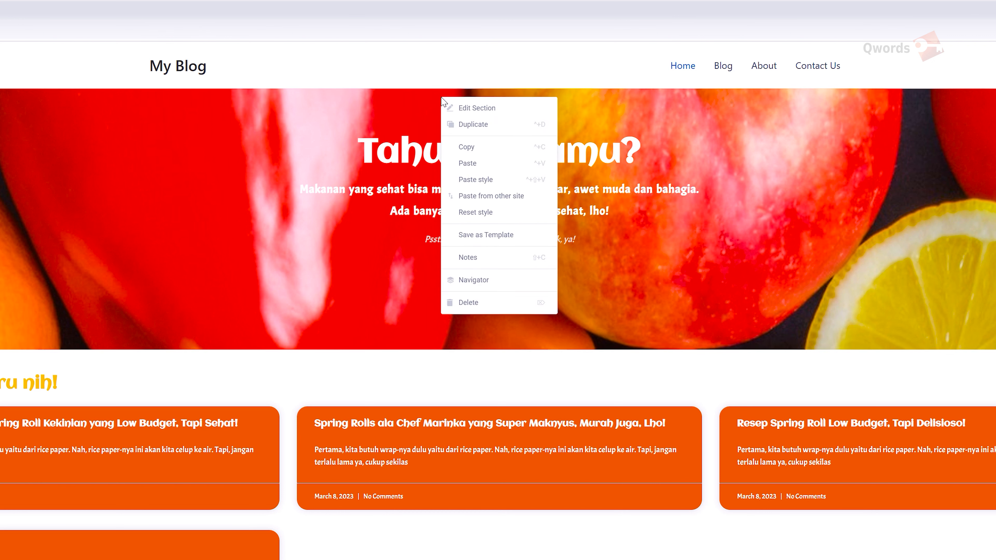
left_click(456, 148)
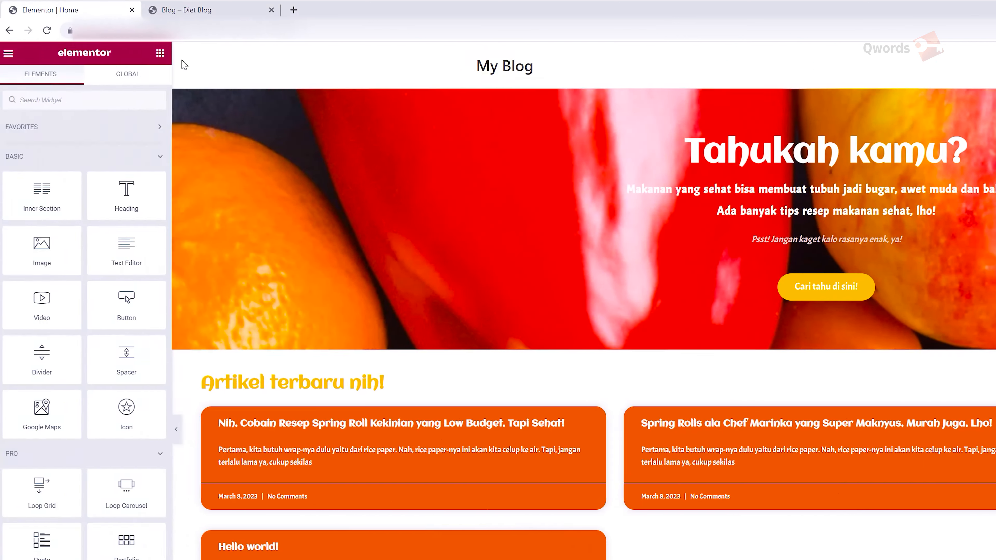
Step: Exit the Home page editor and open the Blog page for editing with Elementor
left_click(8, 53)
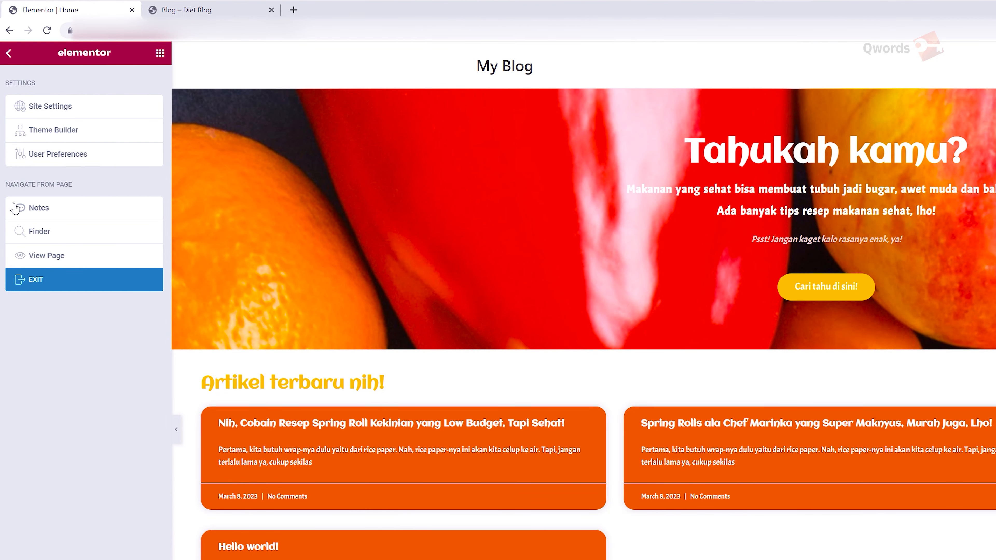
left_click(33, 279)
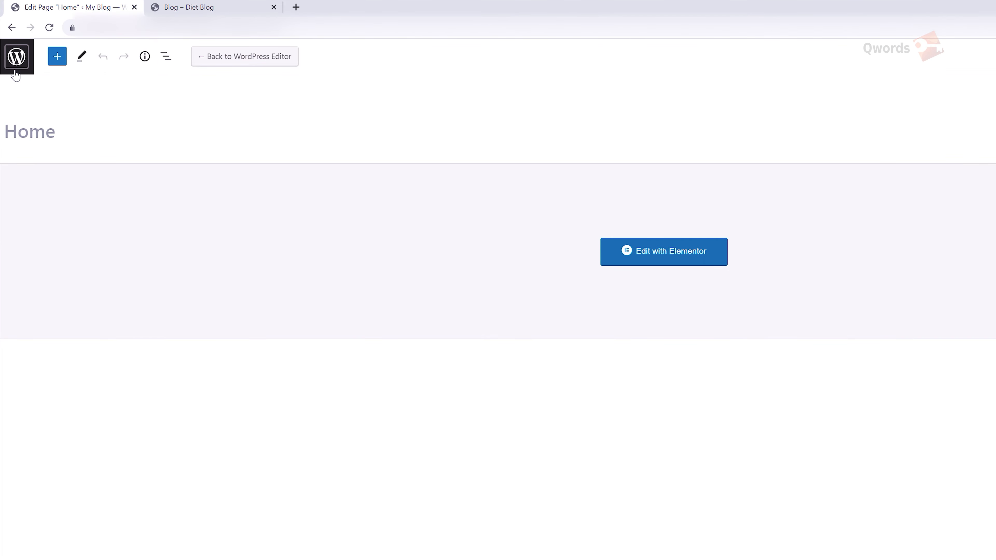
left_click(15, 72)
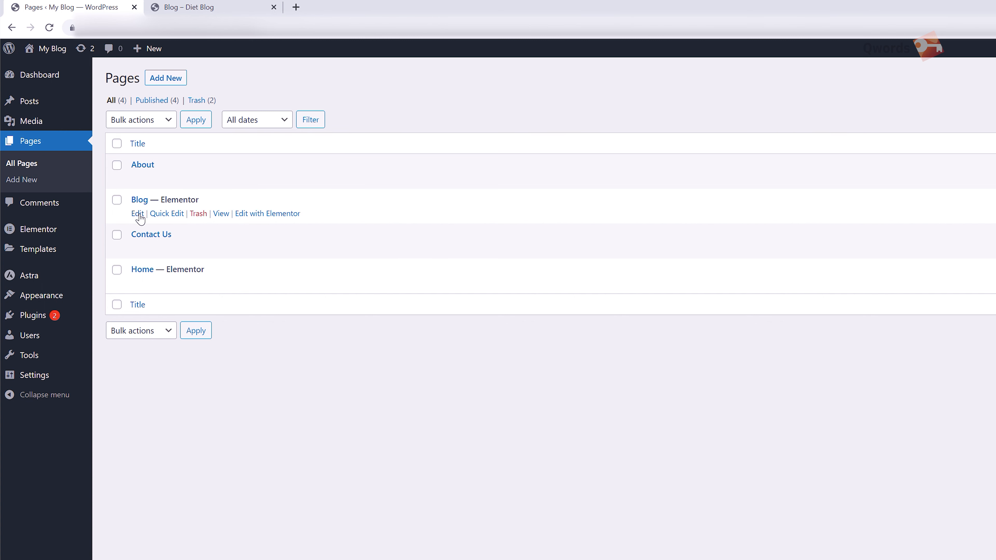
left_click(138, 214)
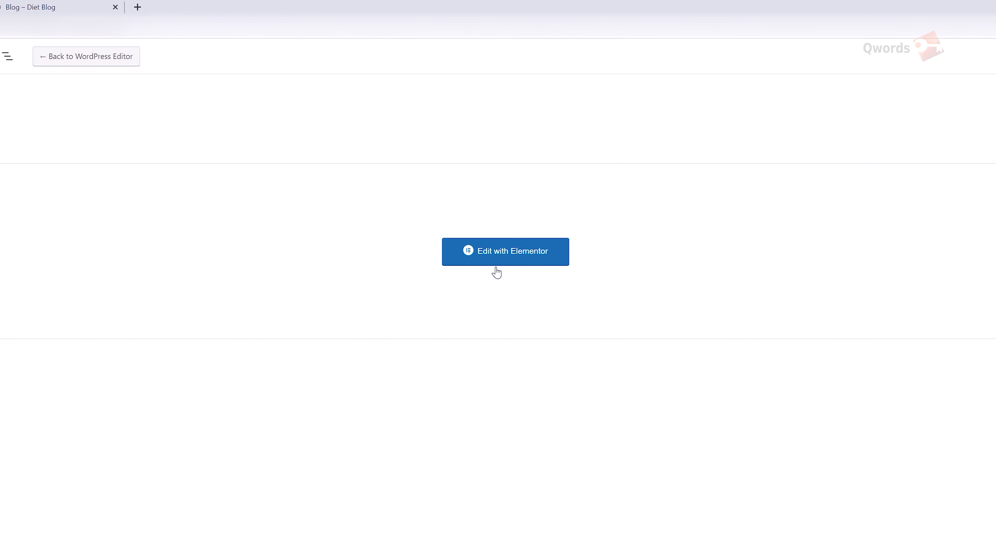
left_click(497, 265)
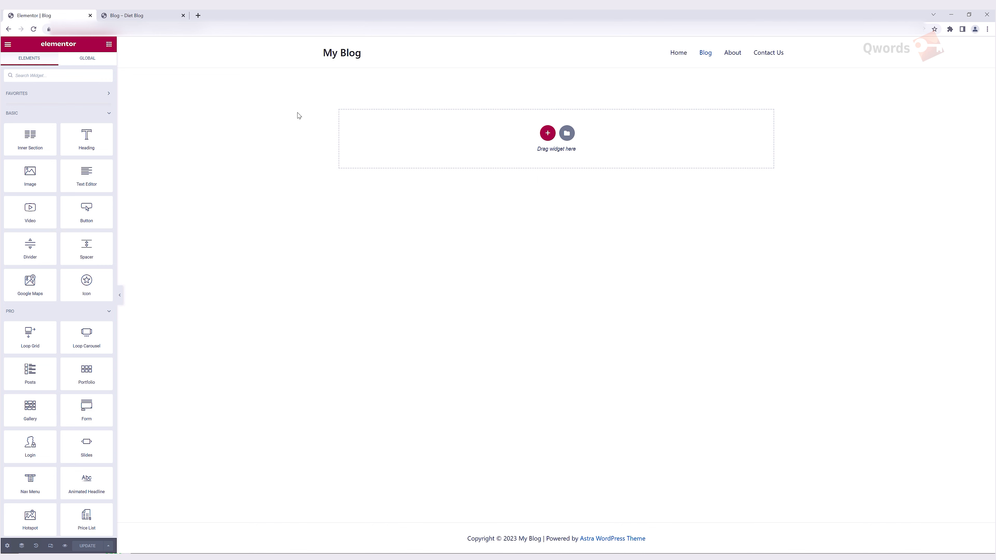
Step: Paste the copied hero section into the Blog page and replace its background with the orange-slices image "diet blog 7"
key("ctrl+v")
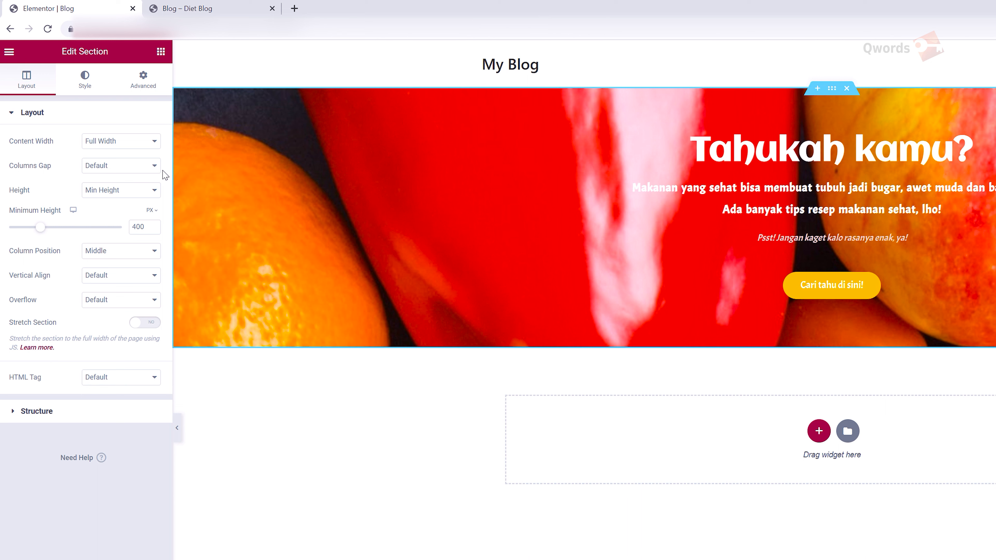
left_click(98, 92)
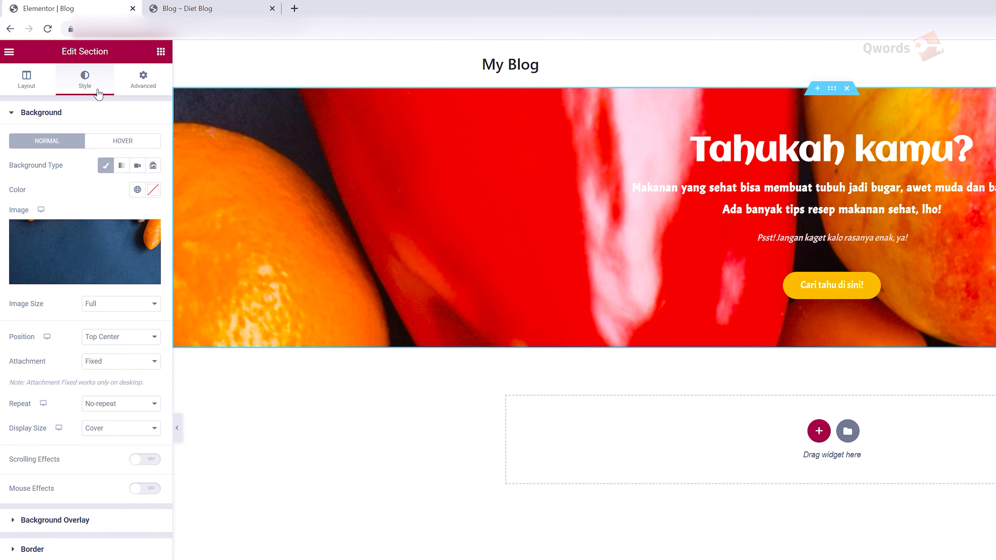
left_click(99, 251)
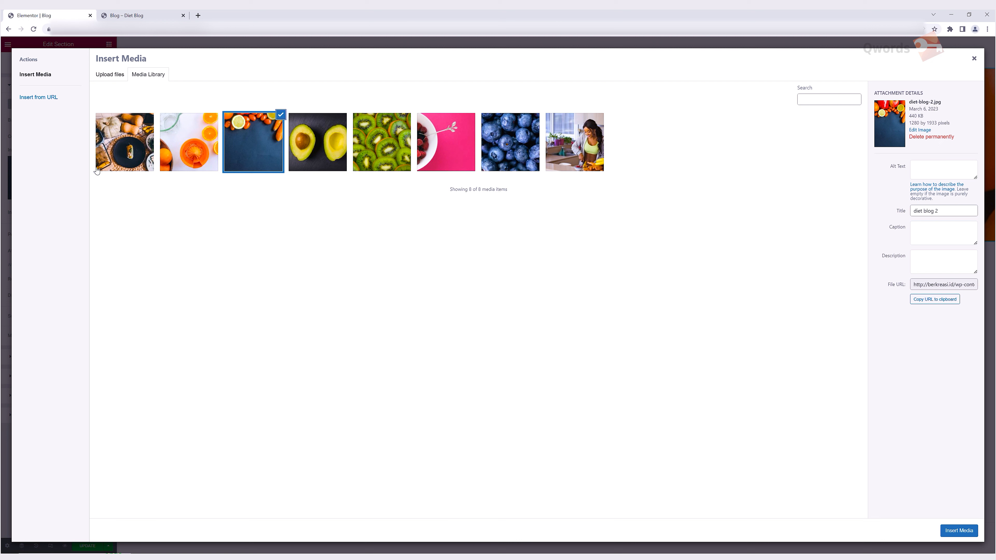
left_click(187, 154)
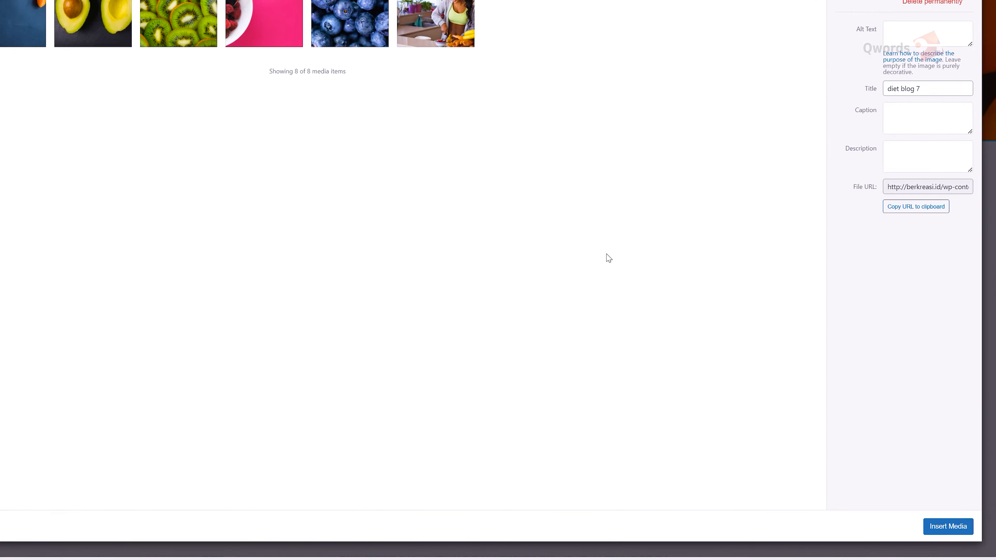
left_click(927, 527)
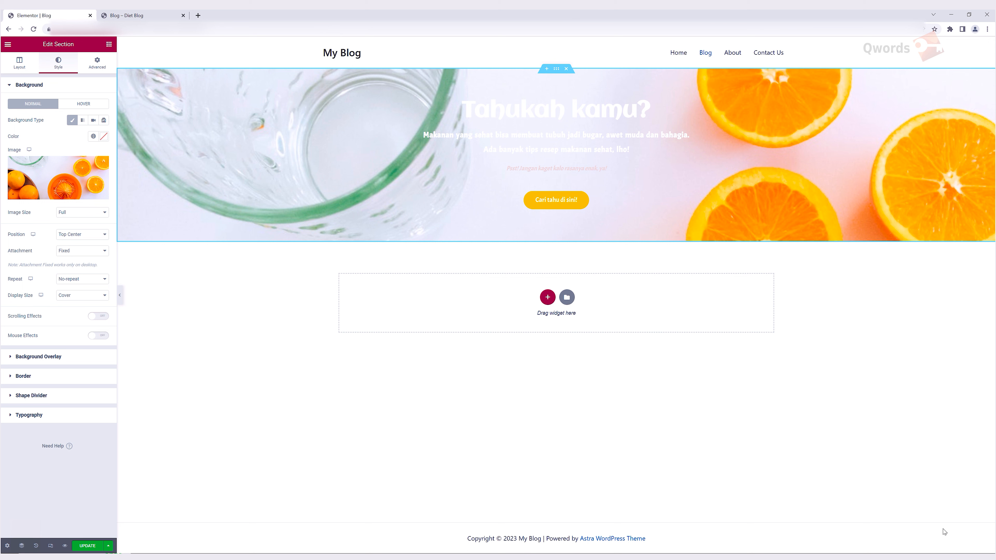
Step: Change the hero heading text to "Diet bukan berarti kelaperan lho, ya!"
left_click(634, 119)
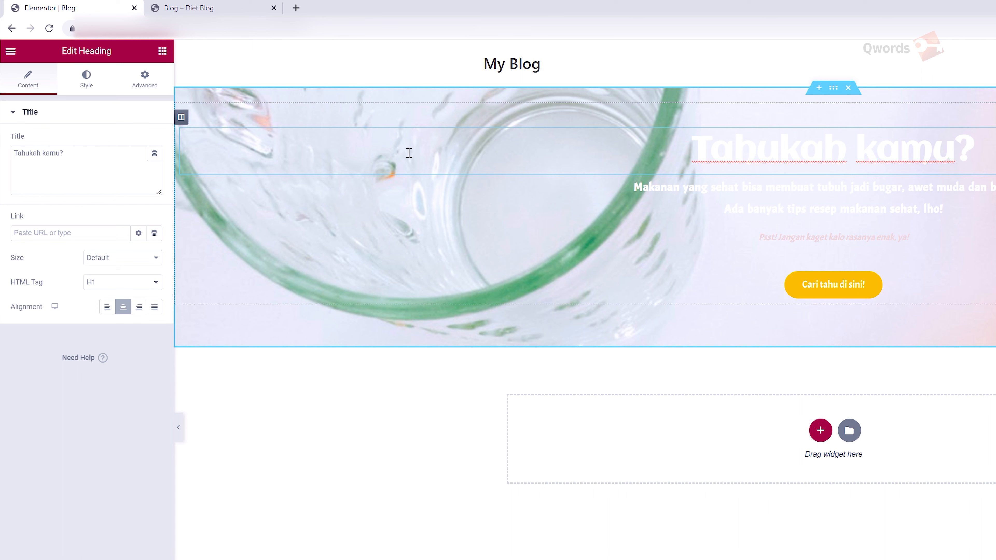
left_click(124, 152)
left_click_drag(124, 151, 2, 159)
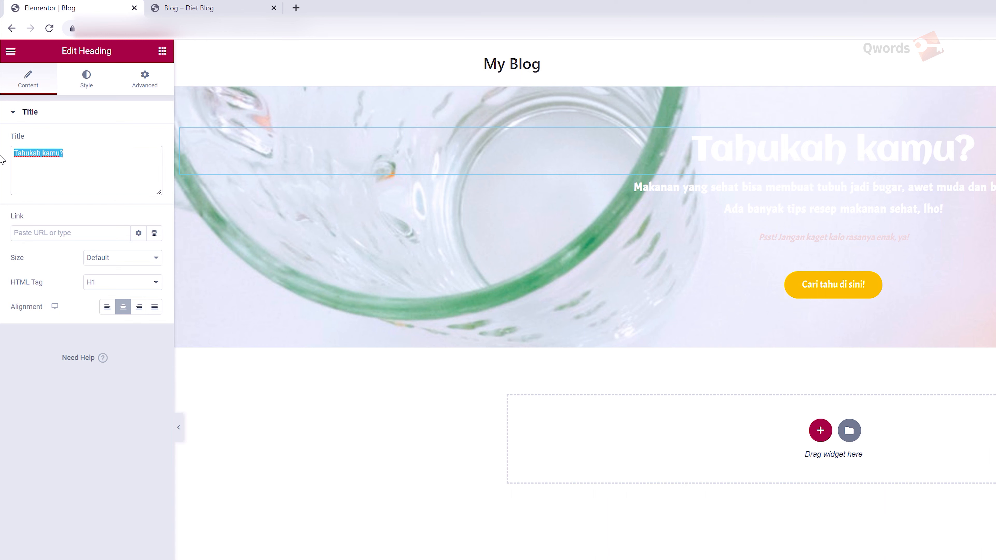
type("Diet bu")
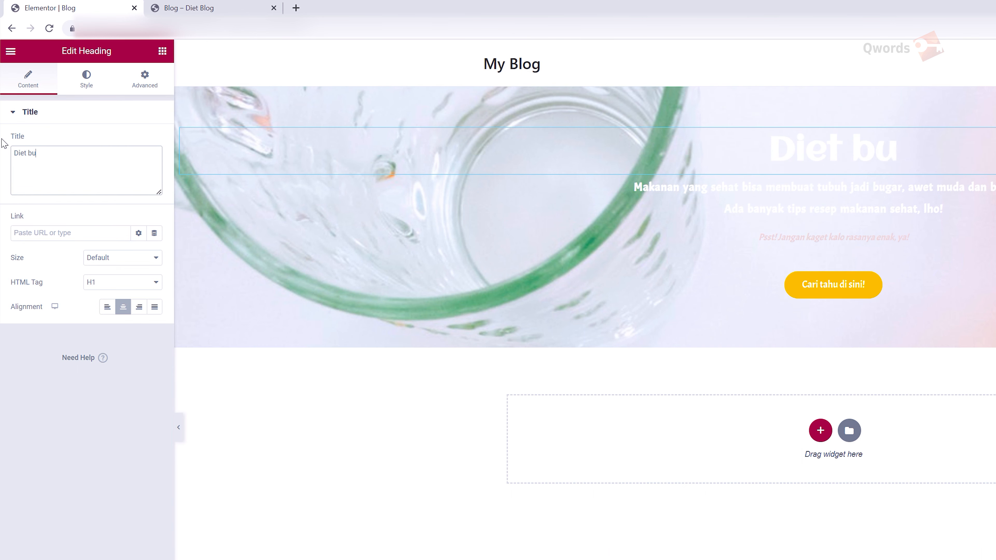
type("kan berarti kelaperan lho, ya!")
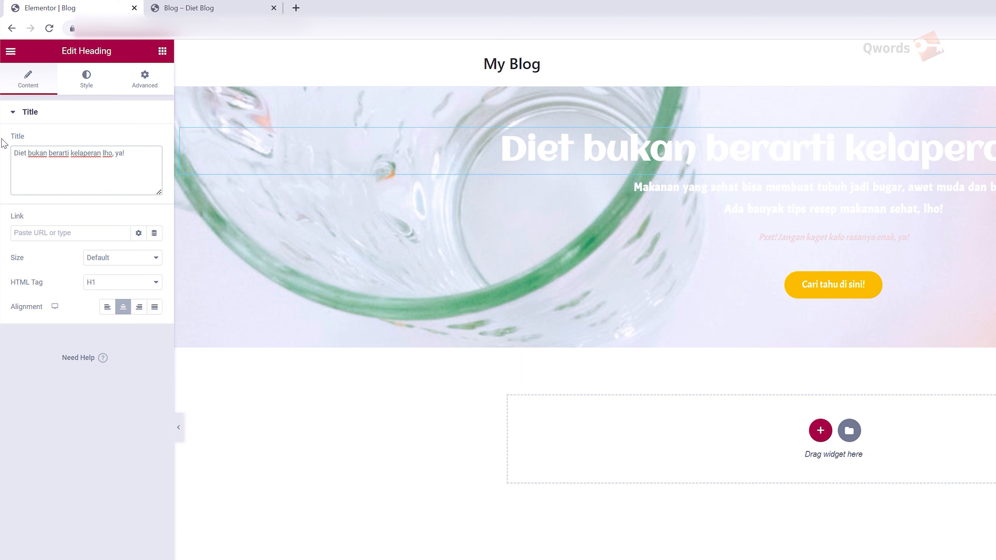
Step: Set the hero heading's text color to #e00e0e
left_click(93, 93)
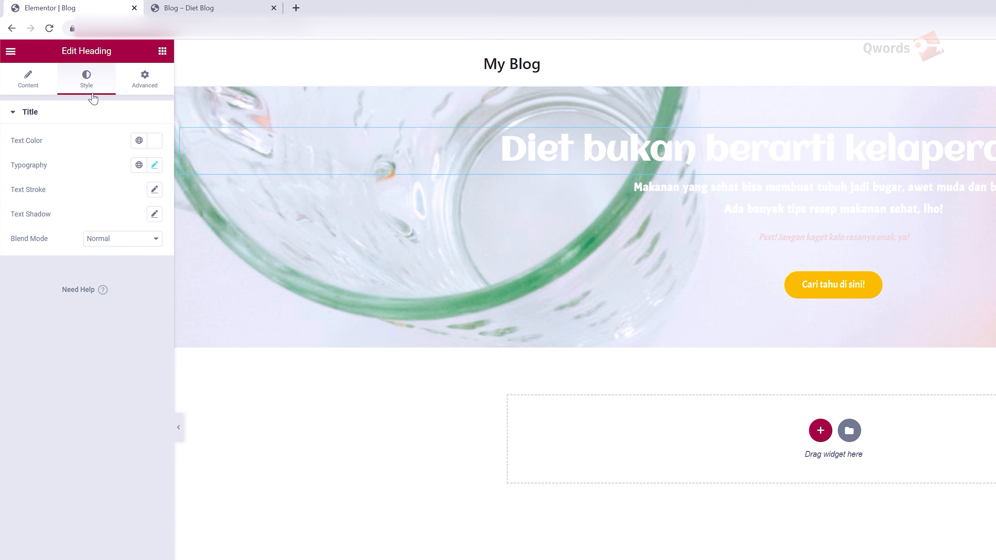
left_click(152, 144)
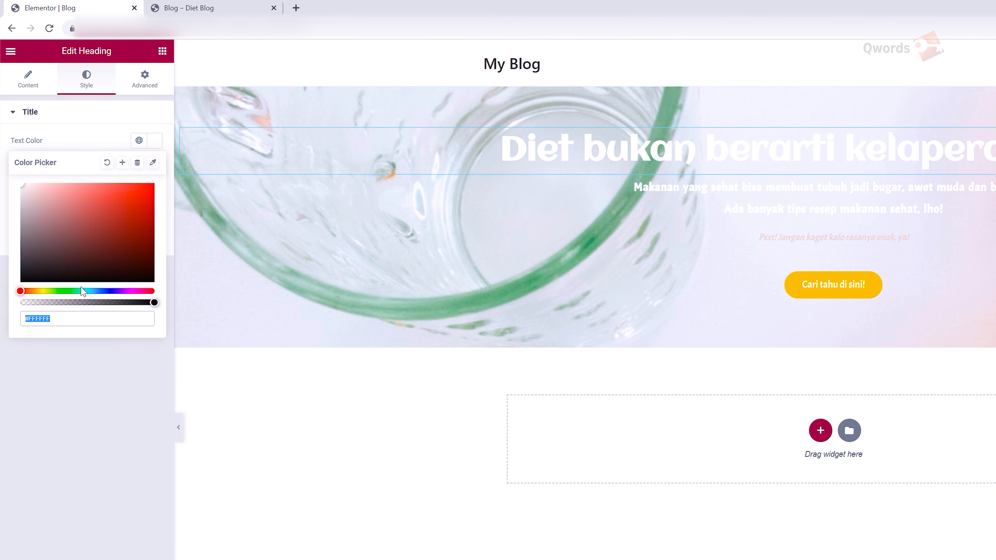
left_click(71, 319)
left_click_drag(71, 318, 29, 324)
type("e00")
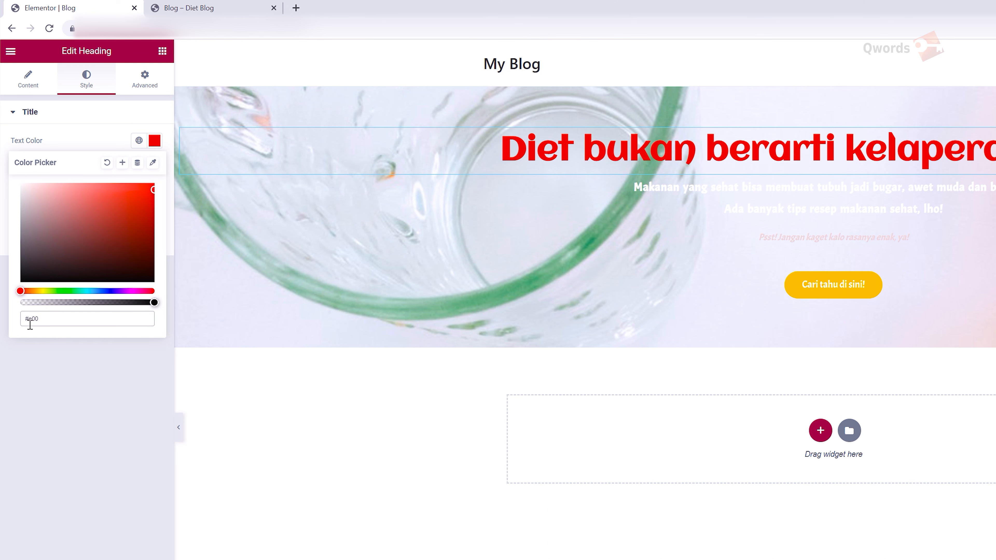
type("e0e")
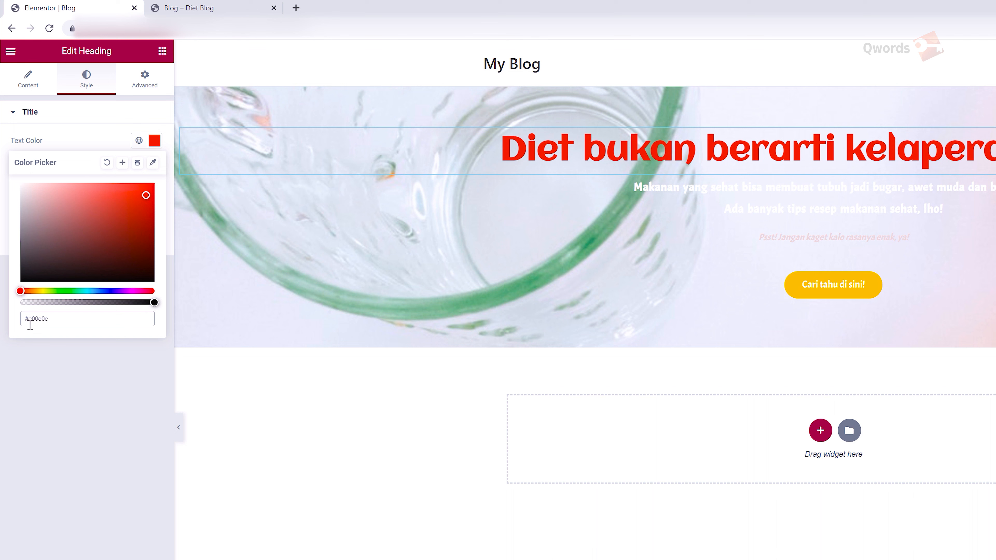
left_click(155, 144)
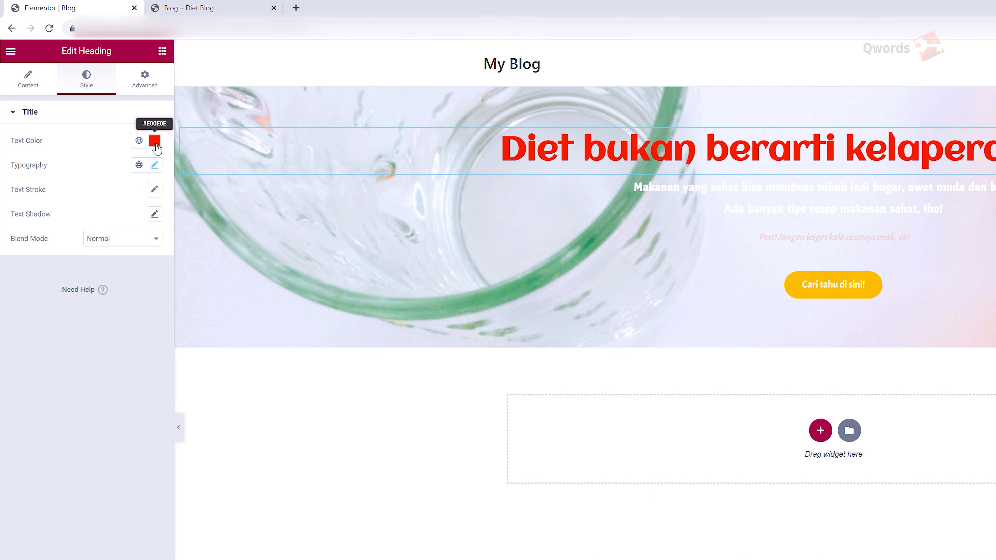
Step: Replace the hero description with "Yang namanya diet, bukan berarti kita harus kelaperan! Coba deh cek di sini, ada banyak tips dan resep diet yang sehat."
left_click(767, 204)
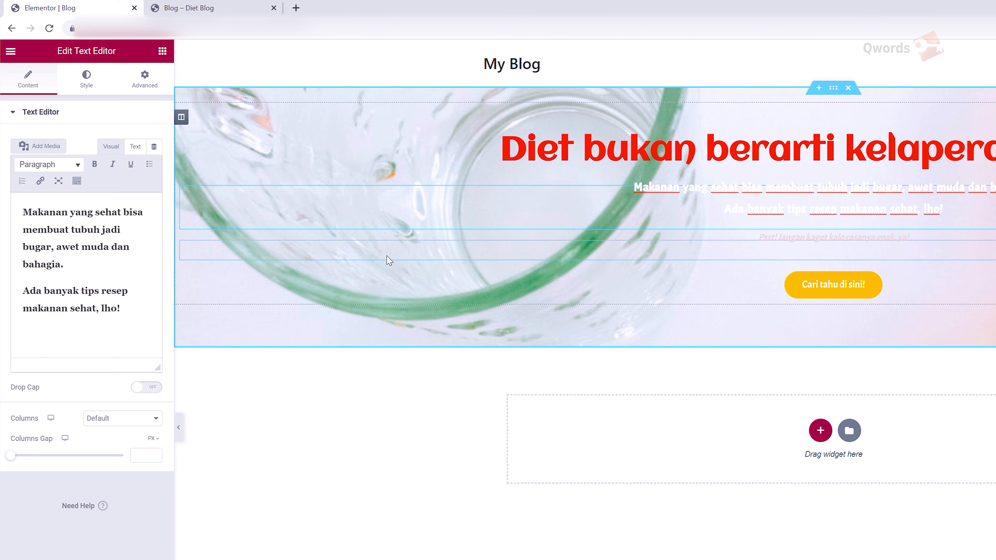
key("ctrl+a")
type("Yang namanya diet, bukan berarti kia")
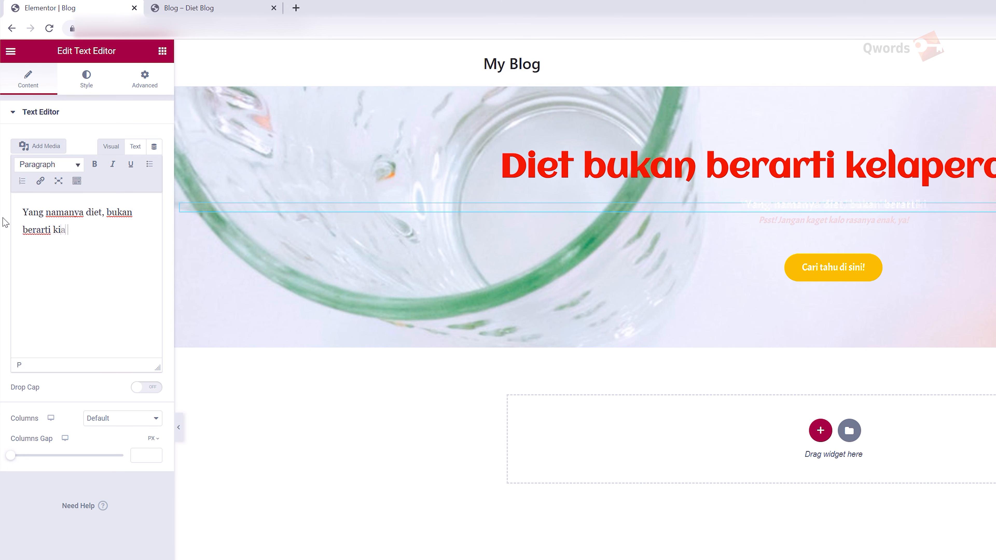
key("BackSpace")
type("ta harus kelaperan!")
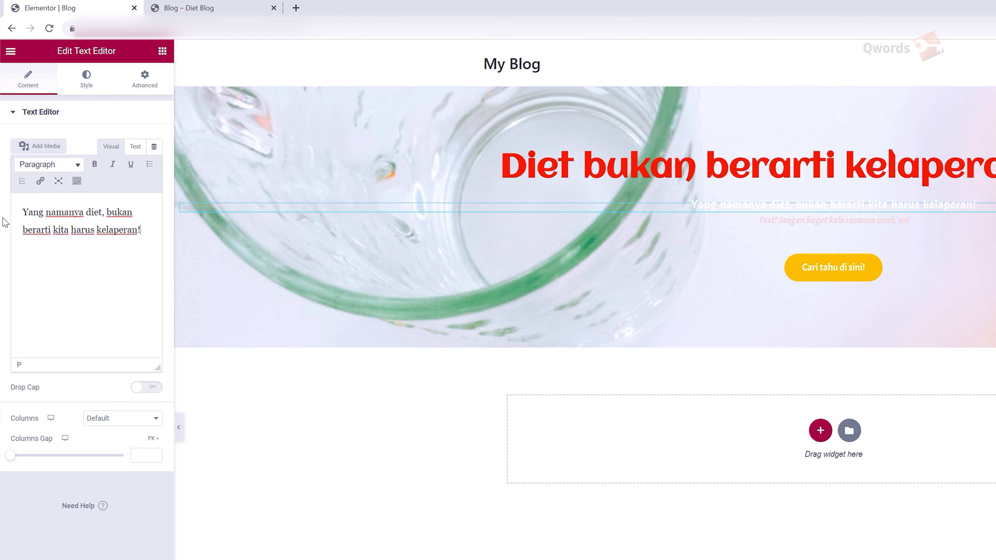
type(" Coba deh cek di sini, ada banyak")
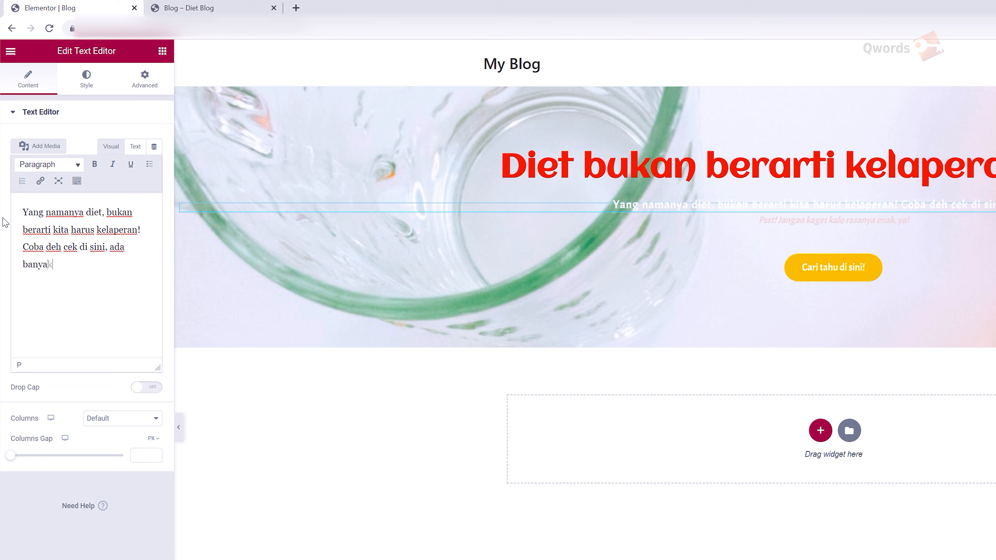
type(" tips dan resep diet yang sehat.")
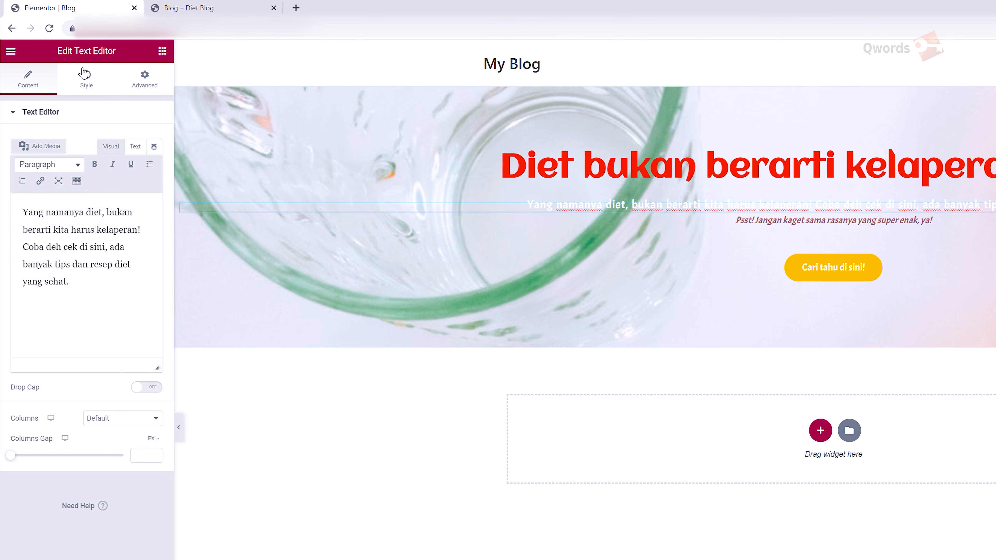
Step: Set the hero description's text color to #6e3232
left_click(85, 77)
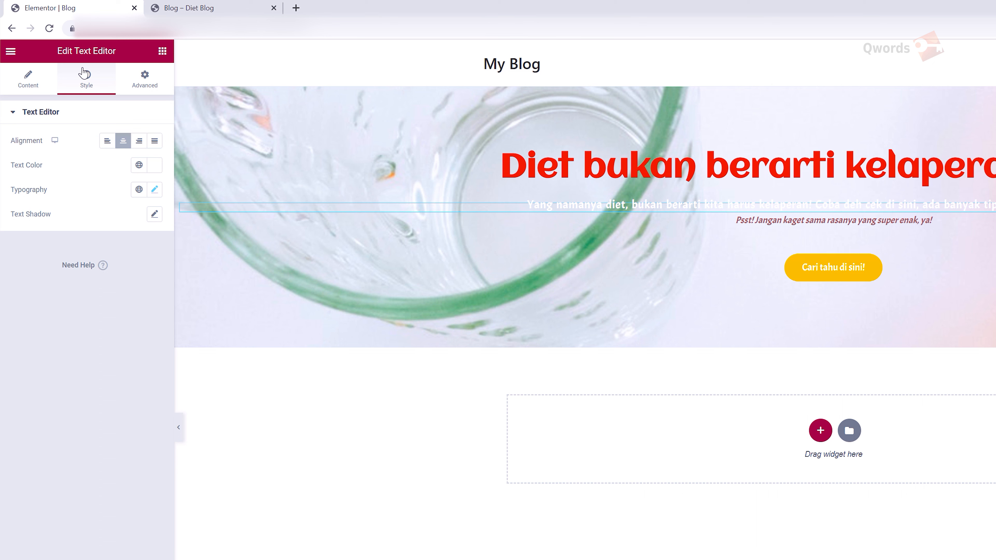
left_click(154, 165)
left_click_drag(53, 345, 30, 349)
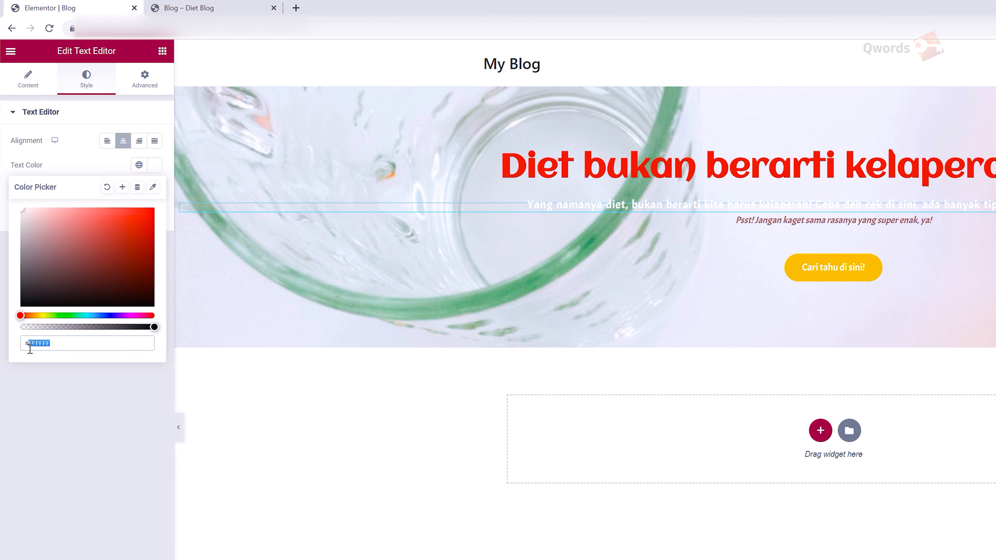
key("BackSpace")
type("6e3232")
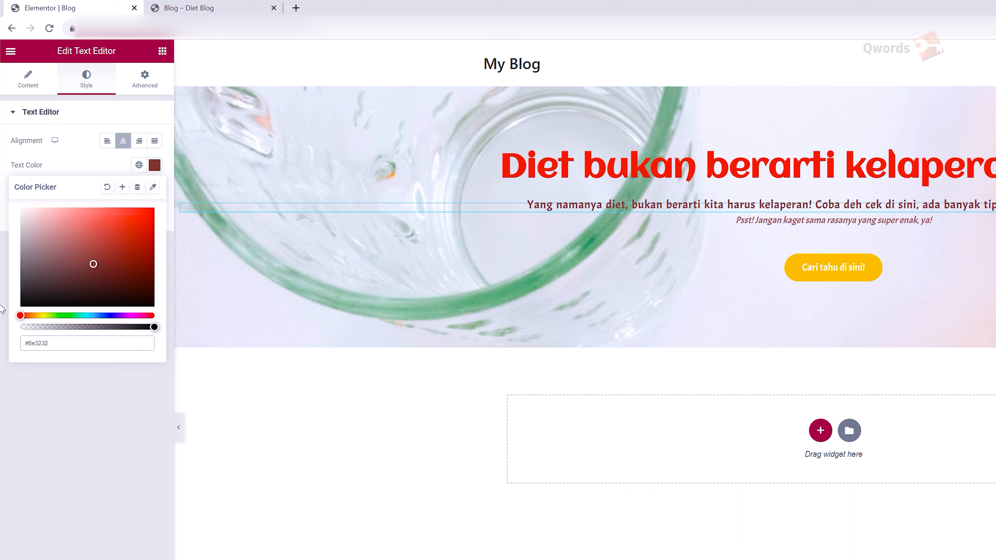
left_click(154, 166)
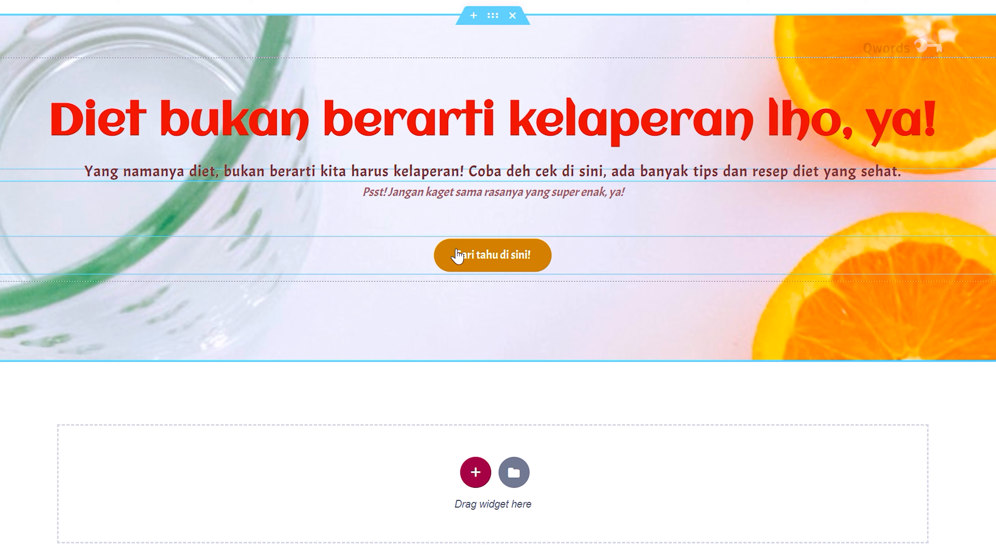
Step: Delete the "Cari tahu di sini!" button from the hero section
right_click(458, 255)
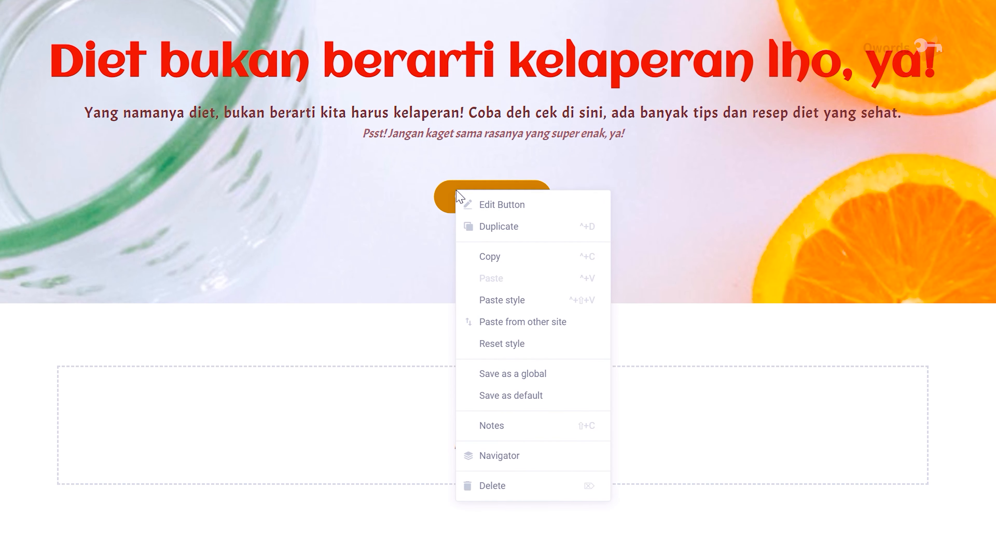
left_click(502, 486)
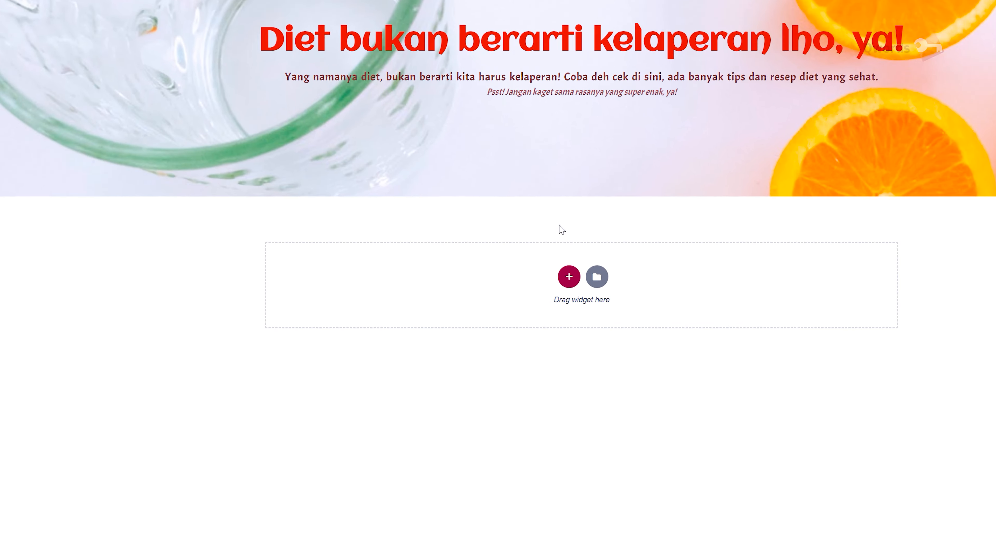
Step: Add a two-column section with a wide first column and narrow second column below the hero, with Full Width content
left_click(547, 297)
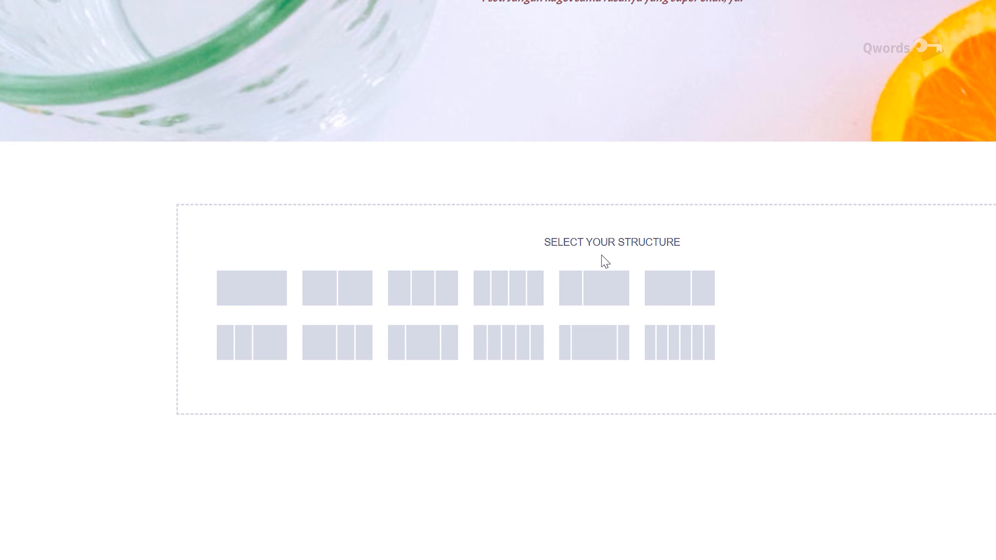
left_click(654, 285)
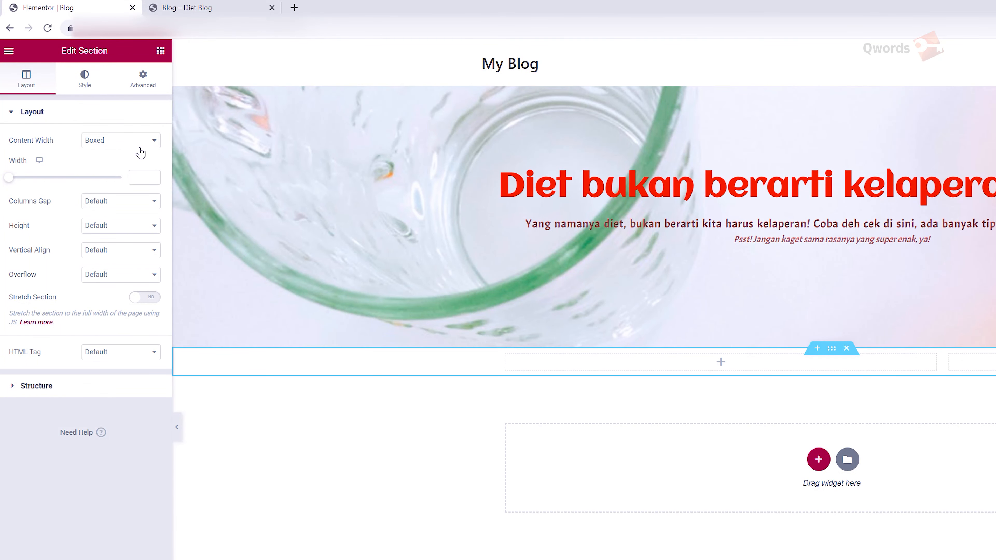
left_click(140, 143)
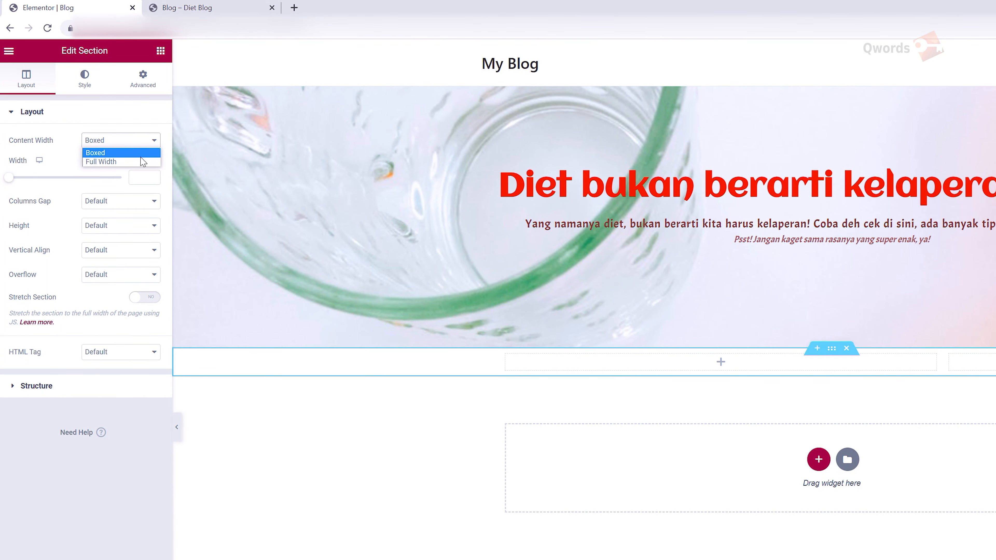
left_click(141, 160)
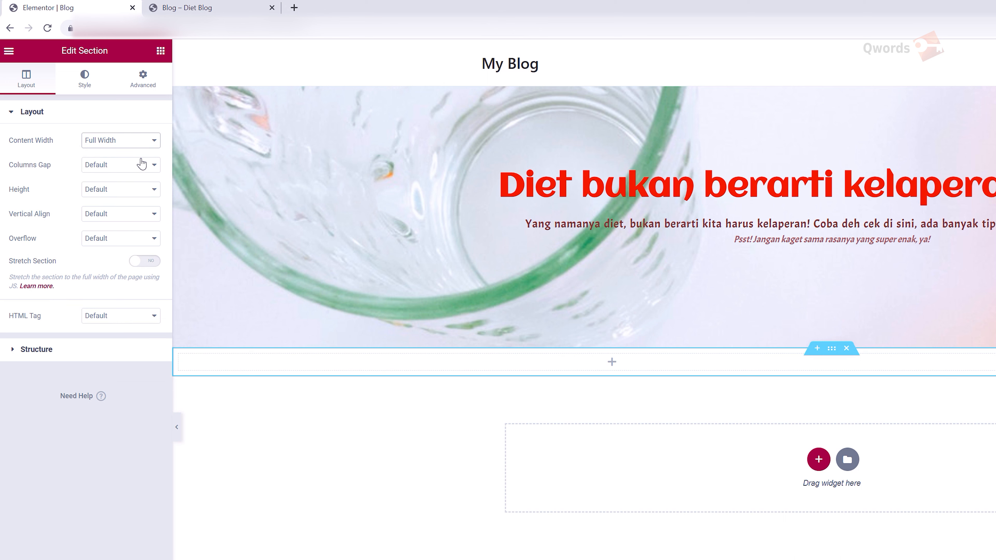
Step: Place a Posts widget in the new section's wide column and set its layout to 1 column
left_click(160, 51)
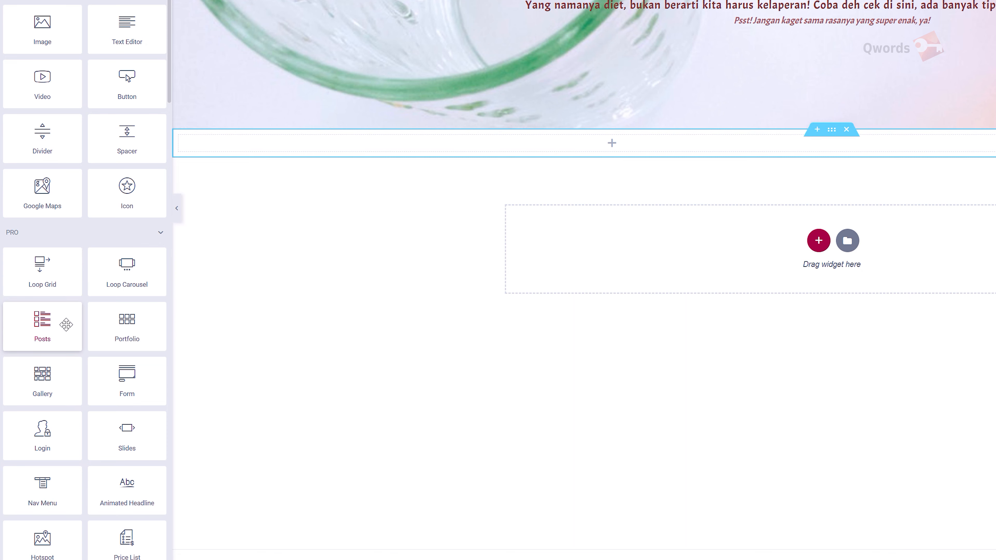
left_click_drag(66, 324, 556, 143)
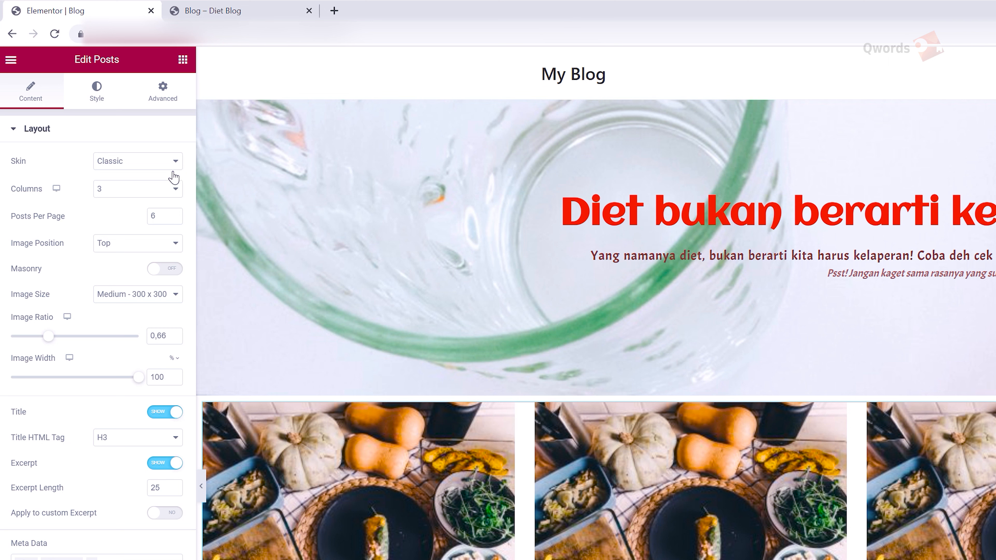
left_click(175, 192)
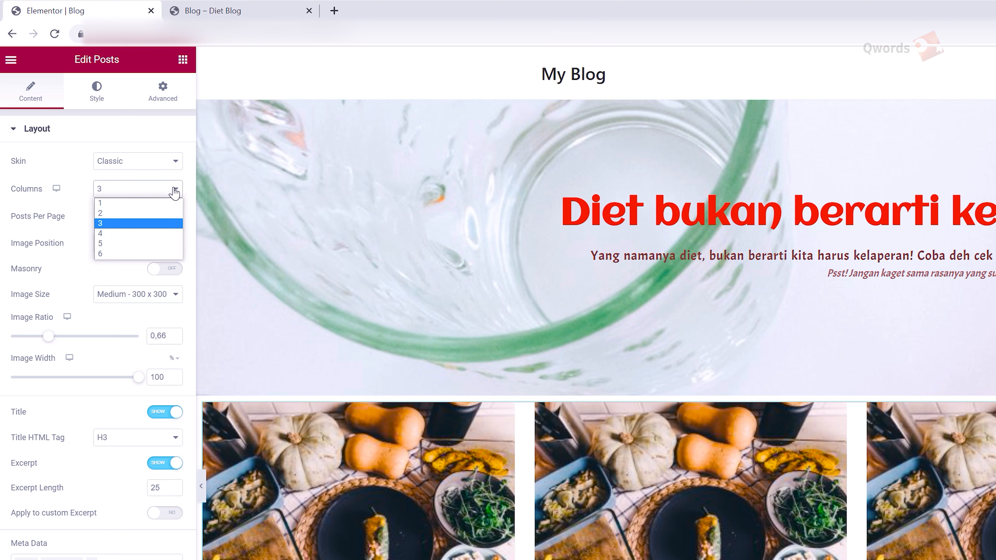
left_click(174, 202)
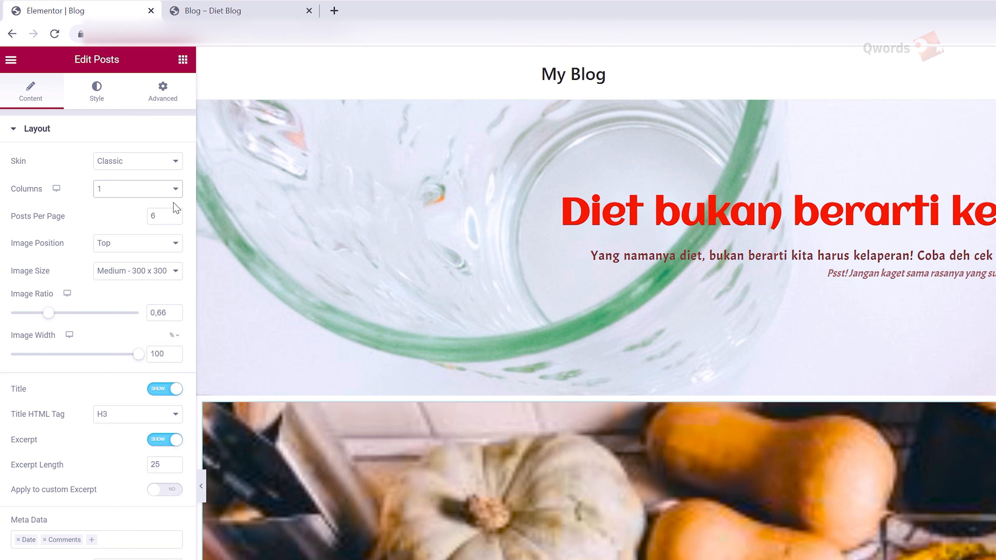
Step: Set the image position of the posts to Left, after trying None
left_click(172, 247)
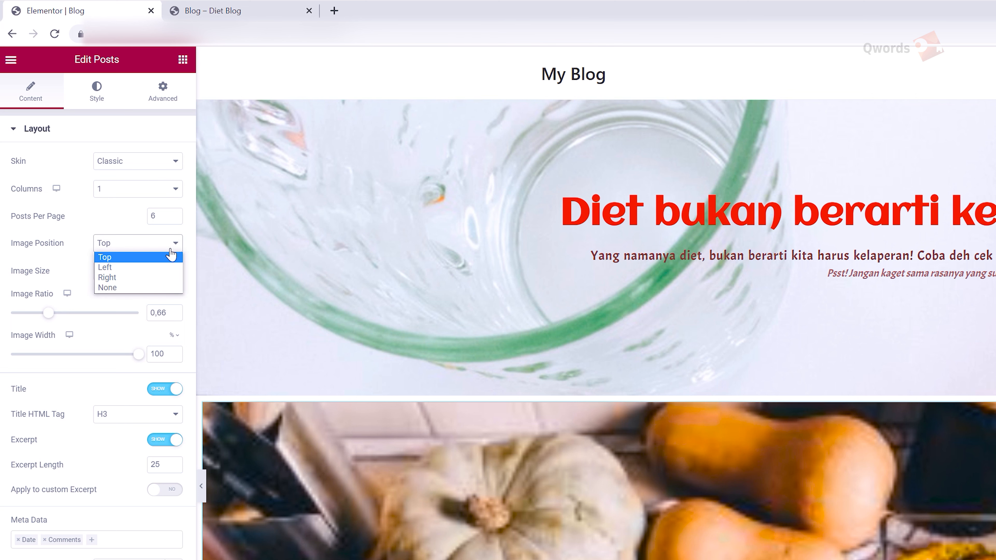
left_click(165, 288)
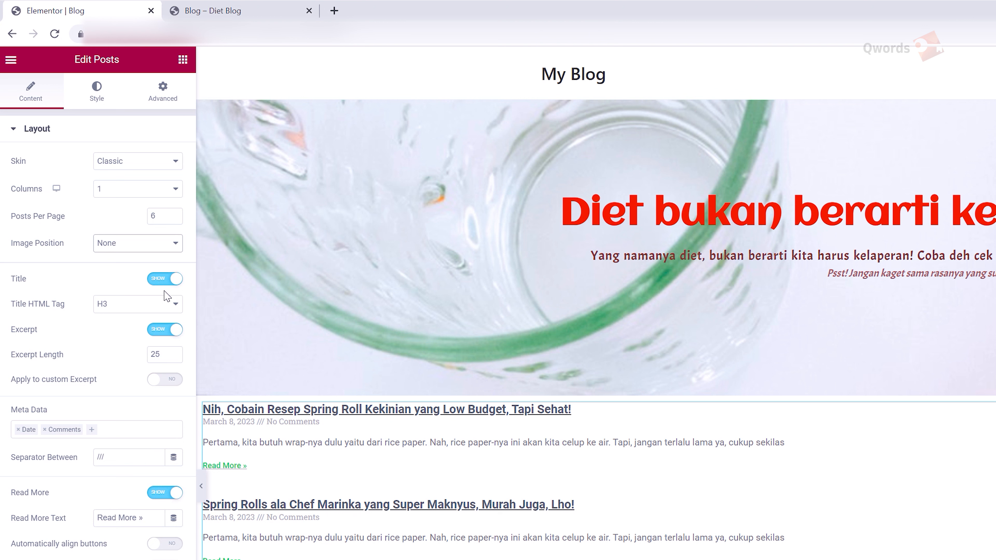
left_click(160, 251)
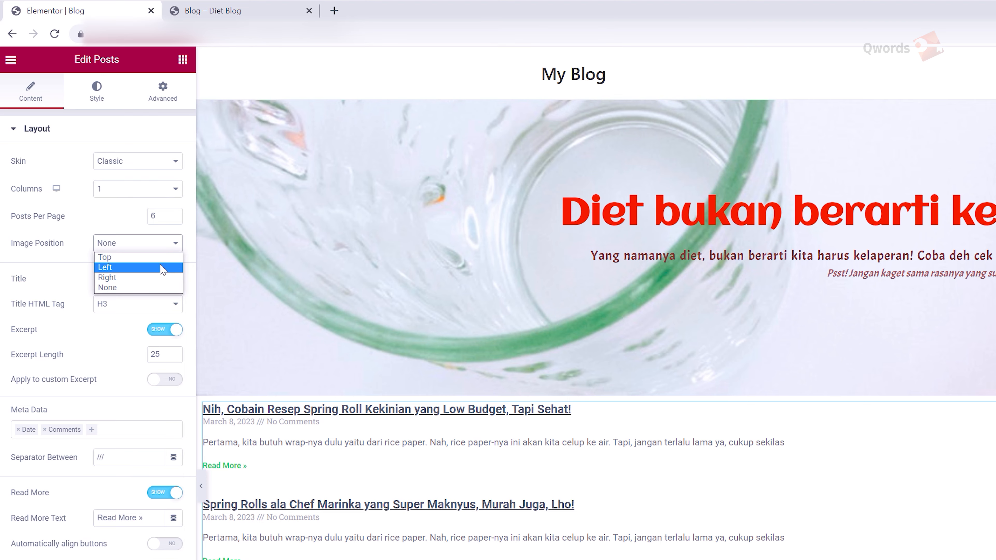
left_click(163, 271)
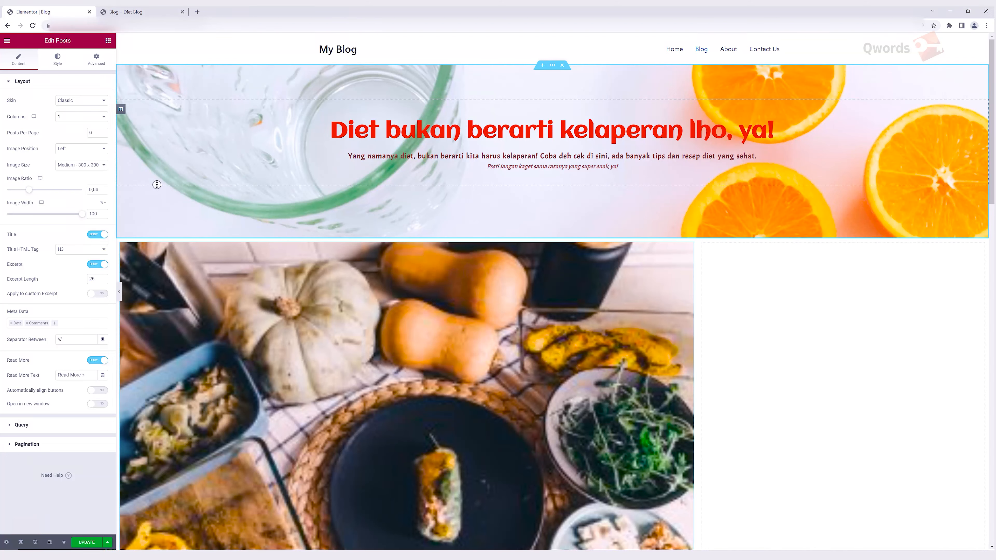
Step: Set the post images to Full size with an image ratio of 0.42 and a width of 30%
scroll(162, 213, "down", 1)
scroll(163, 213, "down", 5)
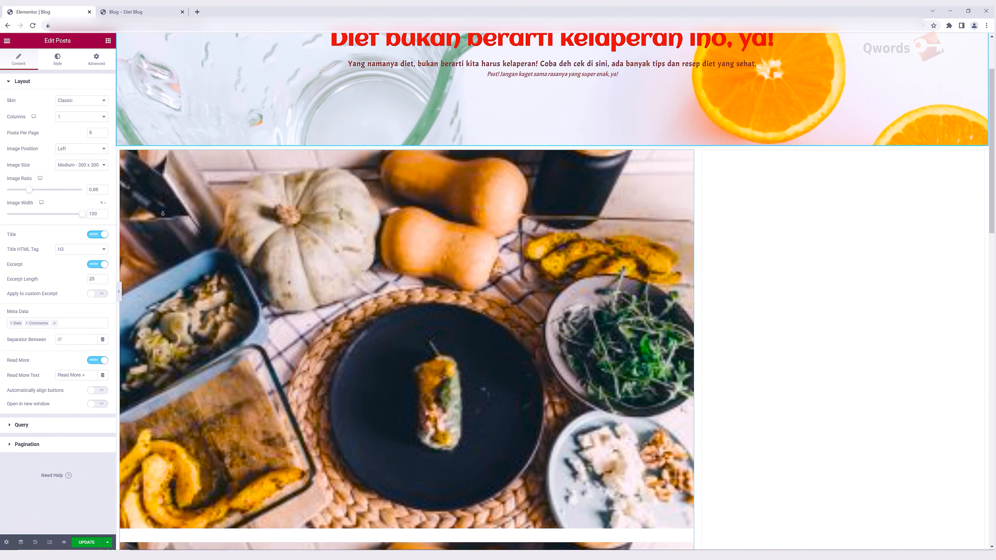
scroll(163, 213, "down", 2)
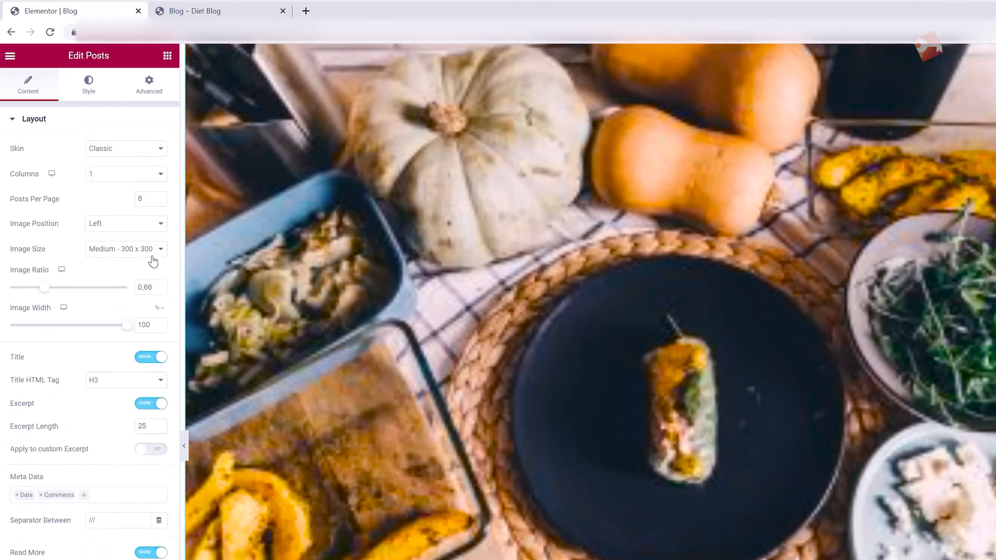
left_click(153, 256)
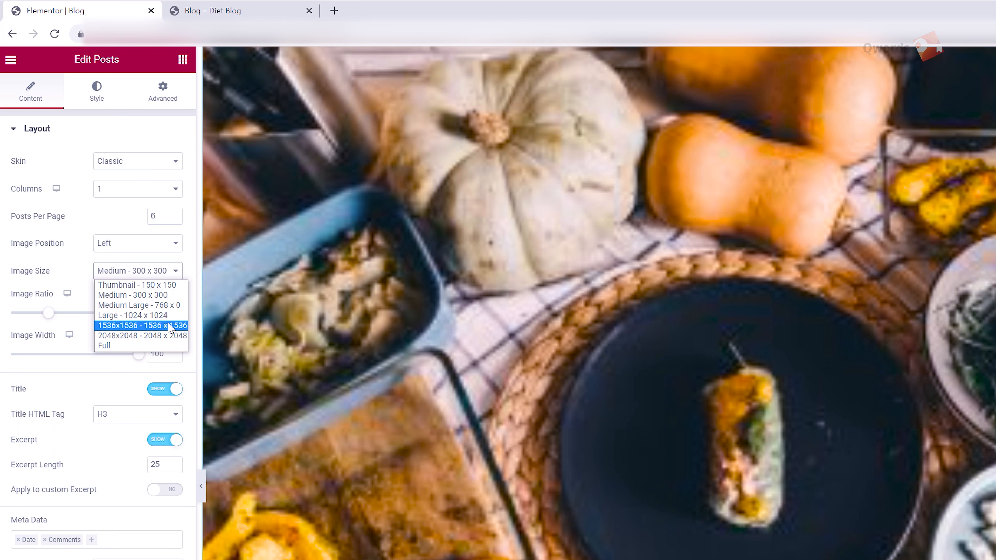
left_click(174, 346)
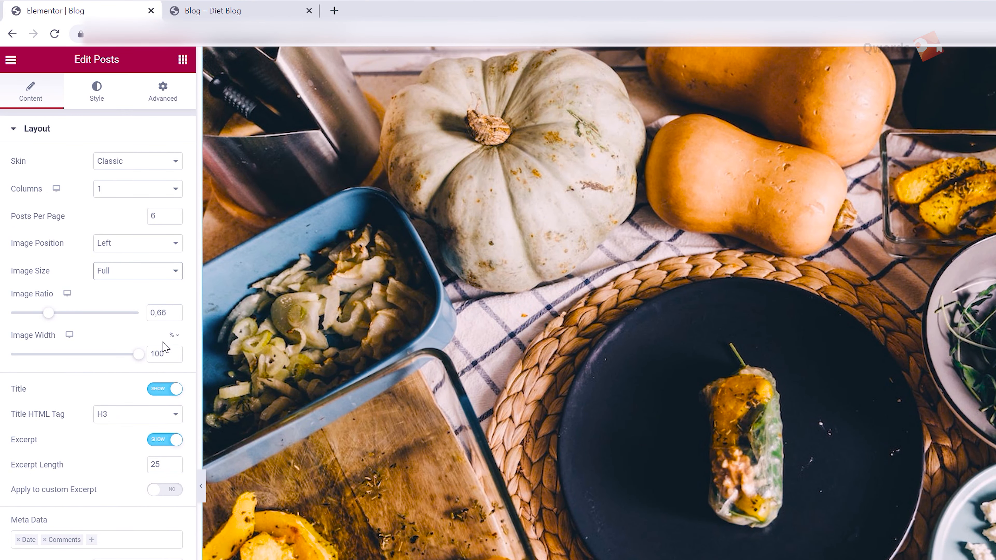
left_click(49, 312)
left_click_drag(49, 313, 28, 314)
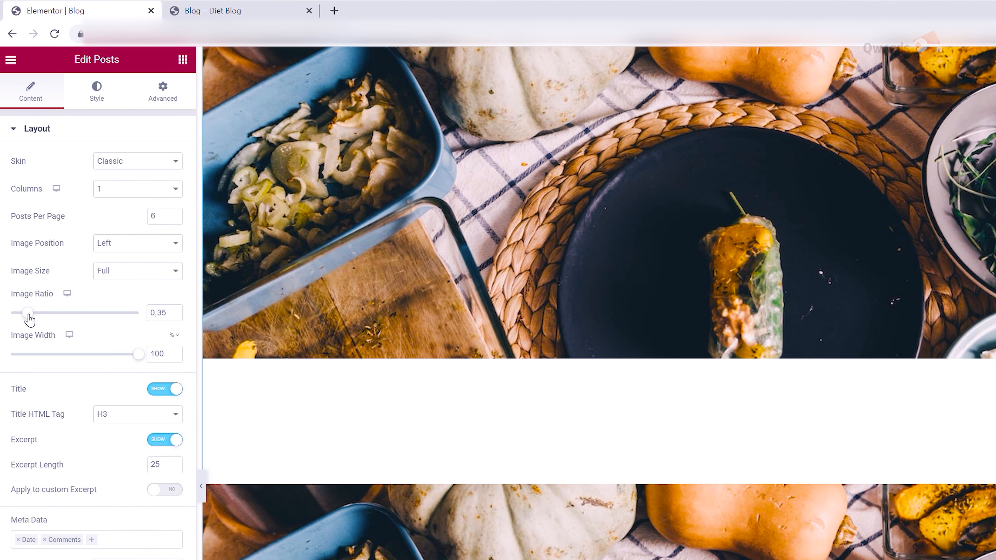
left_click_drag(138, 355, 39, 357)
left_click_drag(29, 316, 32, 321)
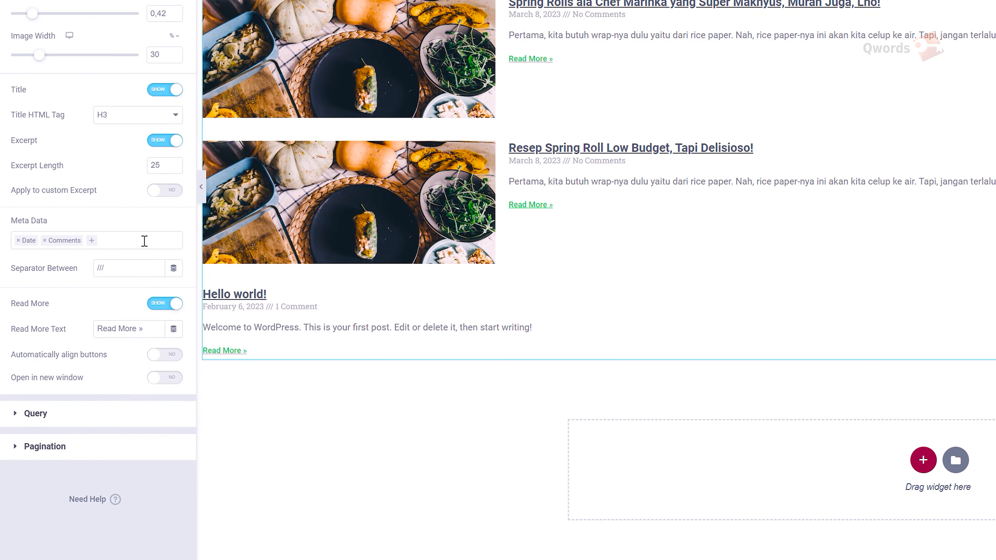
Step: Replace the separator between the posts' meta data with "|"
left_click(139, 271)
double_click(98, 271)
key("BackSpace")
type("|")
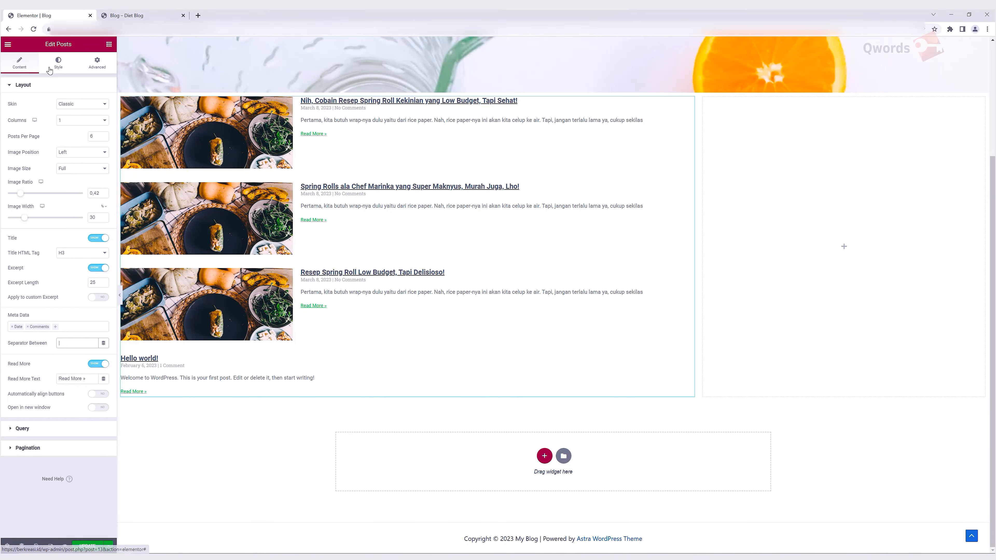
Step: Round all corners of the post images with a border radius of 18 px
left_click(49, 69)
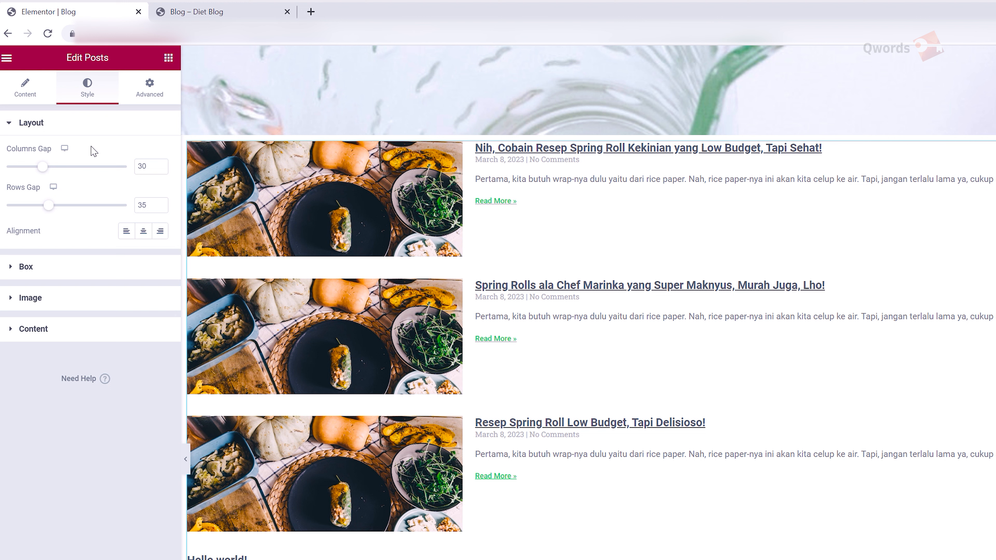
left_click(114, 298)
left_click(24, 229)
type("18")
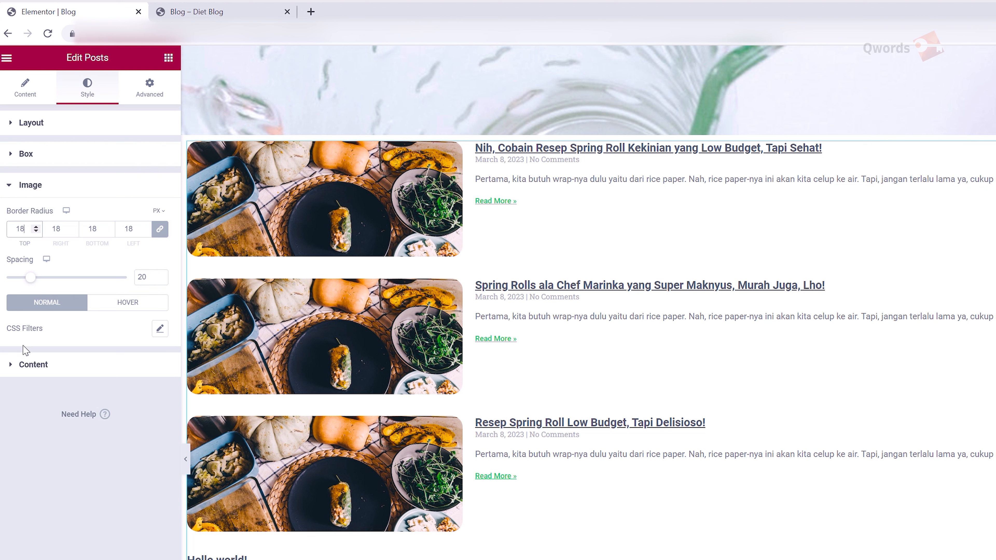
Step: Set the post titles' typography to the Aclonica font family at 20 px
left_click(24, 366)
left_click(24, 365)
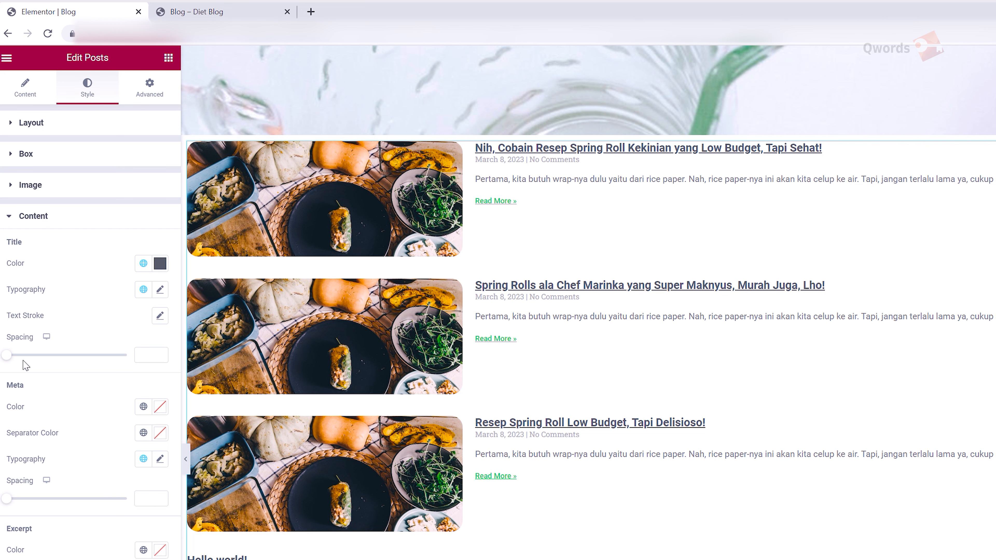
left_click(160, 289)
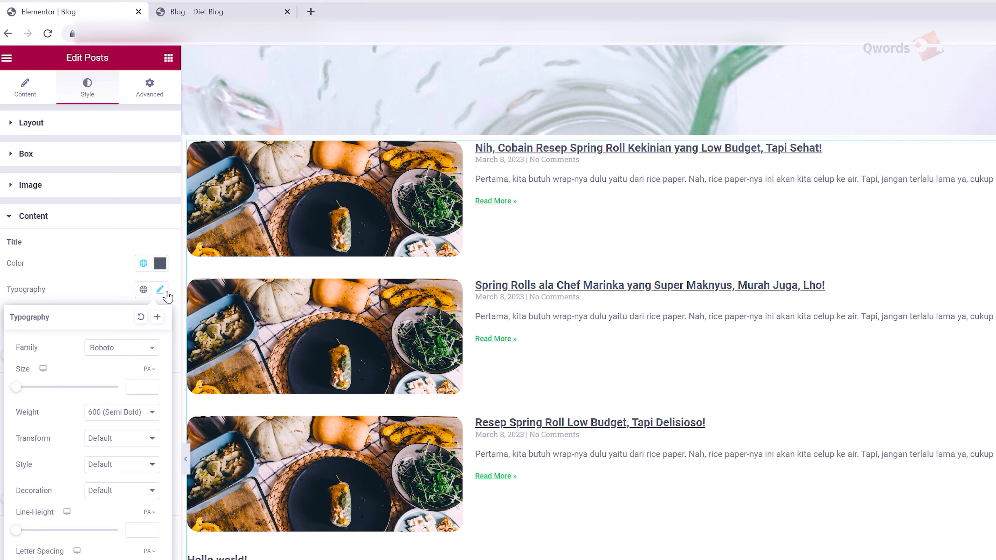
left_click(142, 349)
type("aclonica")
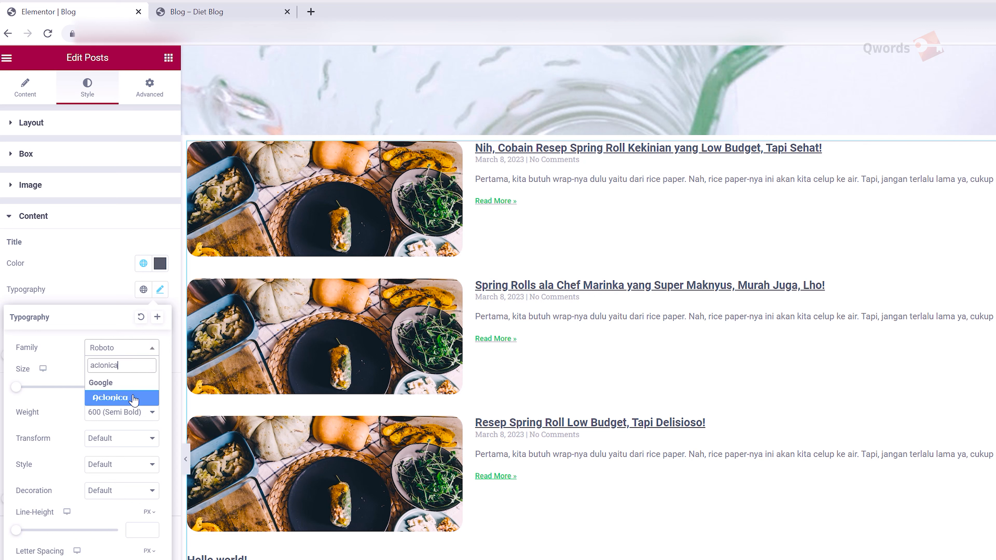
left_click(133, 398)
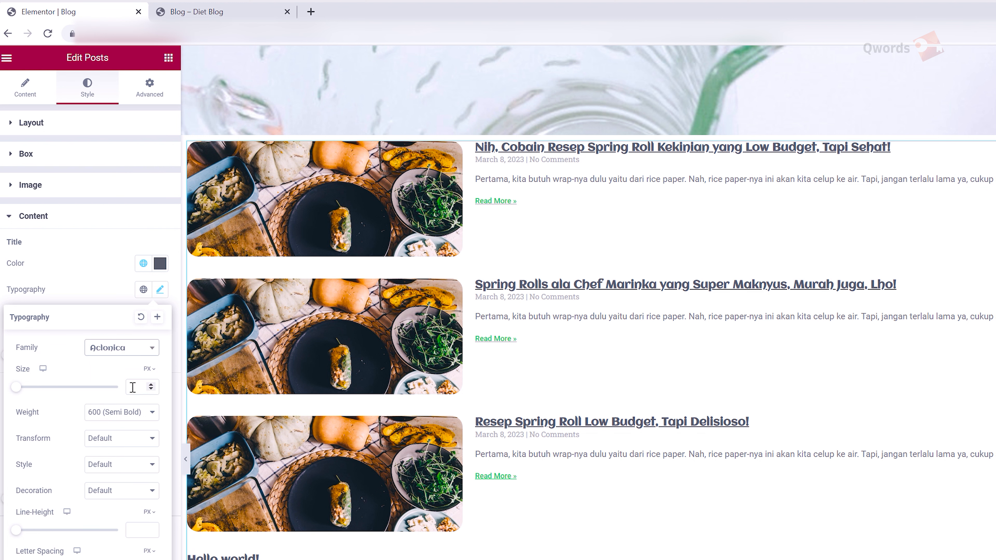
left_click(133, 388)
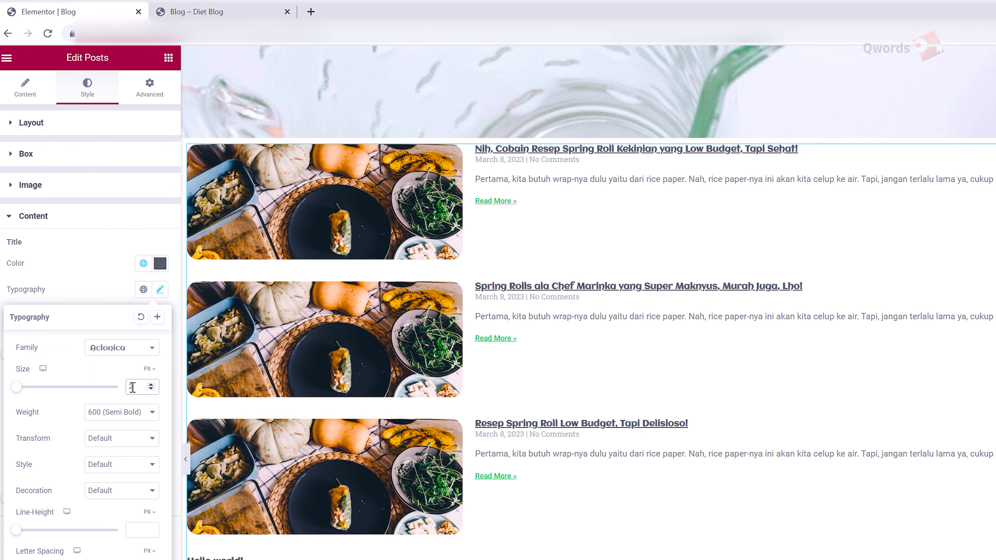
type("20")
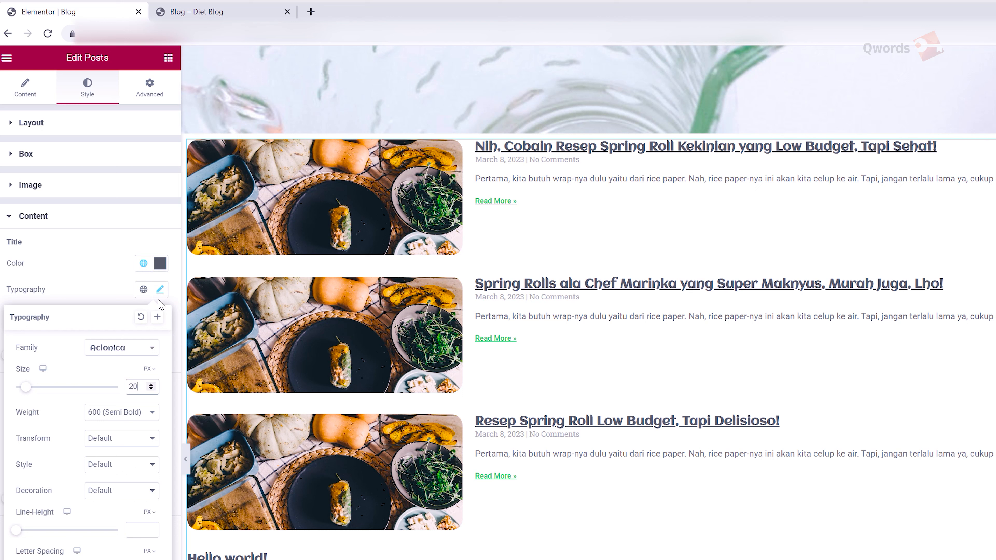
left_click(160, 290)
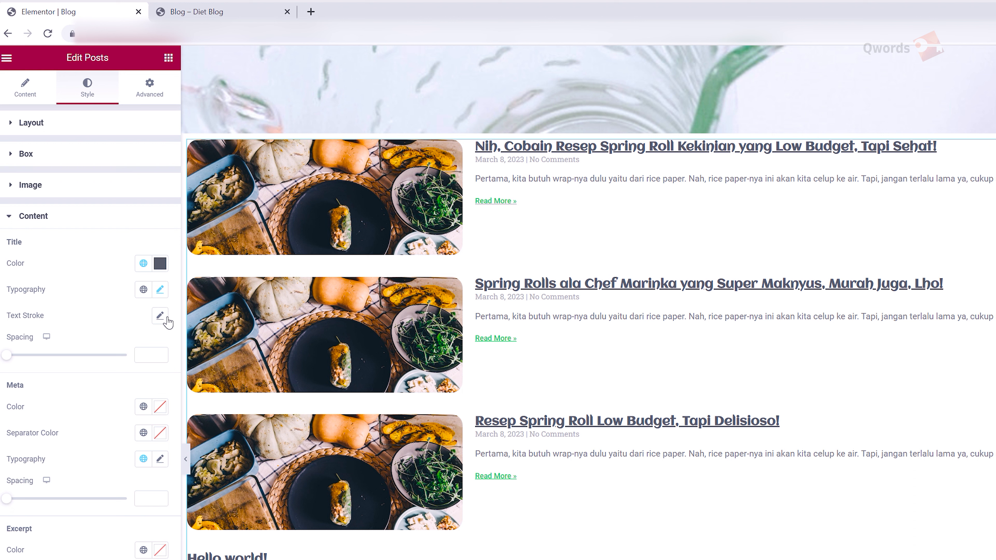
Step: Set the font family of the posts' meta data to Acme
left_click(160, 459)
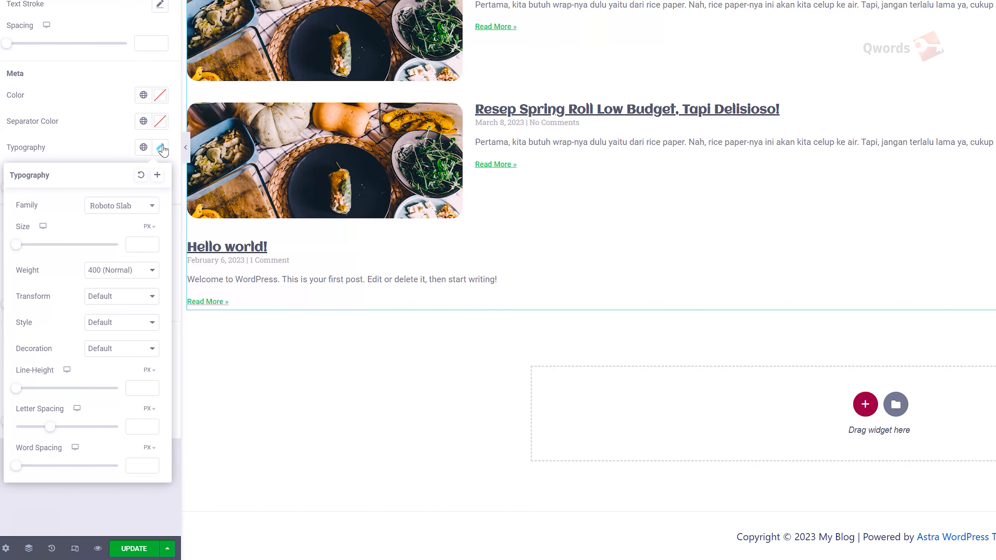
left_click(141, 206)
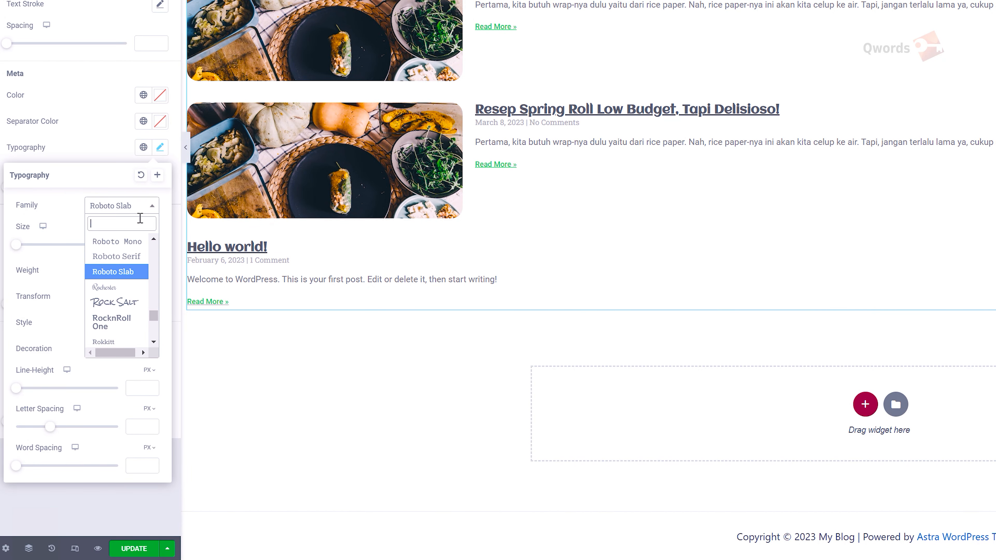
type("acme")
left_click(140, 256)
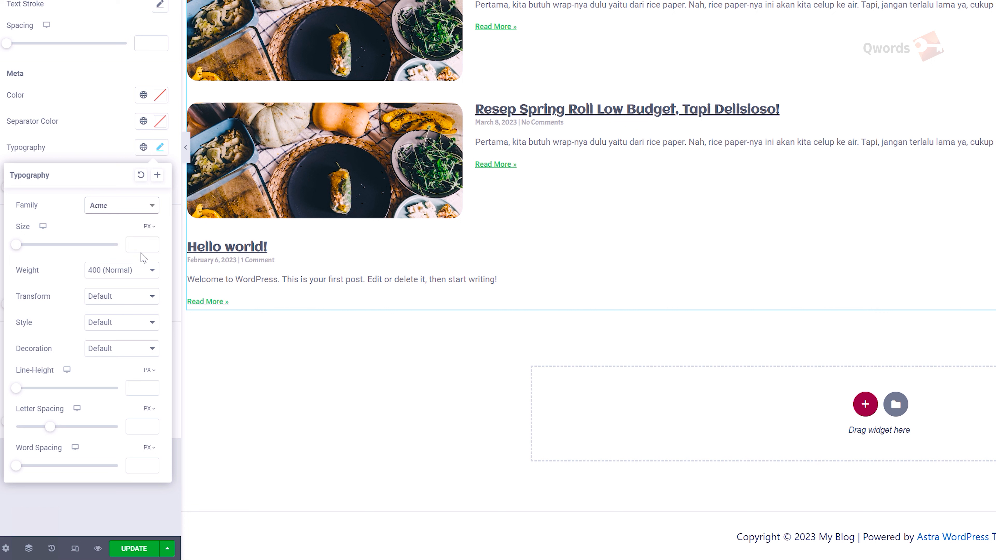
left_click(162, 154)
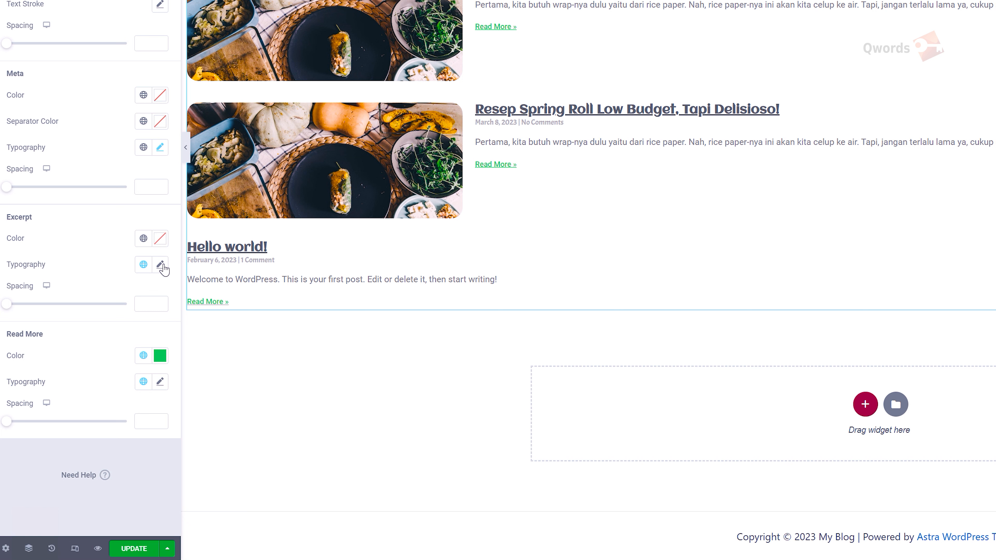
Step: Set the typography of the posts' excerpts to the Acme font family at 15 px
left_click(160, 265)
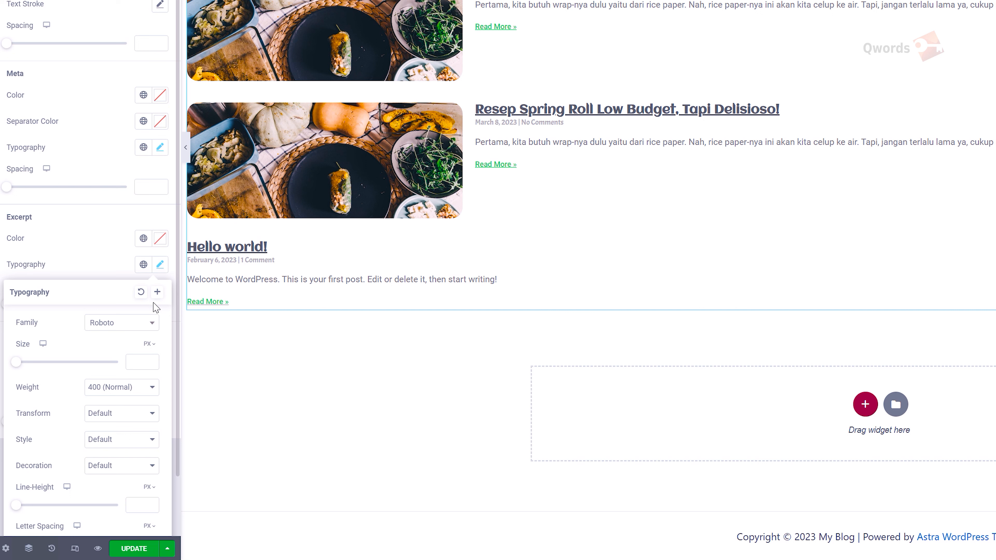
left_click(150, 323)
type("adme")
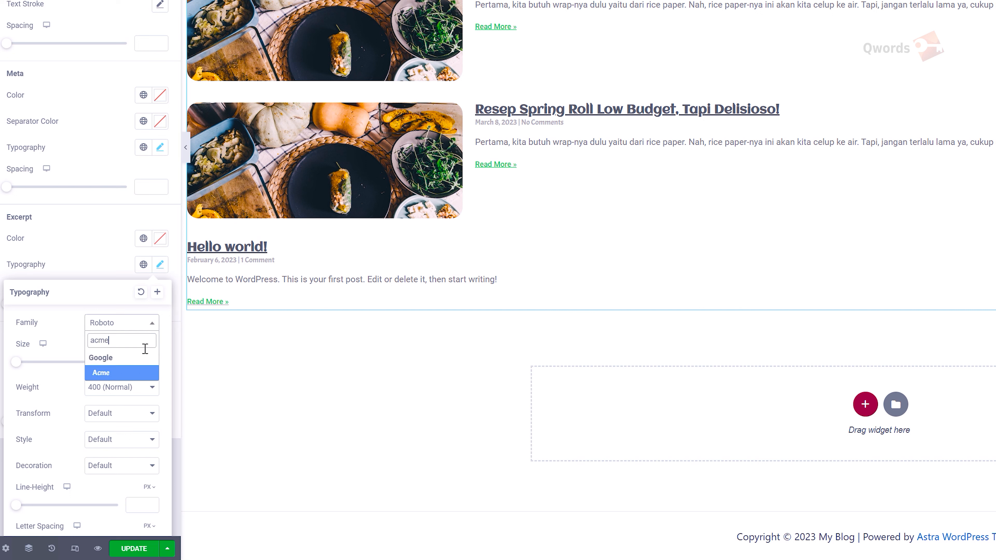
left_click(144, 373)
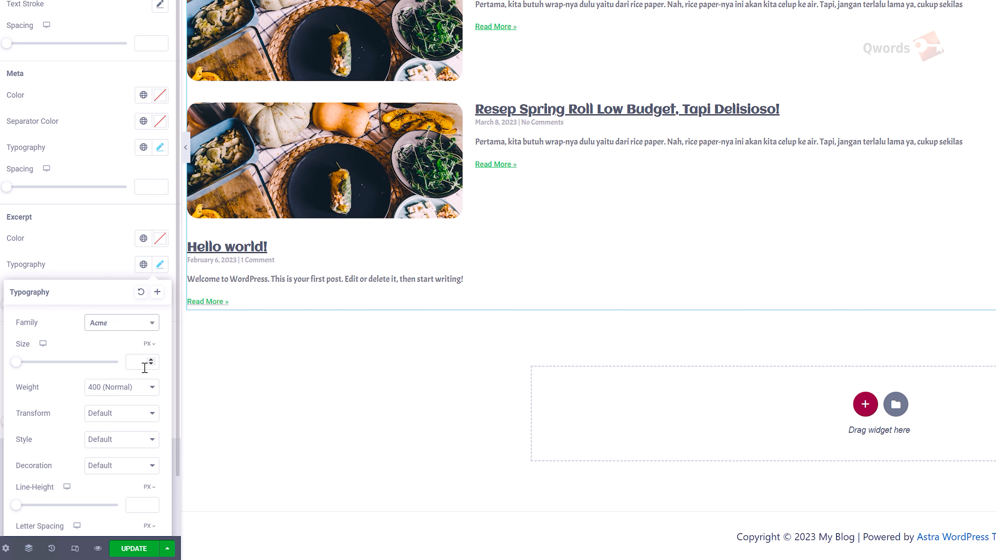
left_click(144, 368)
type("15")
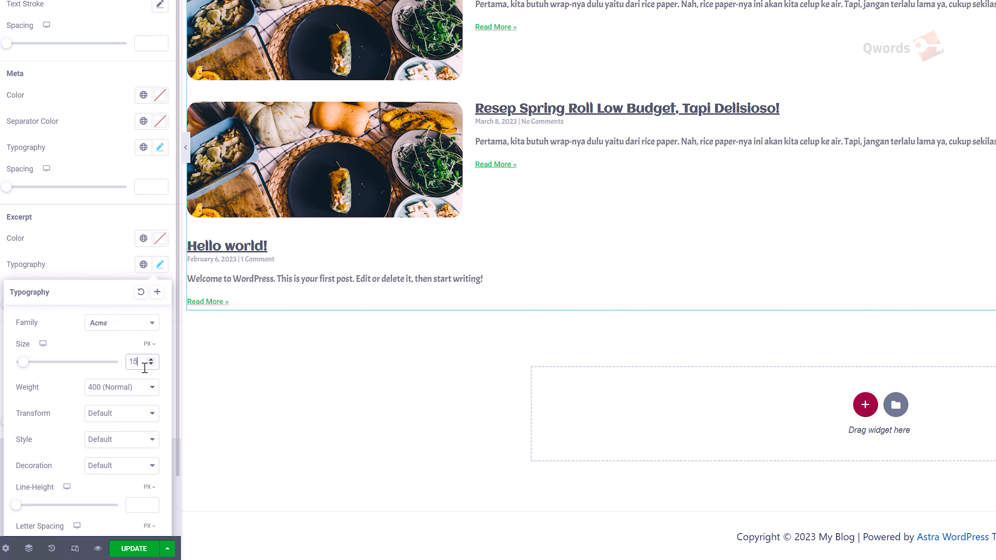
left_click(165, 271)
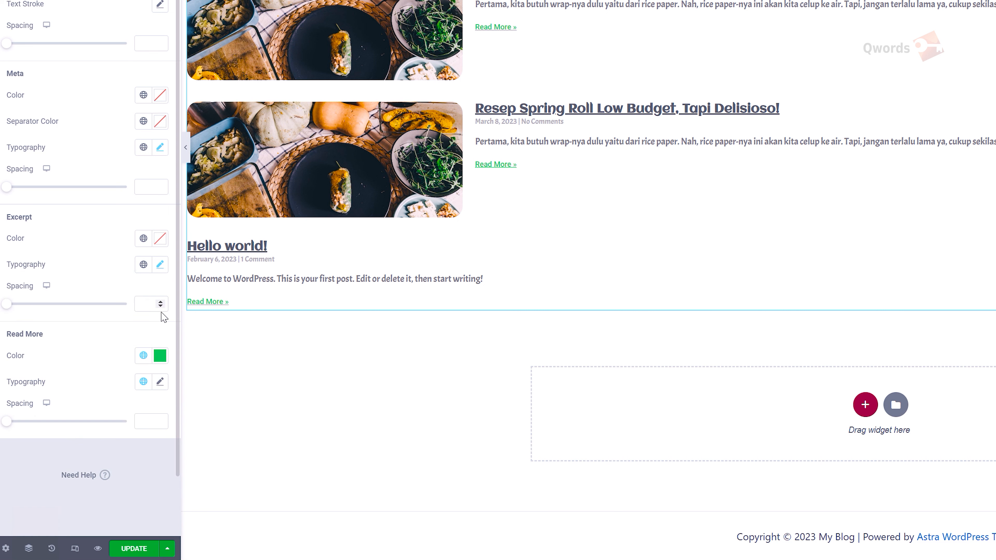
Step: Change the color of the Read More links to orange, #f99700
left_click(163, 358)
double_click(35, 322)
type("f99")
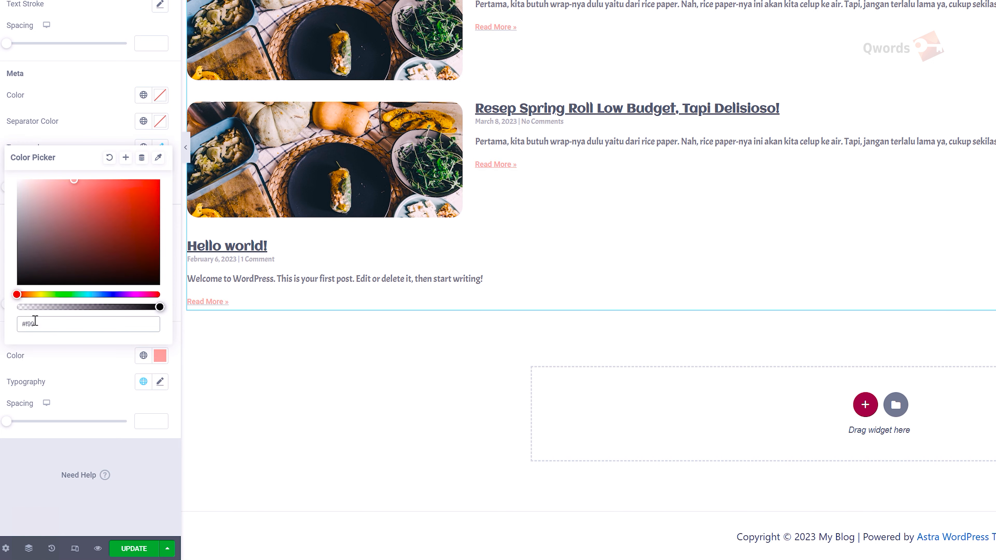
type("700")
left_click(175, 337)
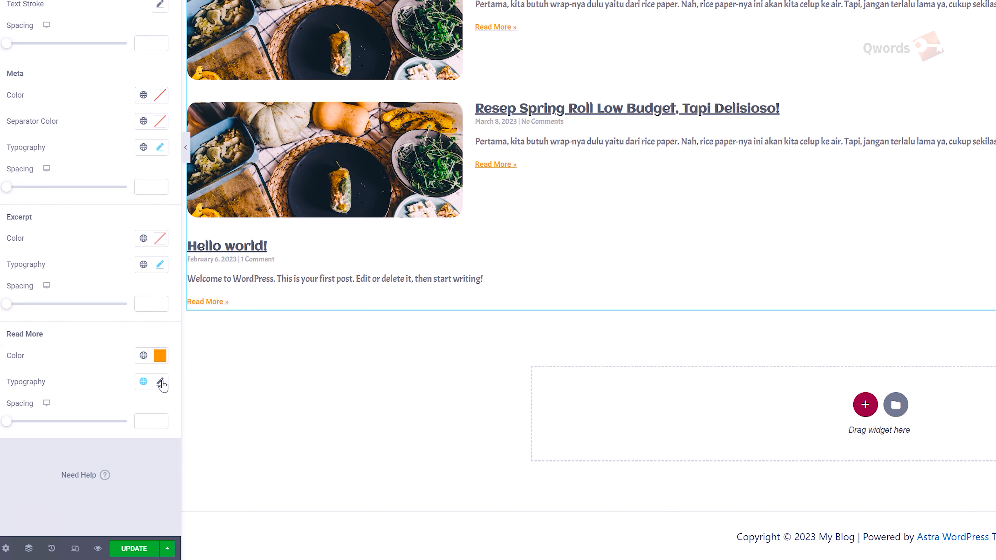
Step: Set the Read More links' typography to the Acme font family at 13 px with decoration None
left_click(160, 382)
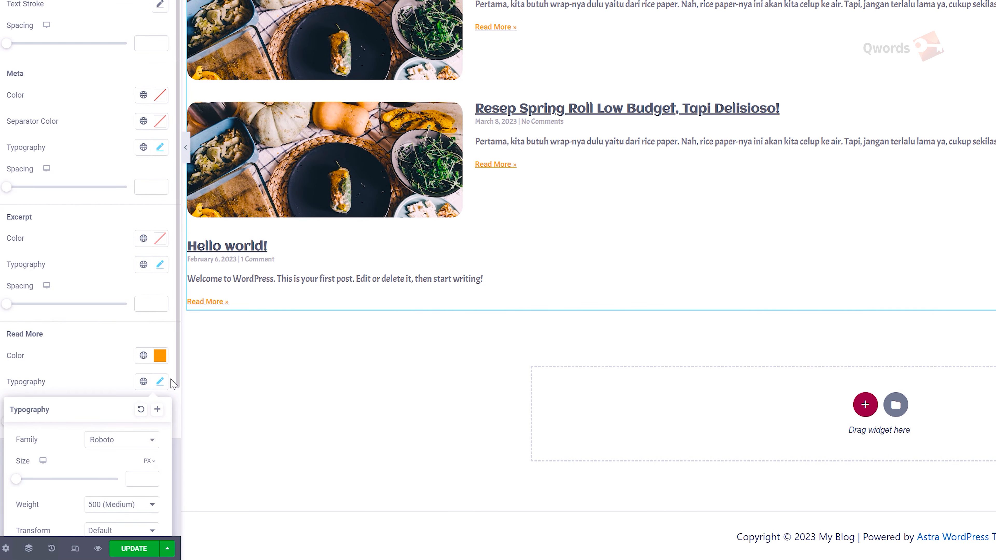
scroll(173, 384, "down", 5)
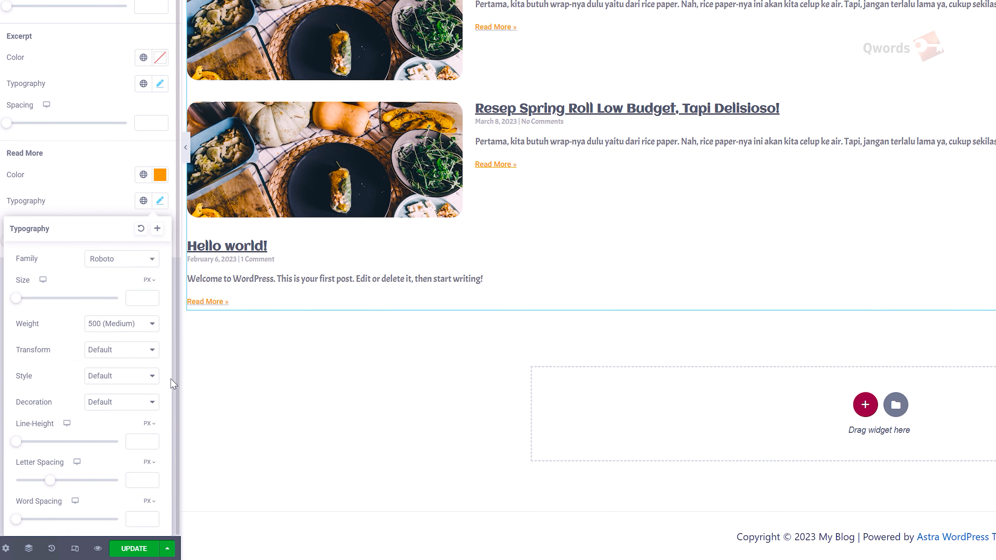
left_click(143, 268)
type("acme")
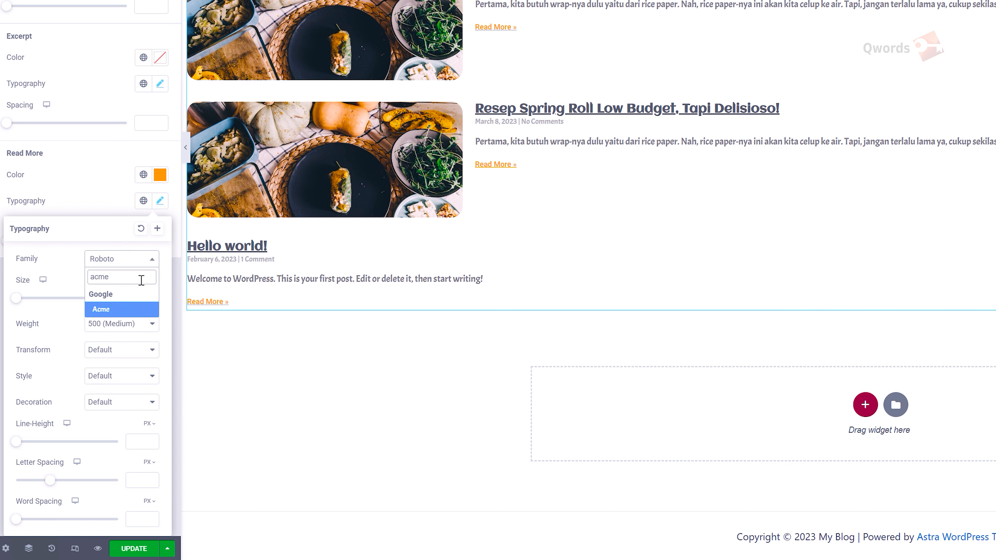
left_click(137, 307)
left_click(138, 301)
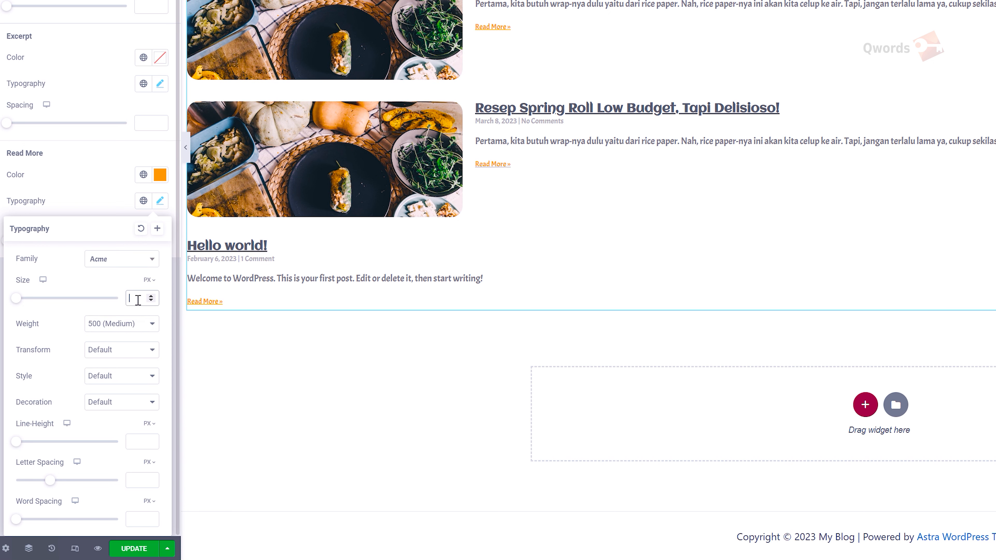
type("13")
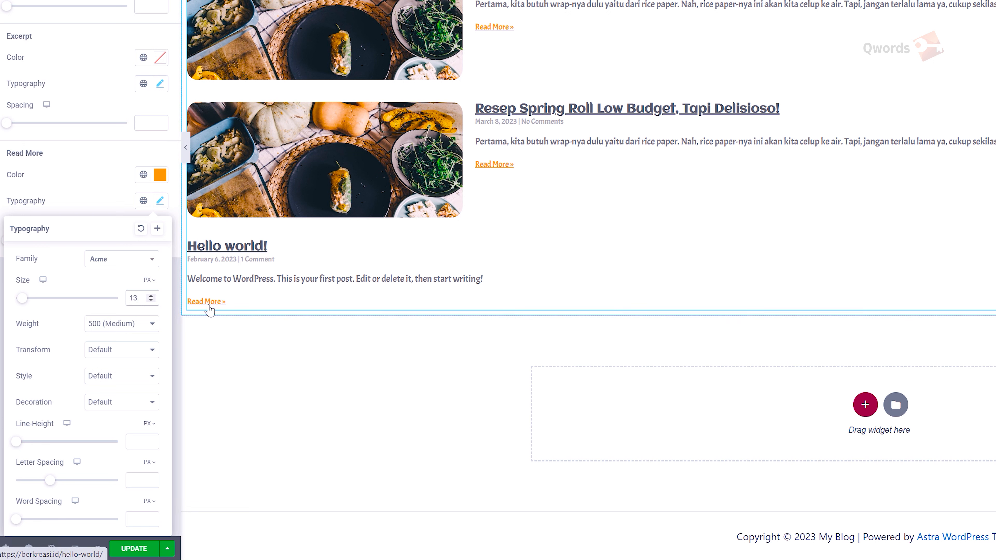
left_click(129, 401)
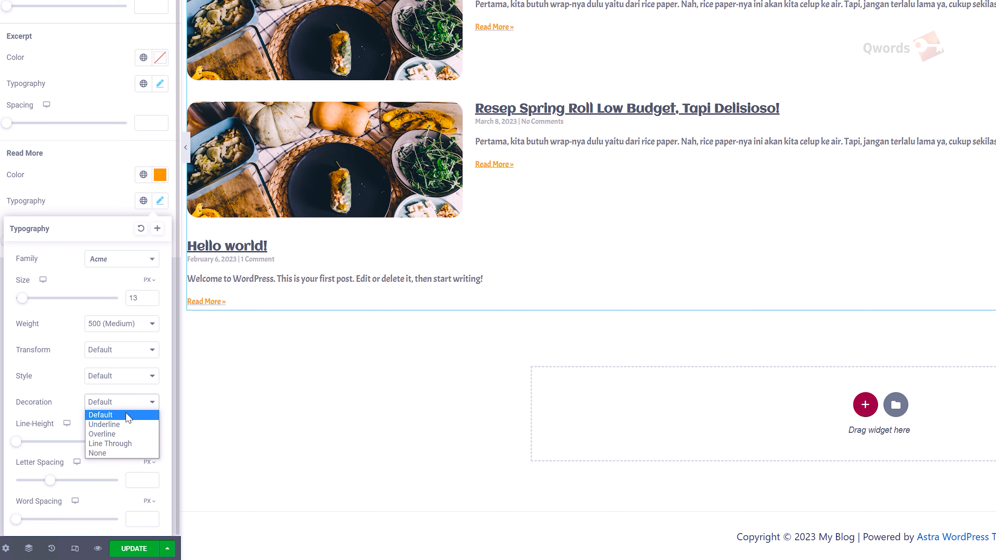
left_click(125, 453)
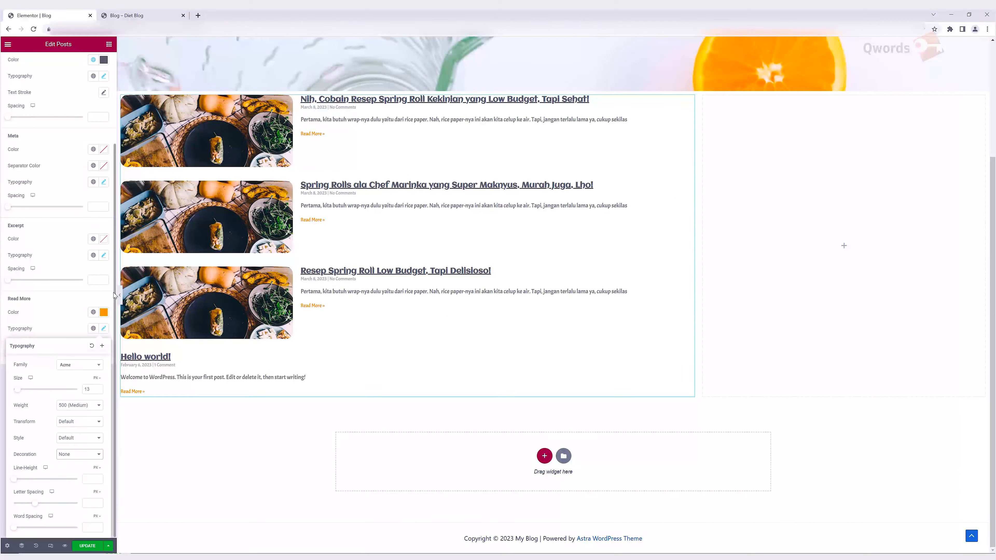
Step: Remove the underline from the post titles by setting their typography decoration to None
scroll(106, 241, "up", 3)
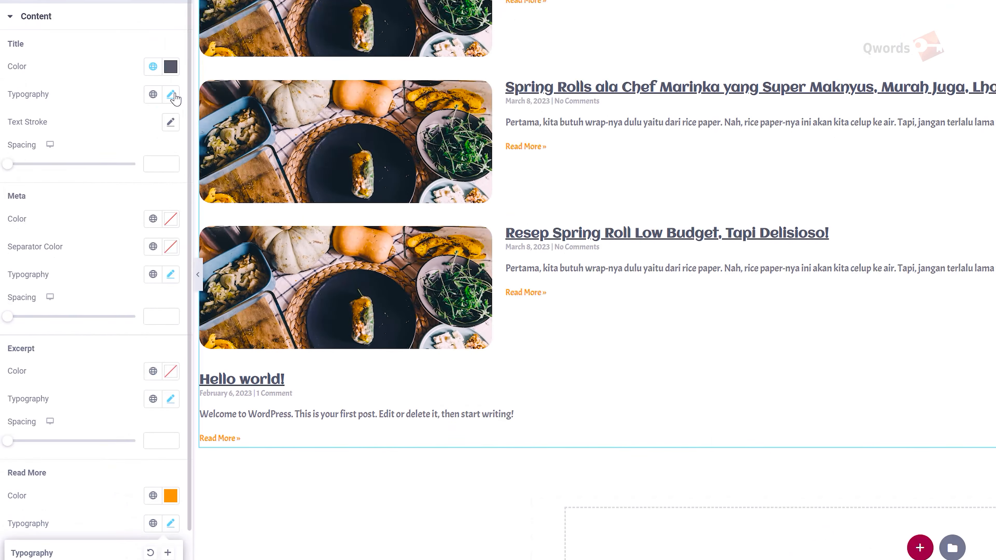
left_click(103, 189)
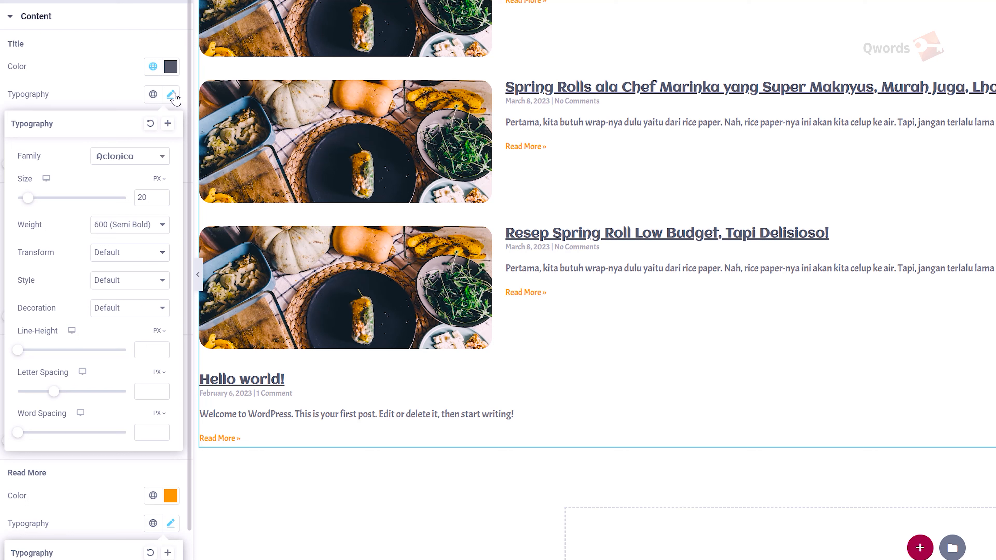
left_click(154, 314)
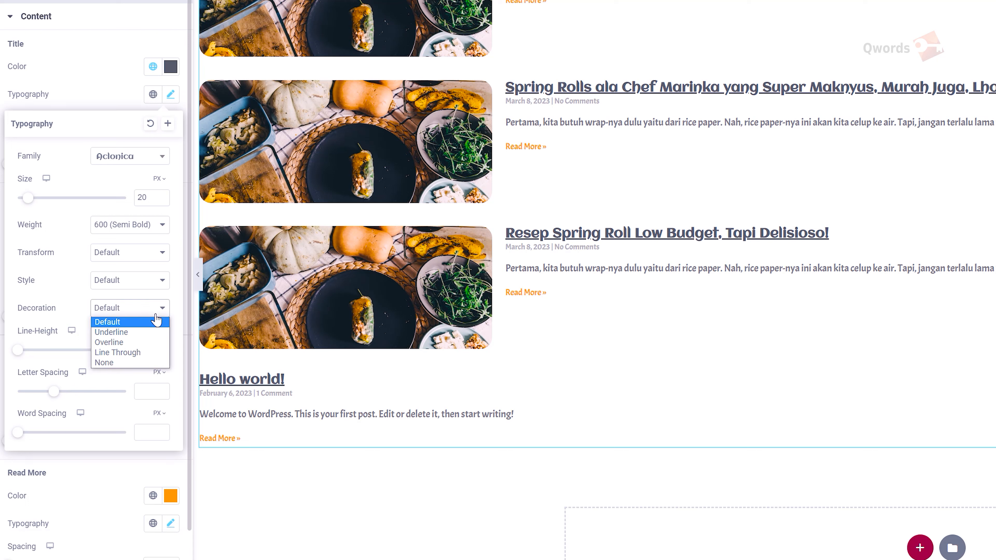
left_click(153, 363)
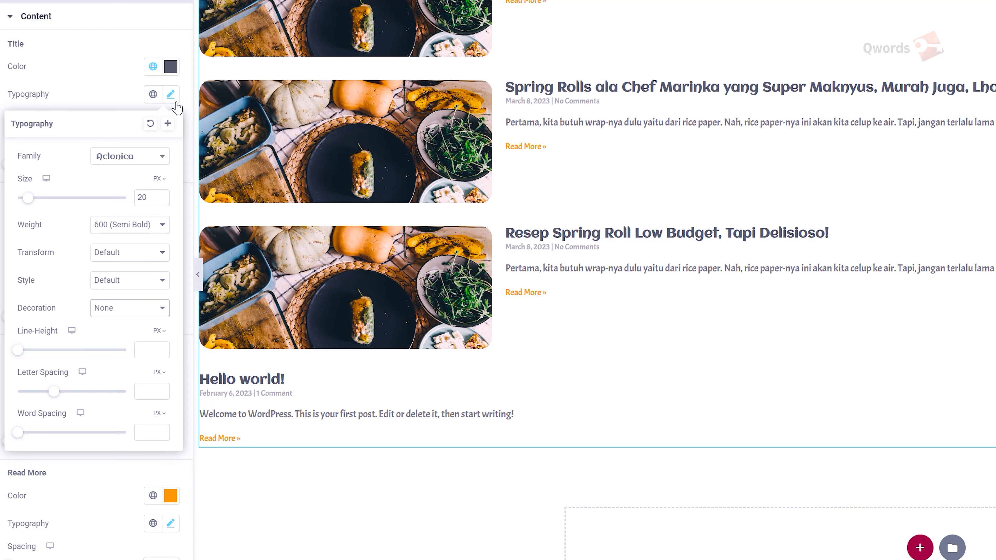
left_click(171, 94)
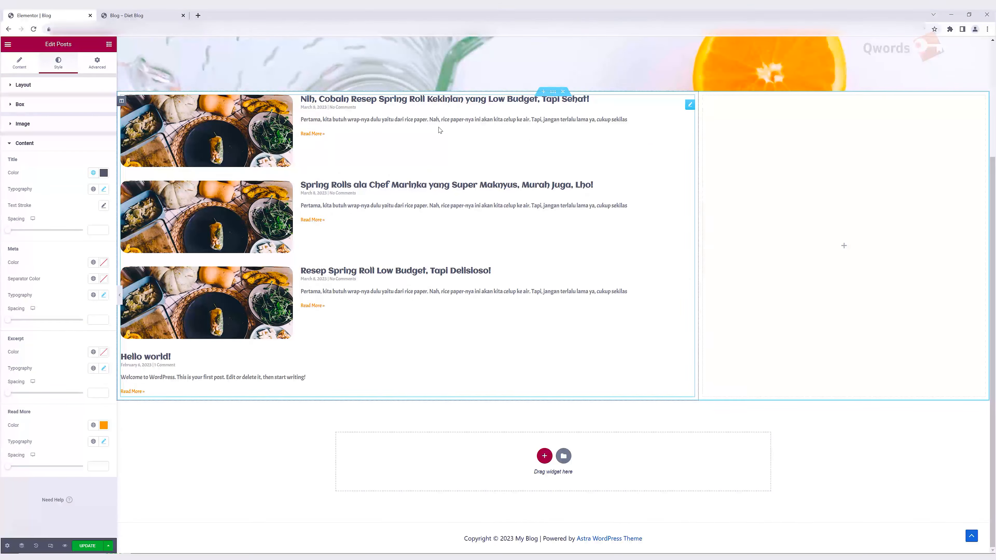
Step: Add a Heading widget to the empty column beside the posts, with the title "Cek Kategori Lain Di Sini!"
left_click(716, 142)
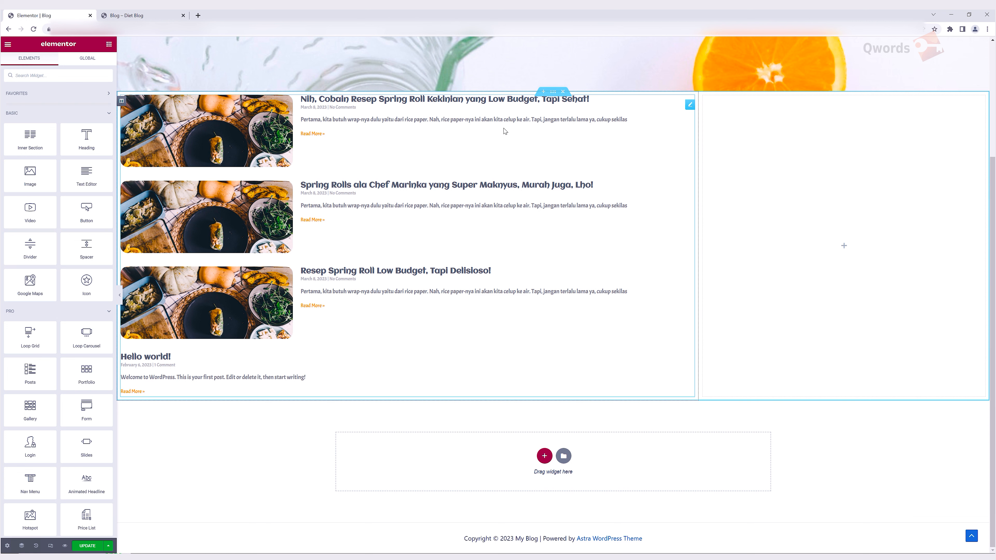
left_click_drag(103, 133, 767, 159)
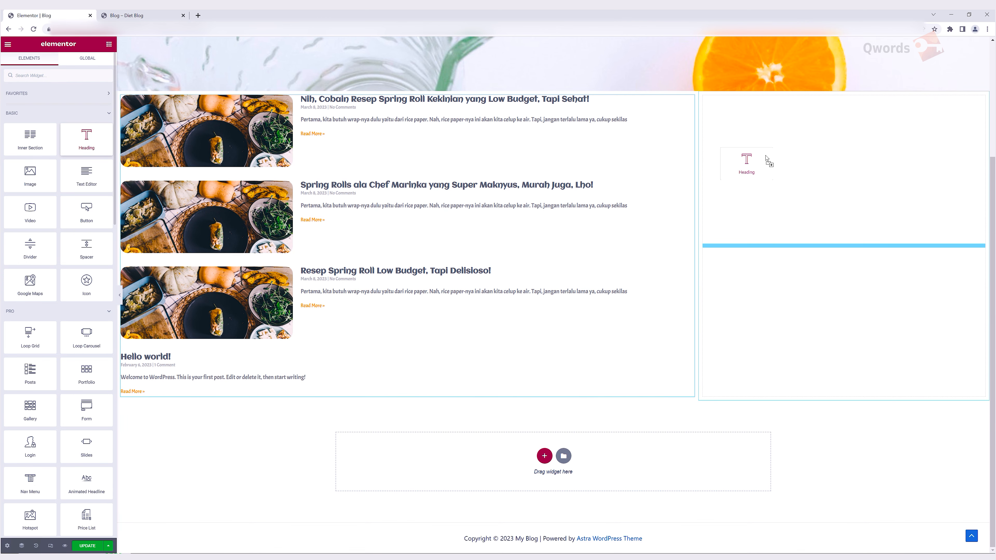
left_click_drag(767, 159, 766, 157)
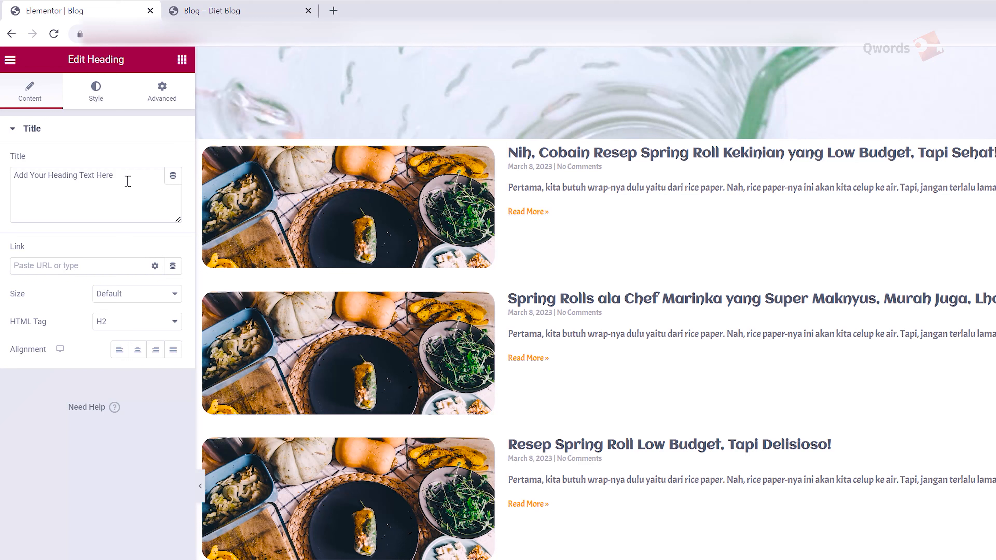
left_click_drag(127, 181, 8, 184)
key("BackSpace")
type("Cek Kategori Lain Di Sini!")
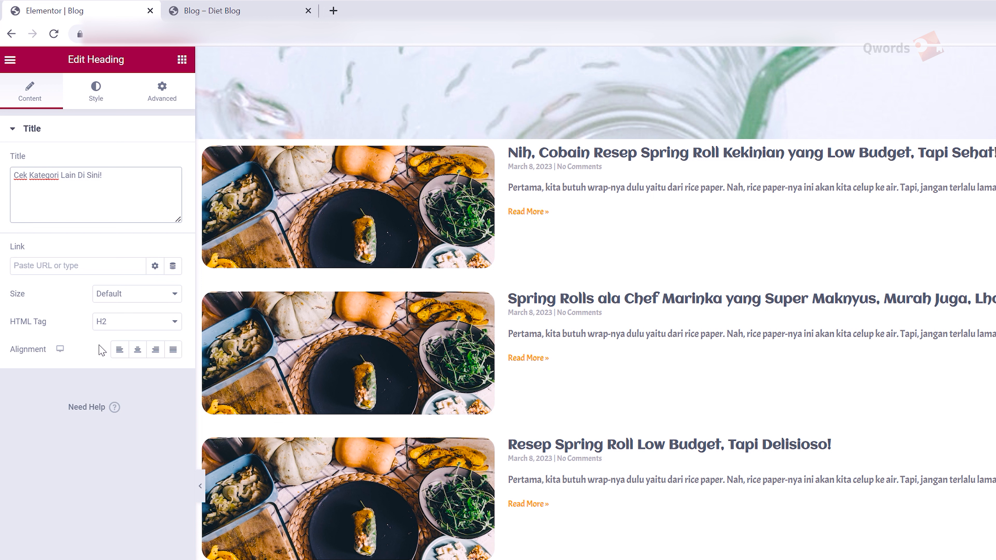
Step: Set the text color of the "Cek Kategori Lain Di Sini!" heading to #F99736
left_click(85, 106)
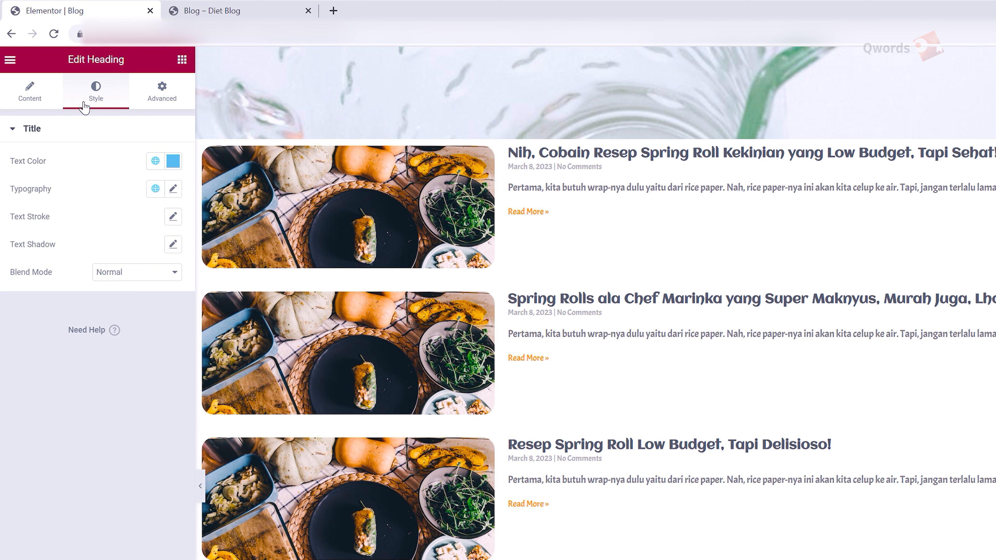
left_click(174, 169)
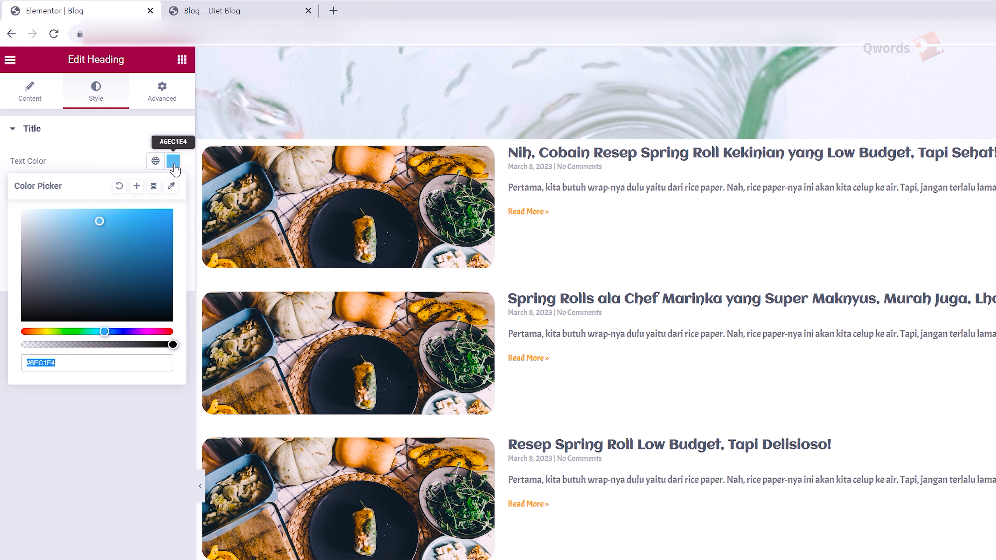
left_click(56, 362)
left_click_drag(56, 363, 30, 361)
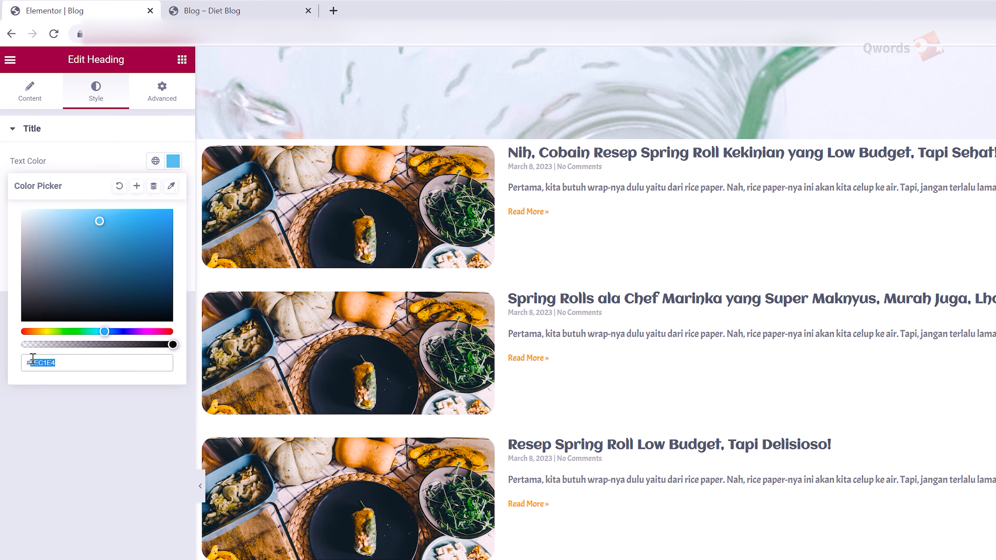
key("BackSpace")
type("f09736")
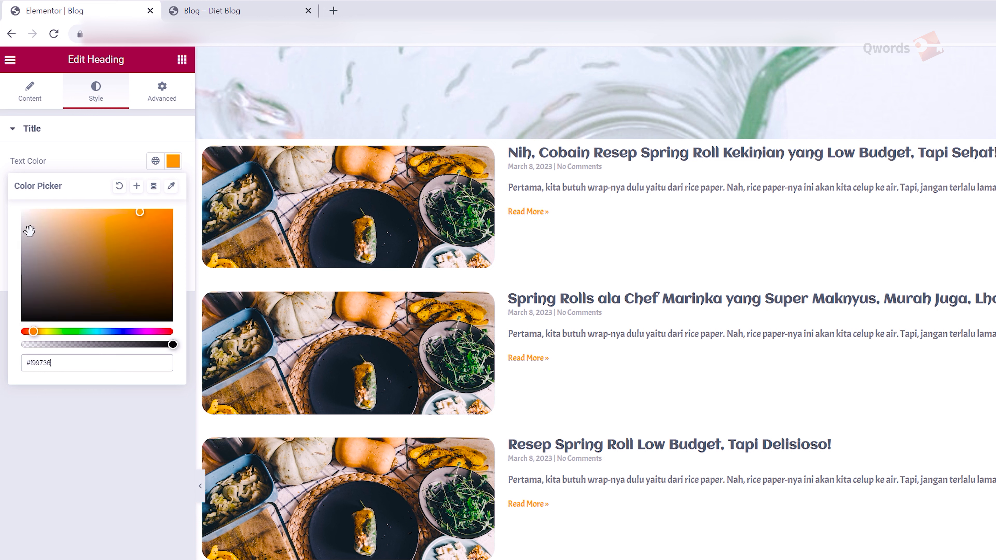
left_click(175, 160)
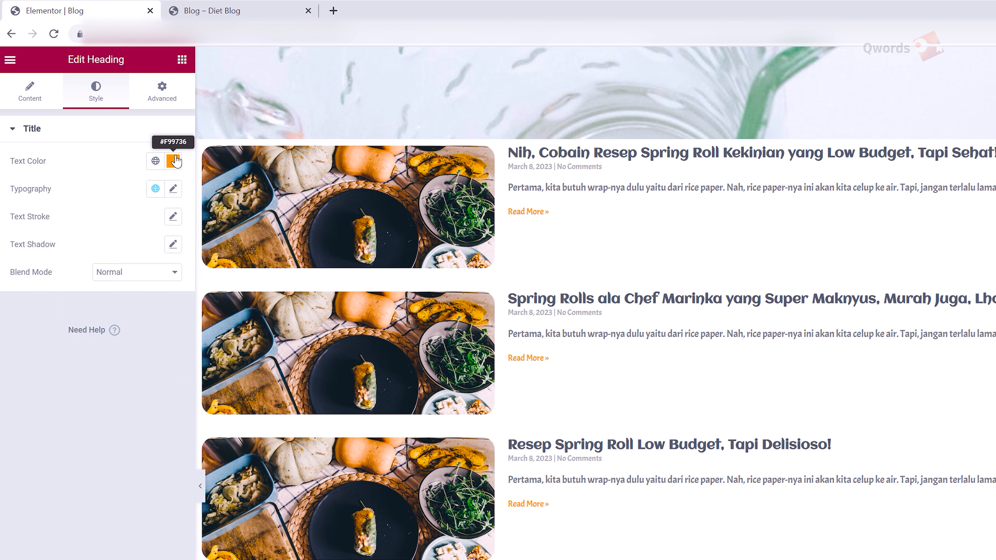
Step: Set the "Cek Kategori Lain Di Sini!" heading's typography to the Aclonica font family at 25 px
left_click(173, 191)
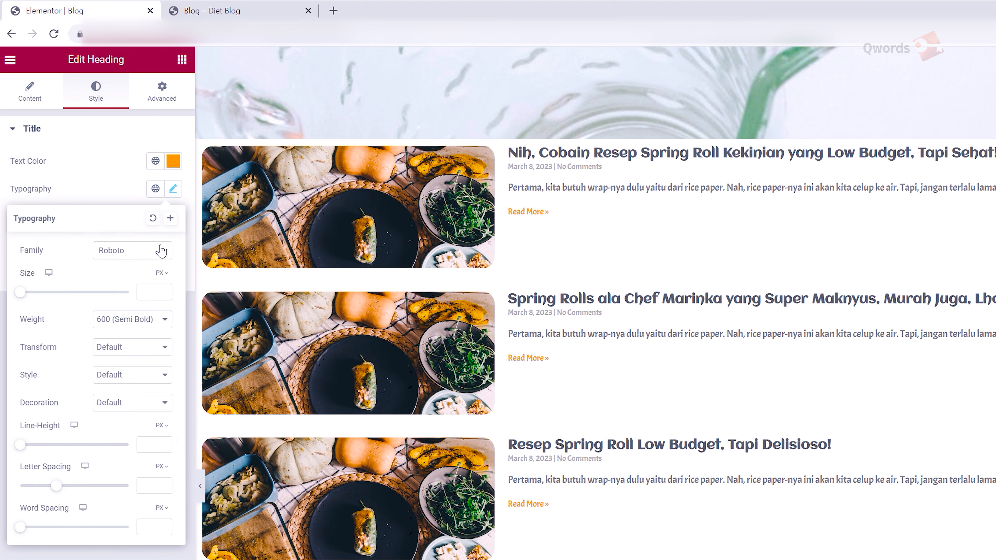
left_click(160, 257)
type("ac")
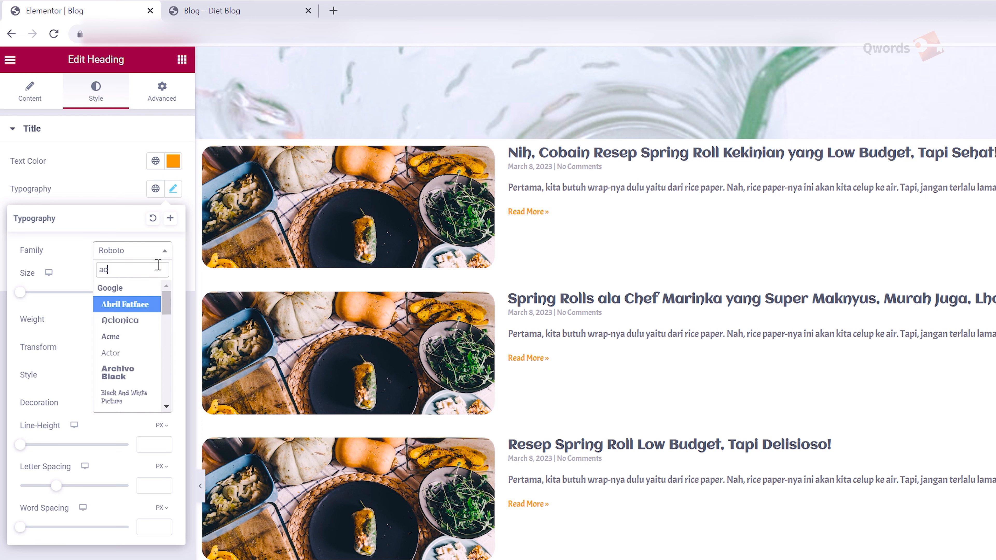
type("lonica")
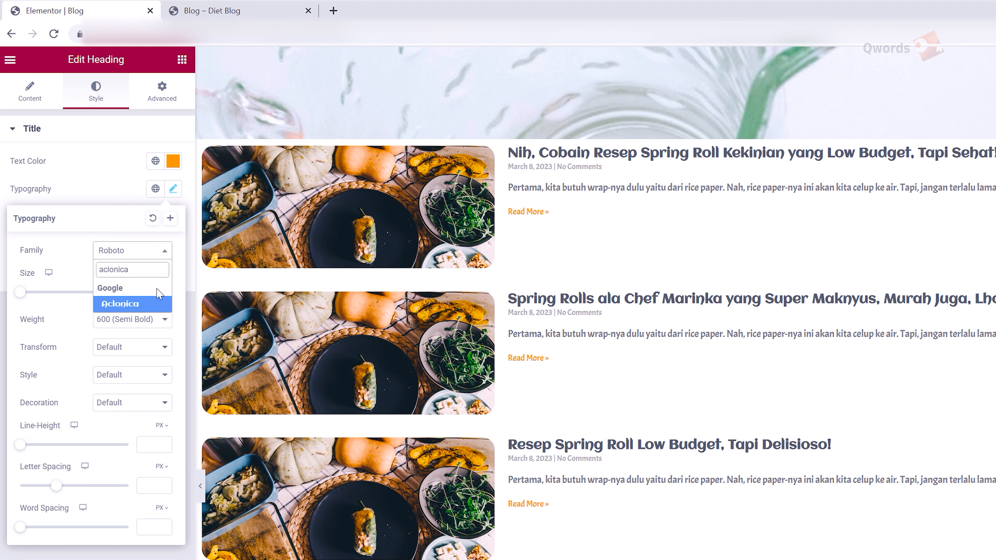
left_click(157, 311)
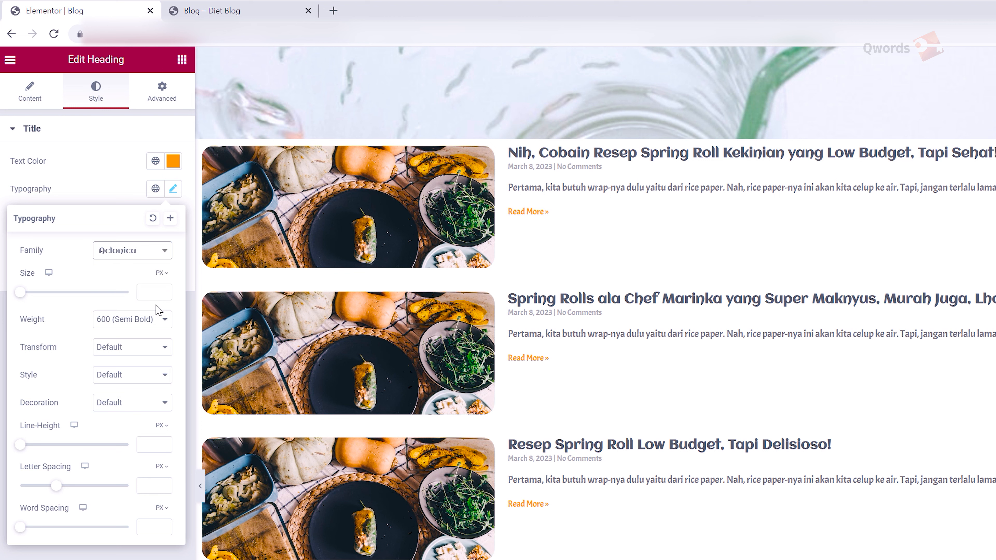
left_click(152, 292)
type("25")
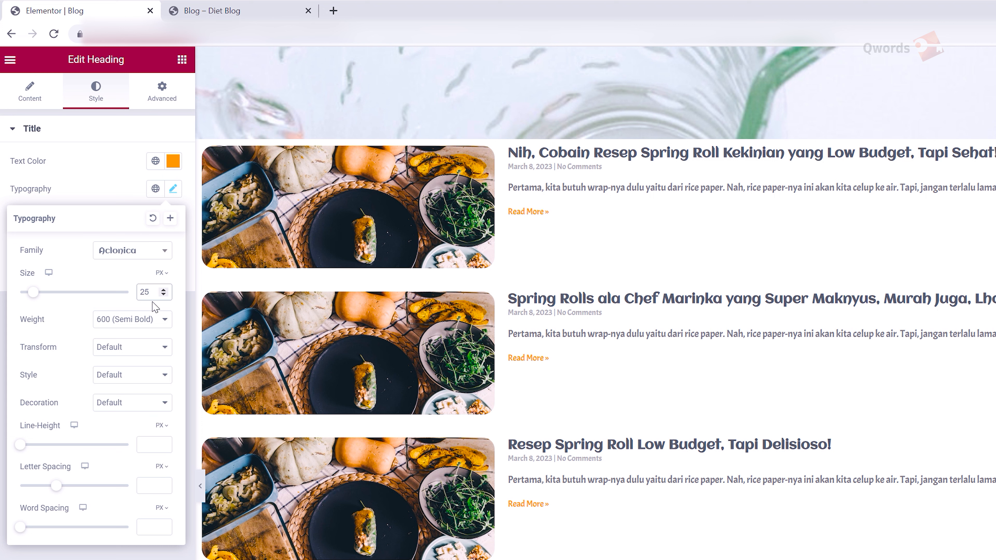
left_click(171, 191)
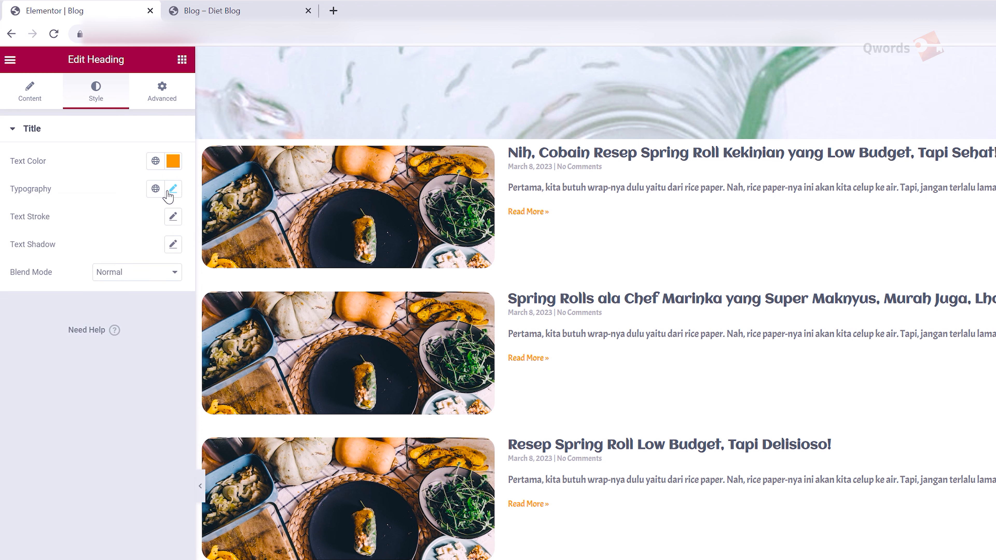
left_click(180, 61)
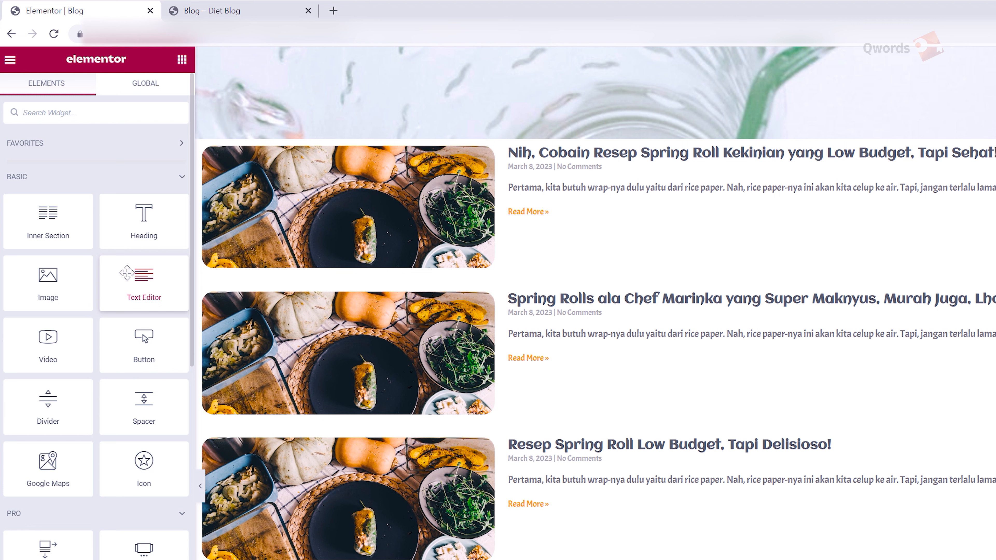
left_click(121, 116)
type("side")
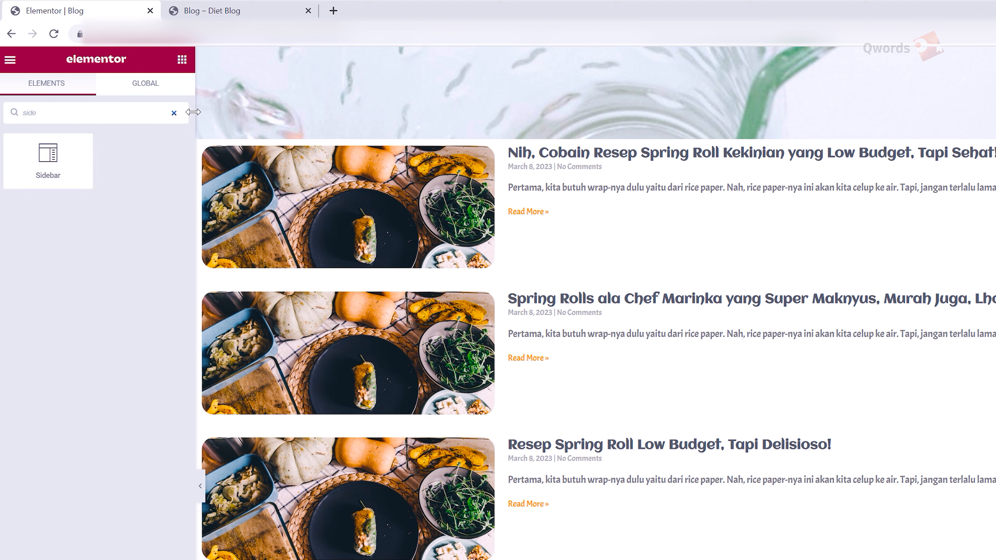
left_click(174, 114)
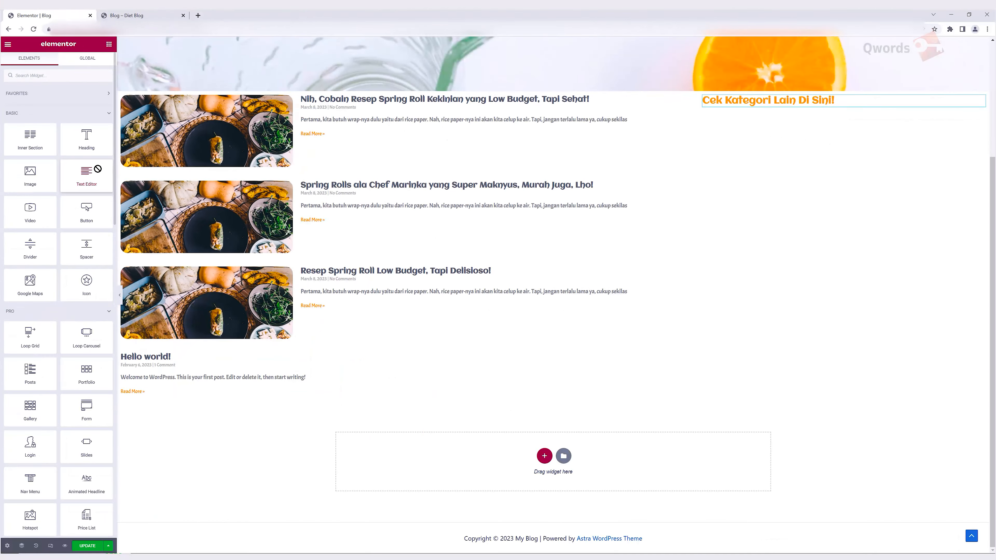
Step: Add a Text Editor widget below the "Cek Kategori Lain Di Sini!" heading and delete its placeholder text
left_click_drag(156, 272, 884, 230)
left_click_drag(521, 143, 759, 104)
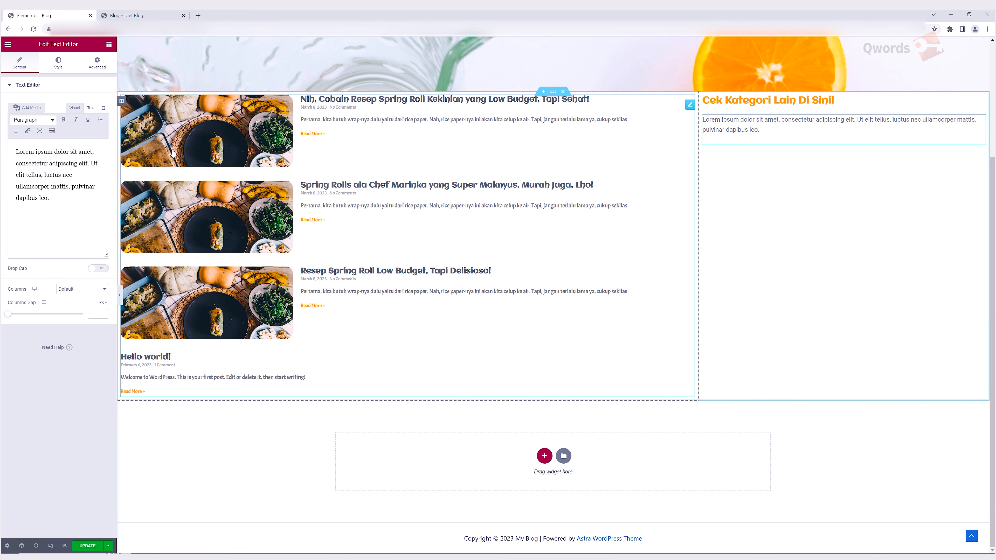
left_click(69, 198)
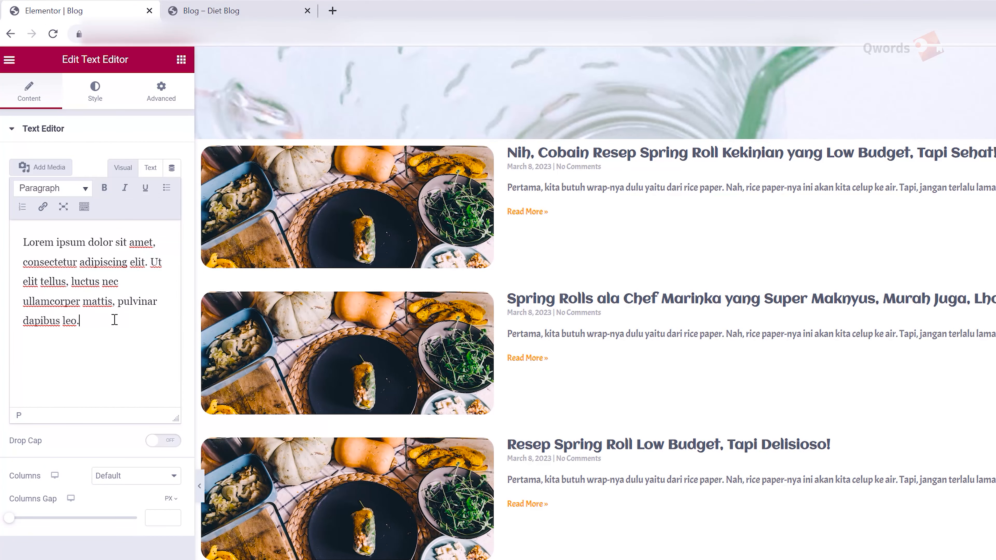
left_click_drag(115, 320, 5, 225)
key("BackSpace")
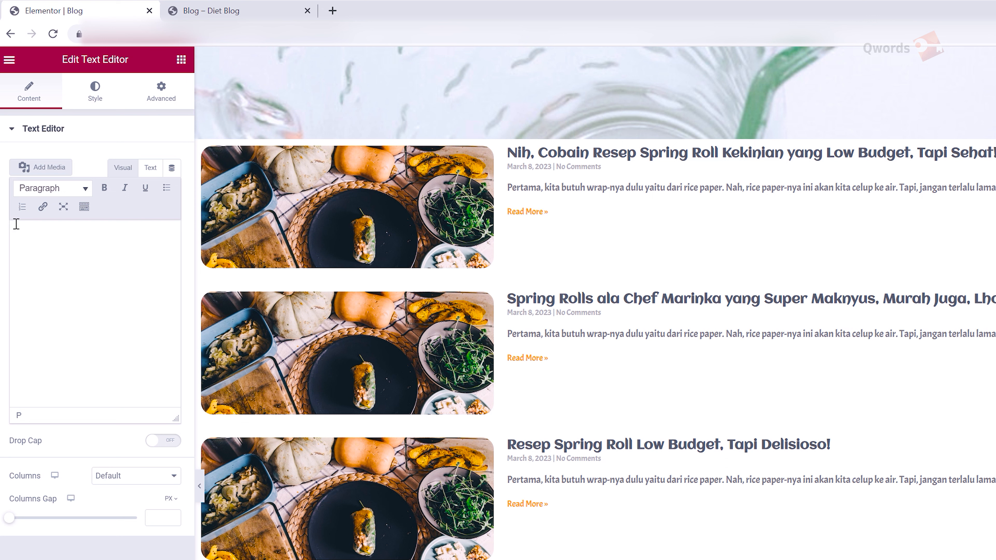
Step: Write a bulleted list in the text widget with the items "Resep Diet Sehat" and "Uncategorized"
left_click(167, 187)
type("Resep Diet Sehat")
key("Return")
type("Uncategorized")
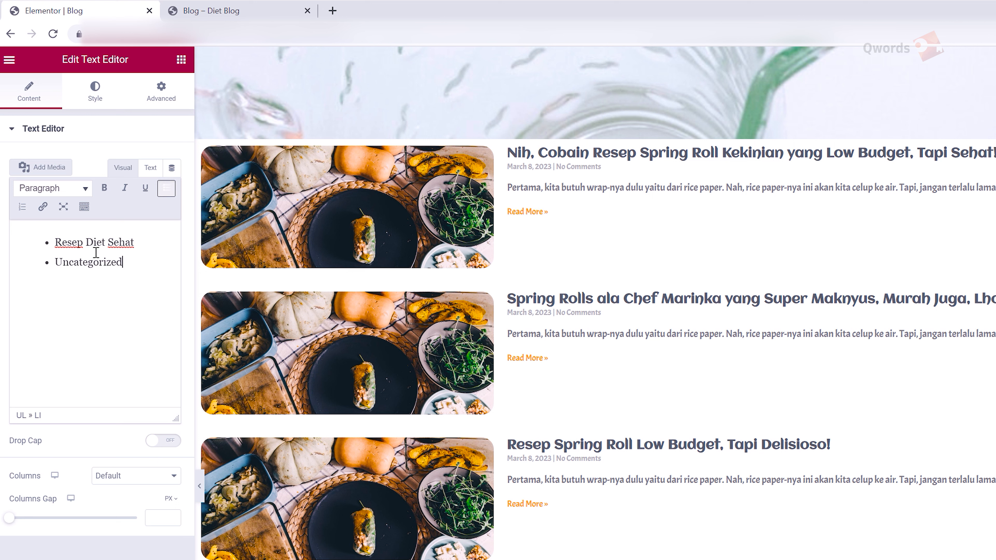
Step: Link the "Resep Diet Sehat" and "Uncategorized" list items by pasting a URL for each
left_click_drag(56, 243, 135, 243)
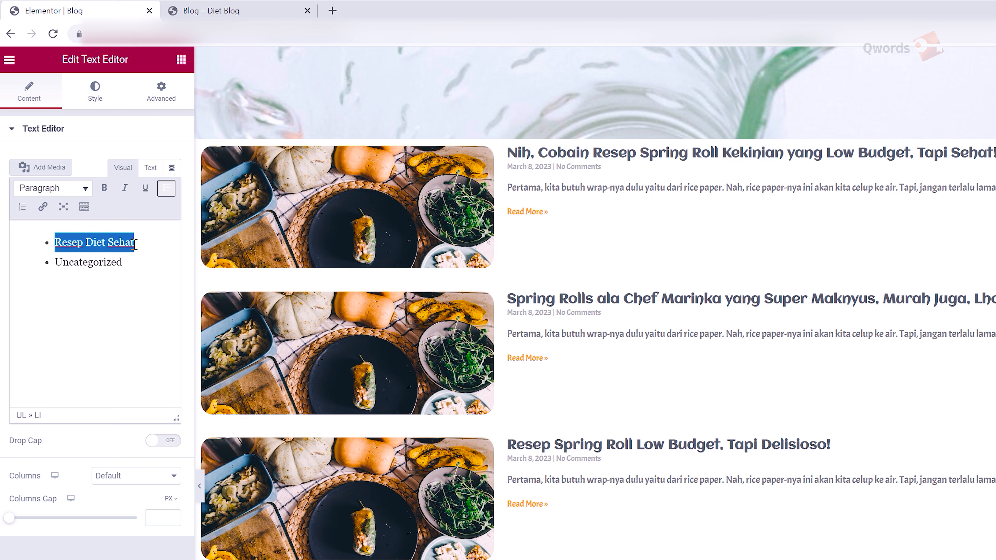
left_click(43, 207)
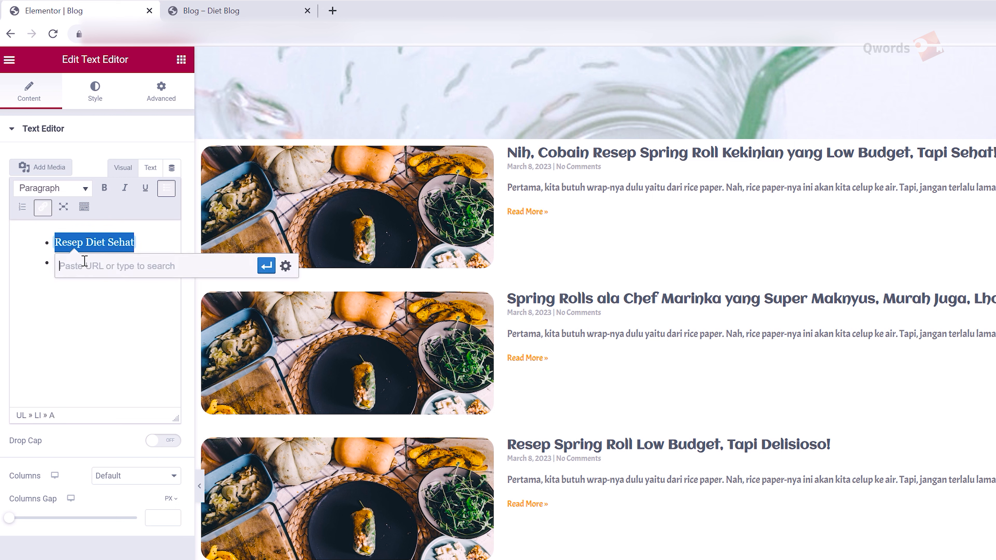
key("ctrl+v")
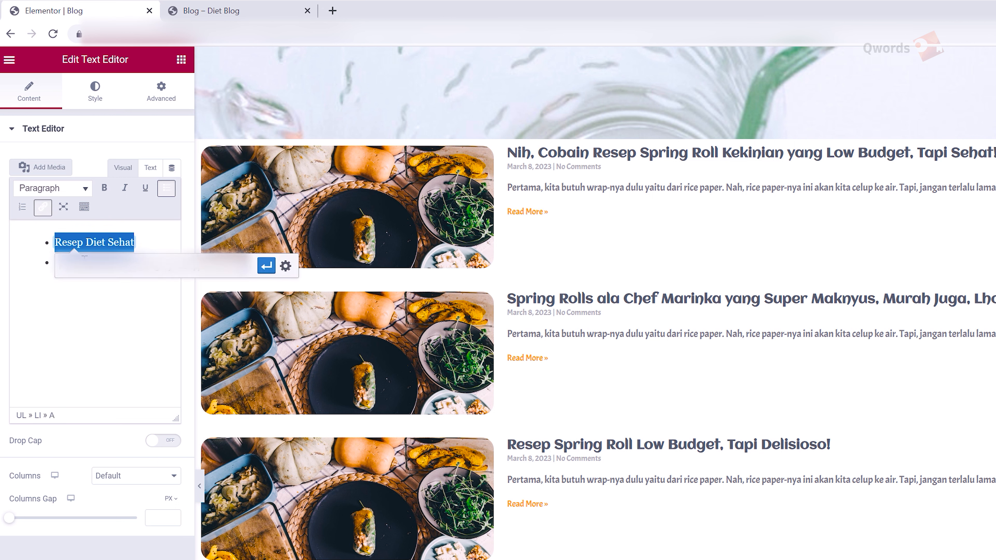
key("Return")
double_click(85, 262)
key("ctrl+k")
key("ctrl+v")
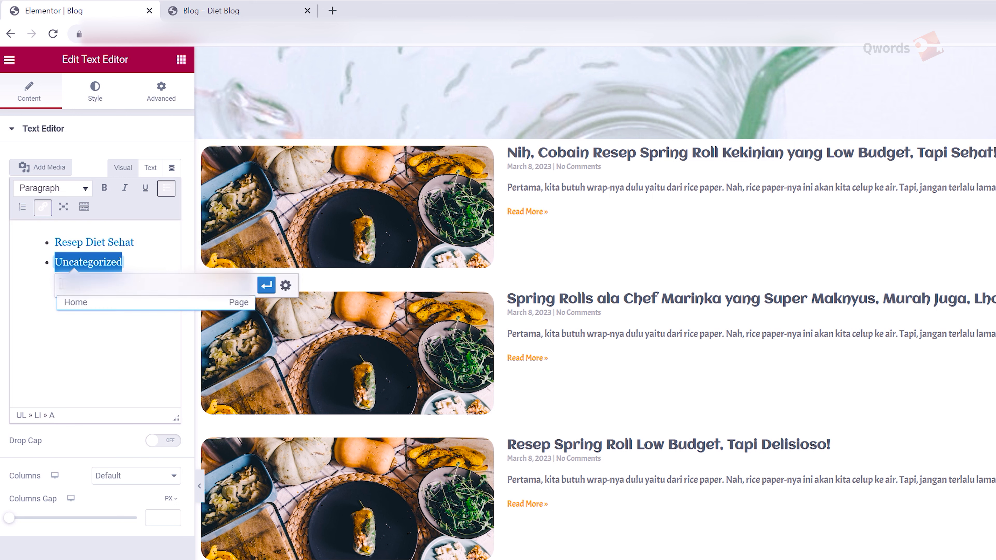
key("Return")
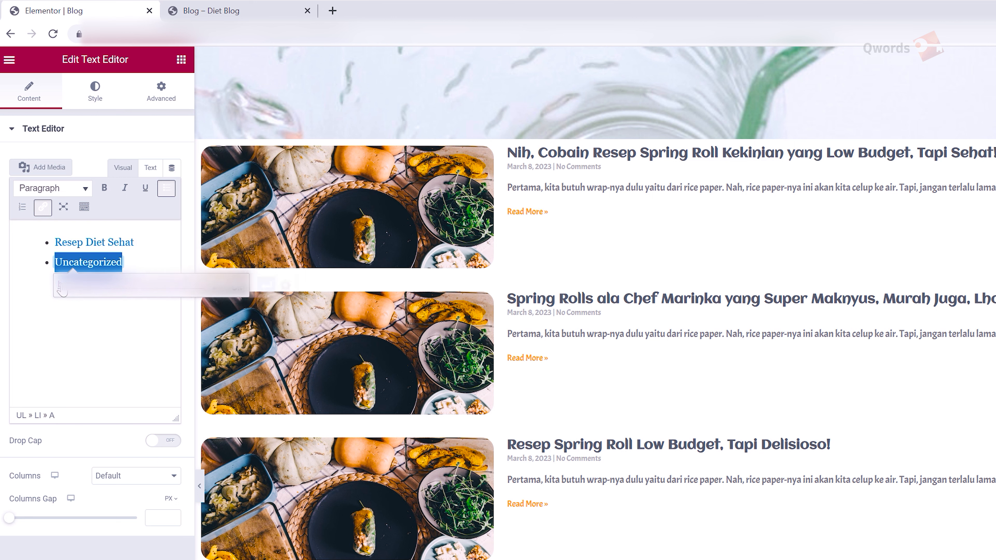
left_click(144, 240)
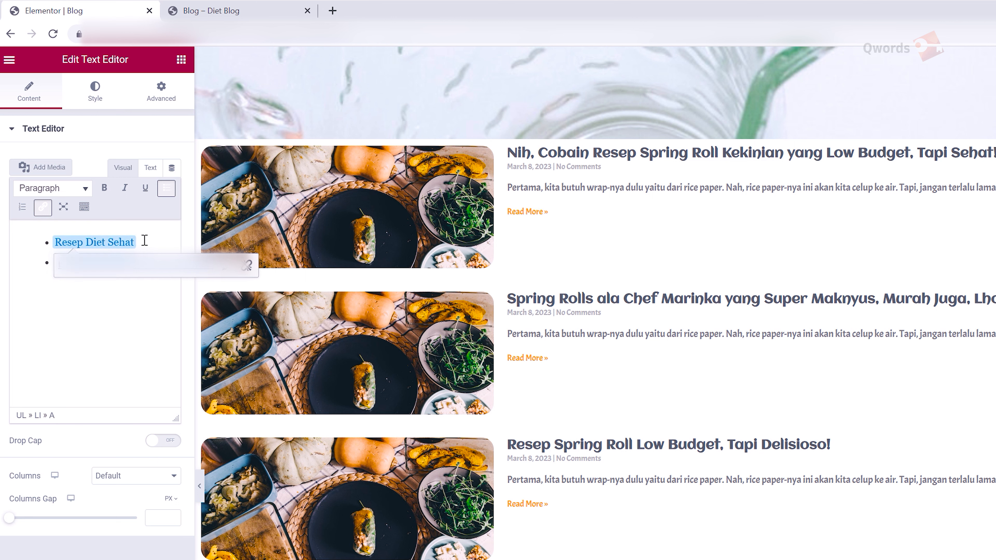
Step: Align the category list text to the left and set its typography to the Acme font family at 15 px
left_click(104, 107)
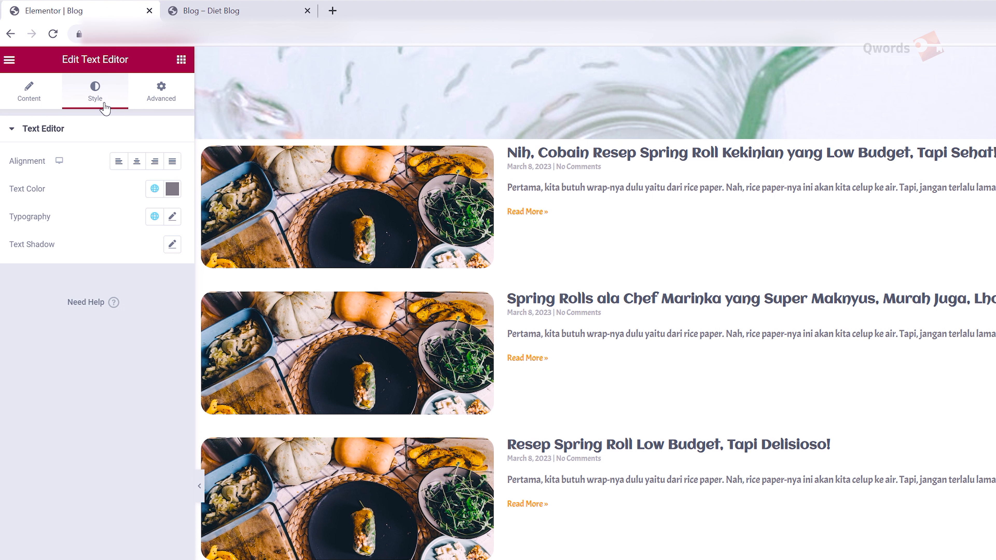
left_click(117, 161)
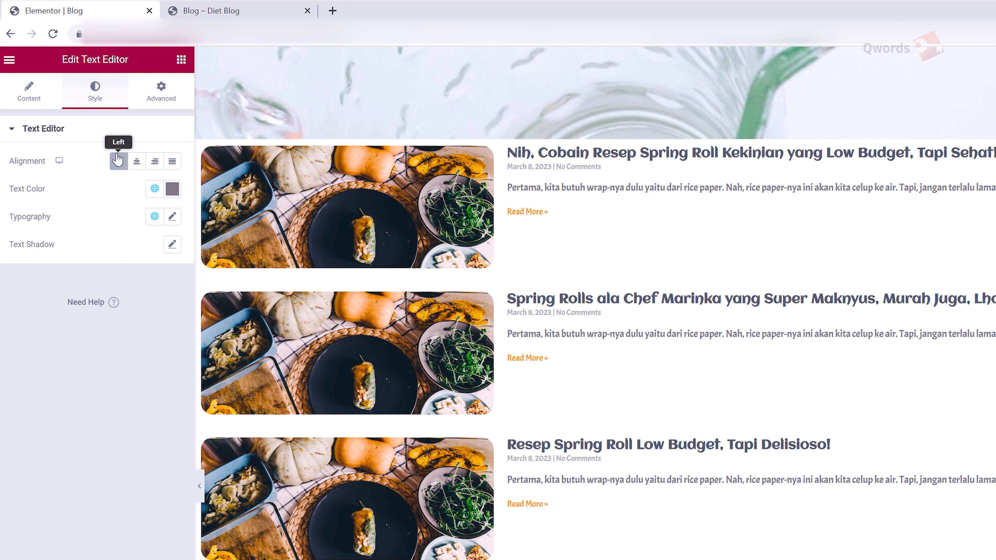
left_click(173, 217)
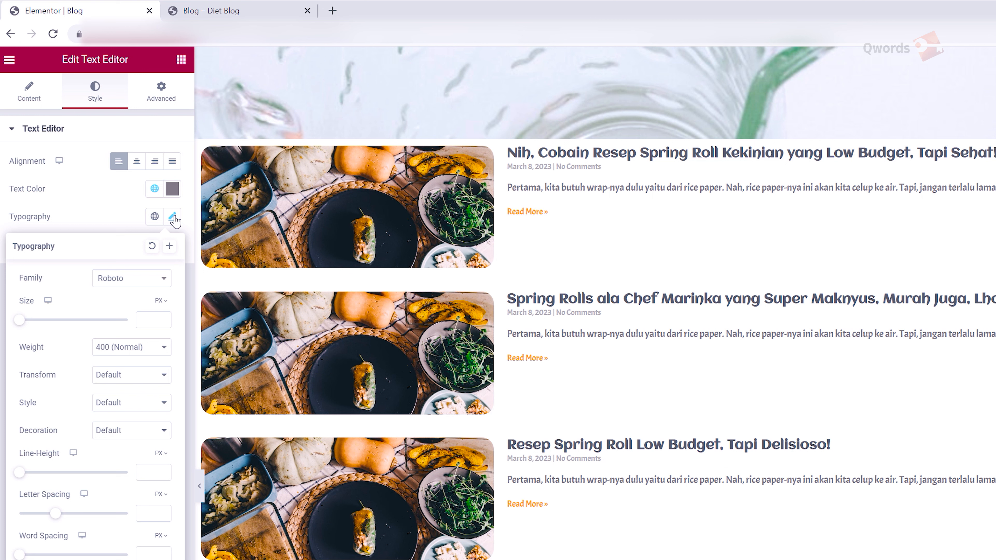
left_click(163, 278)
type("acme")
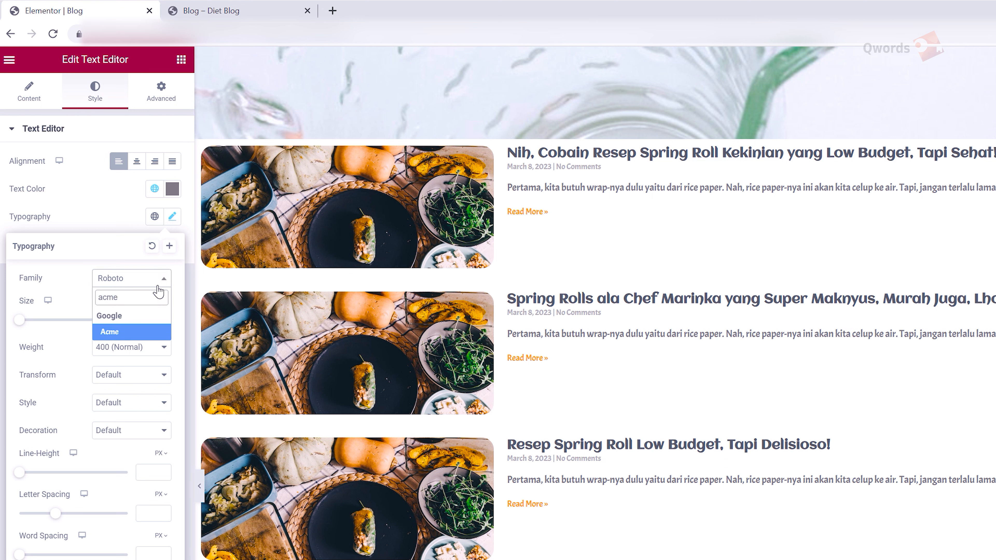
left_click(161, 332)
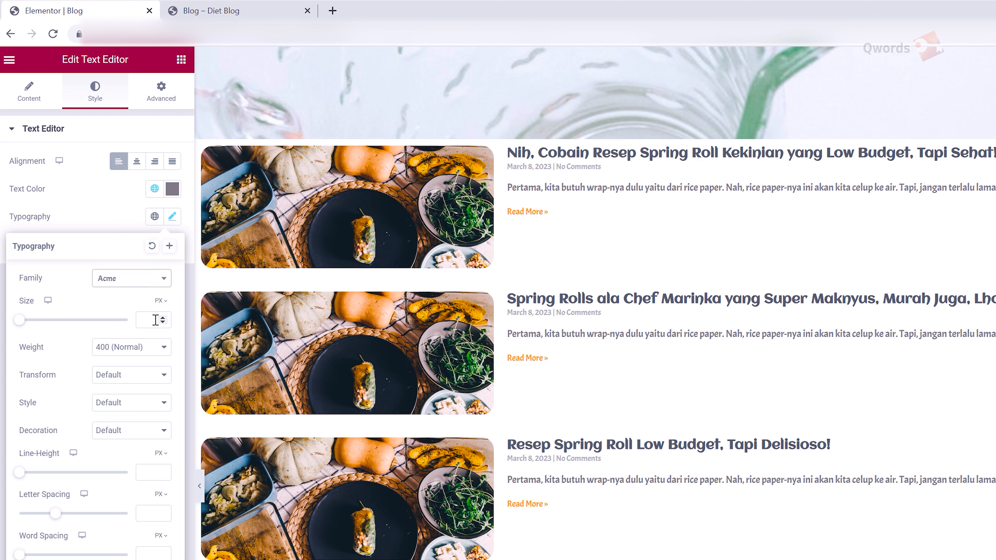
left_click(155, 320)
type("15")
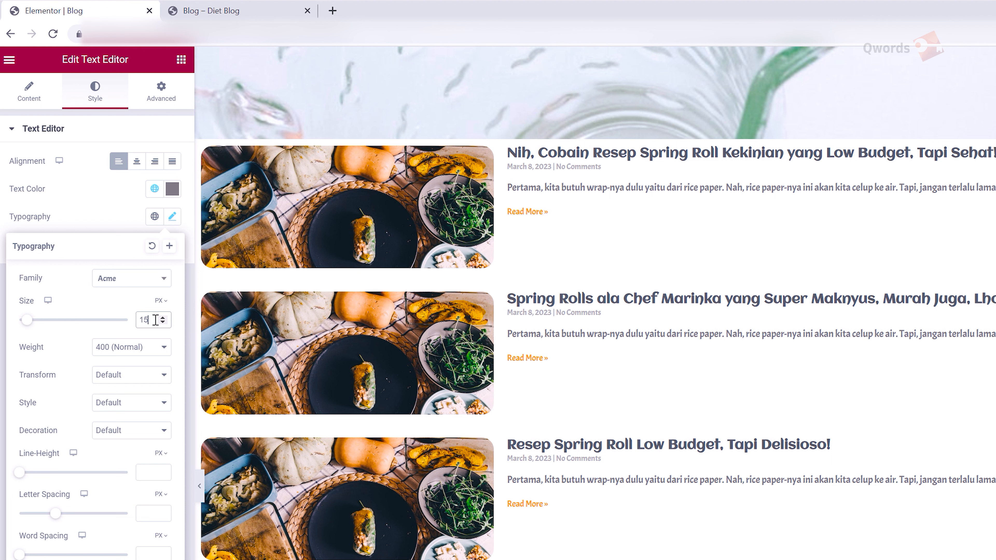
left_click(172, 224)
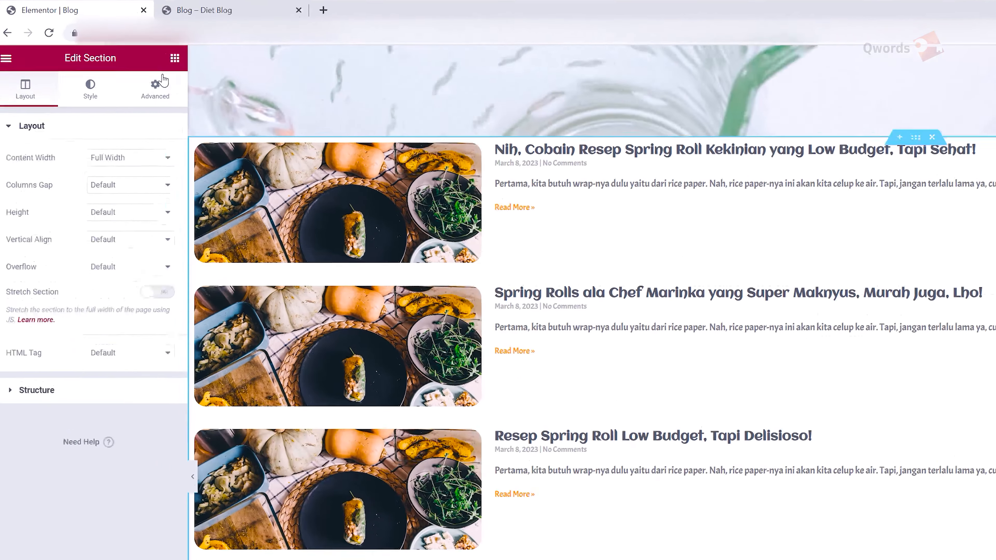
Step: Unlink the margin values of the section holding the posts and set its top margin to 40 px
left_click(99, 61)
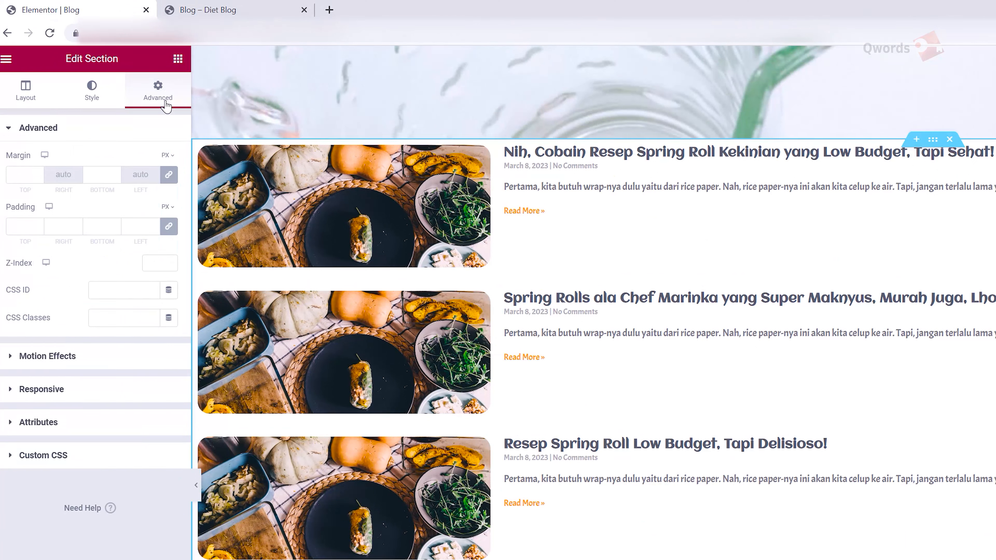
left_click(167, 175)
type("4")
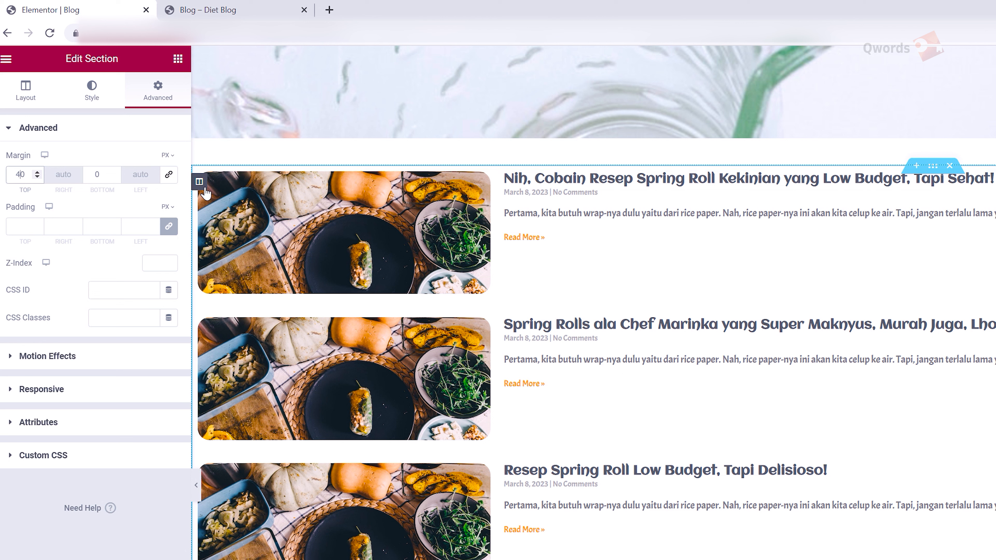
Step: Unlink the posts column's padding values and set the left padding to 50 px and the right to 10 px
left_click(199, 181)
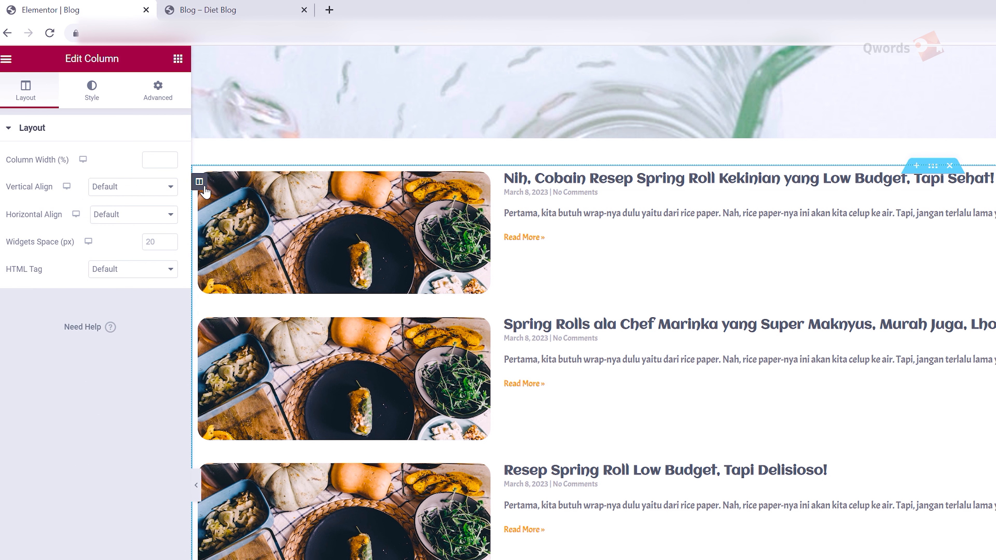
left_click(159, 98)
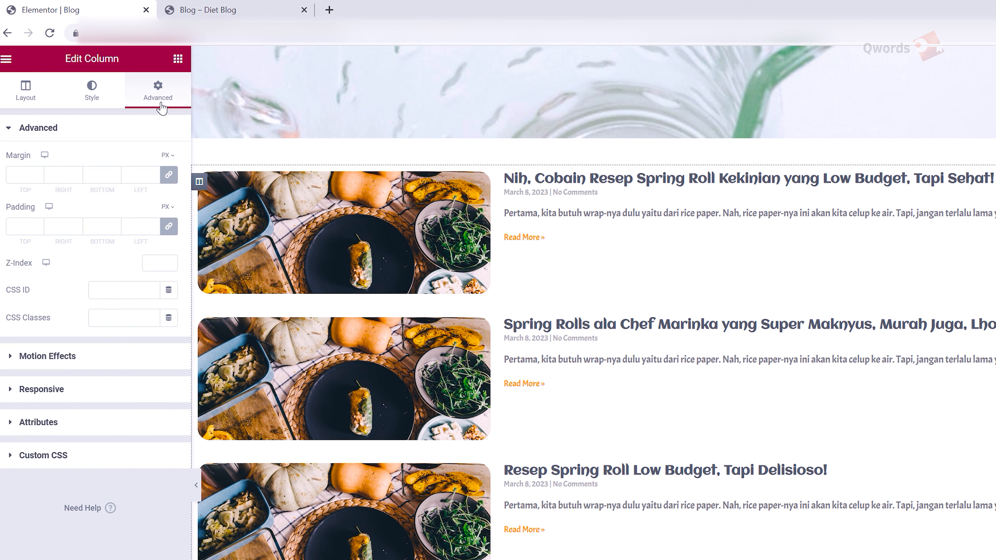
left_click(172, 227)
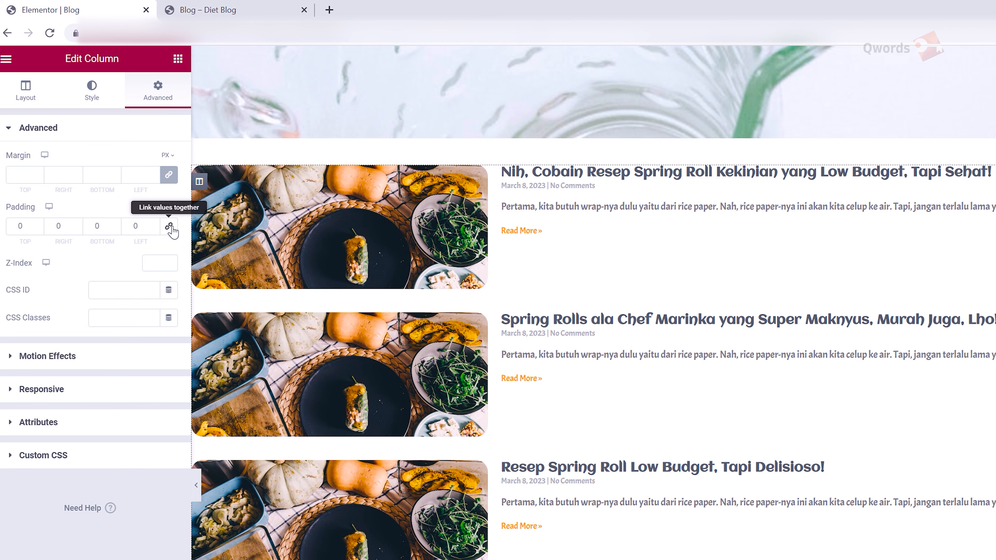
left_click(134, 226)
type("50")
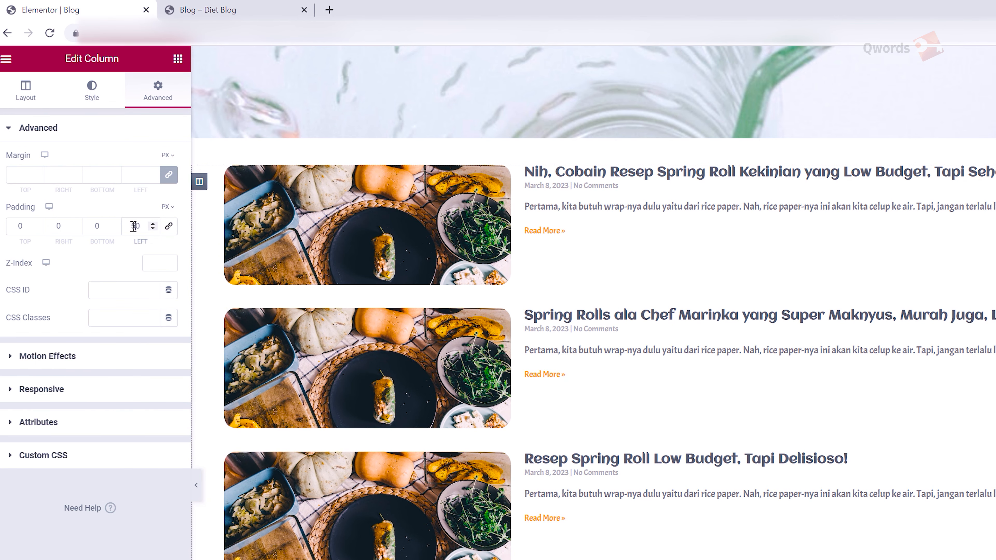
left_click(54, 227)
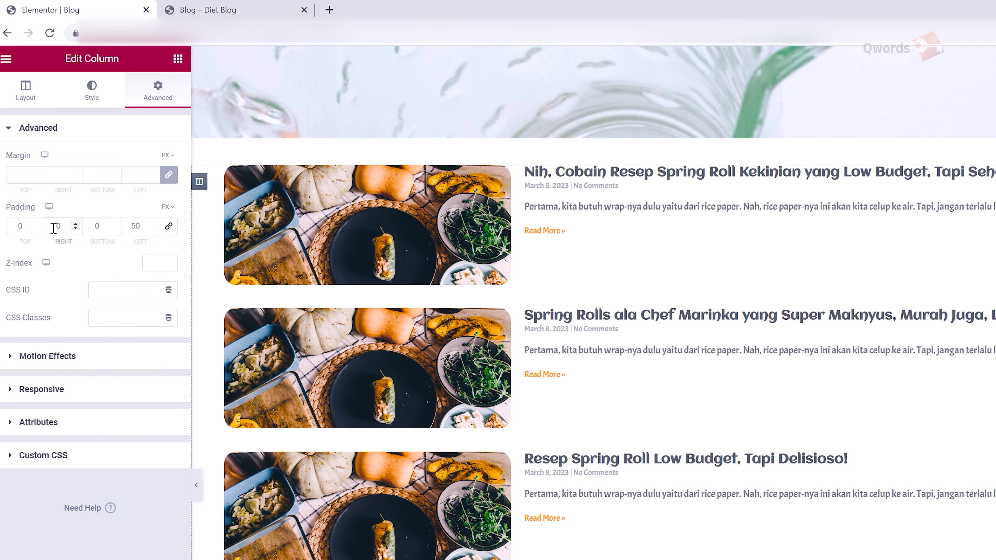
type("1")
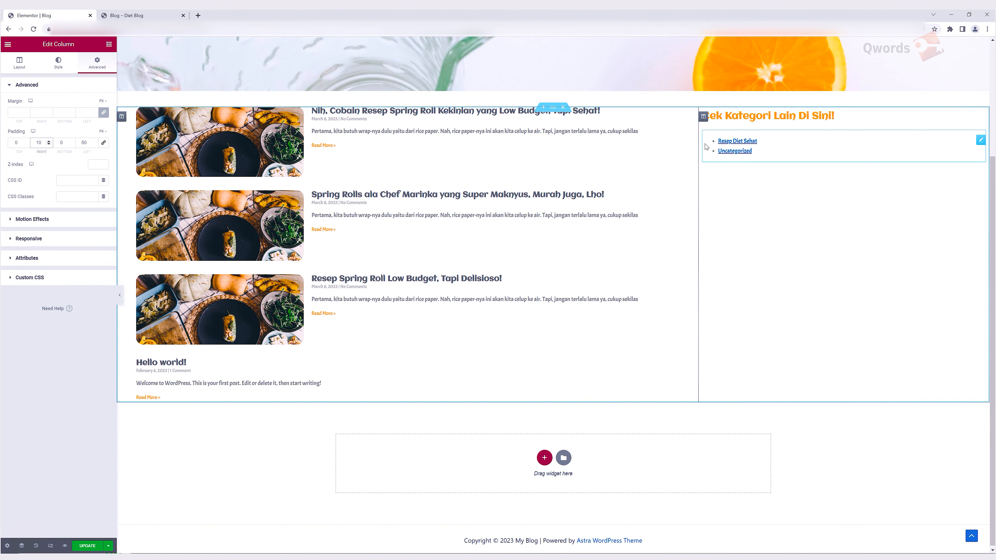
Step: Unlink the category sidebar column's padding values and set the right padding to 50 px and the left to 10 px
left_click(703, 123)
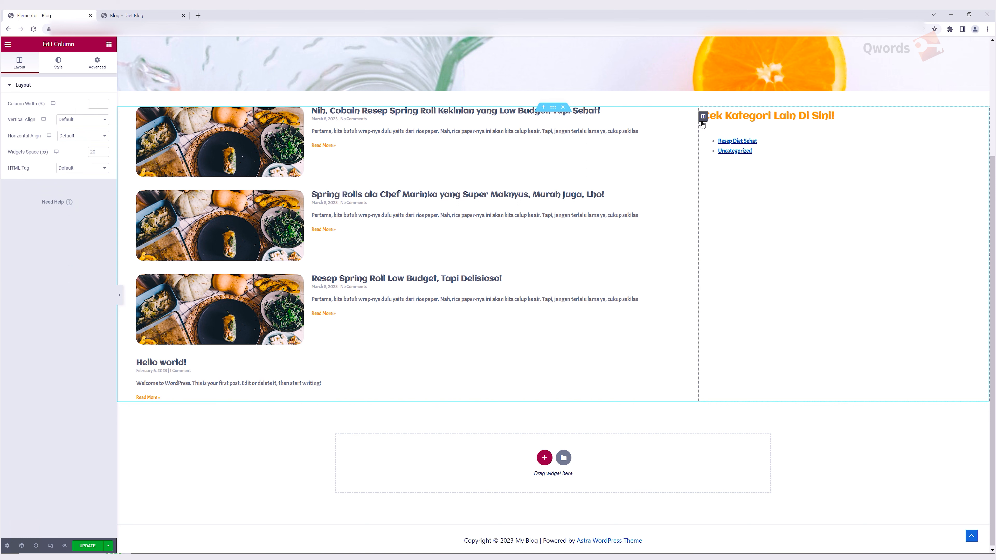
left_click(99, 61)
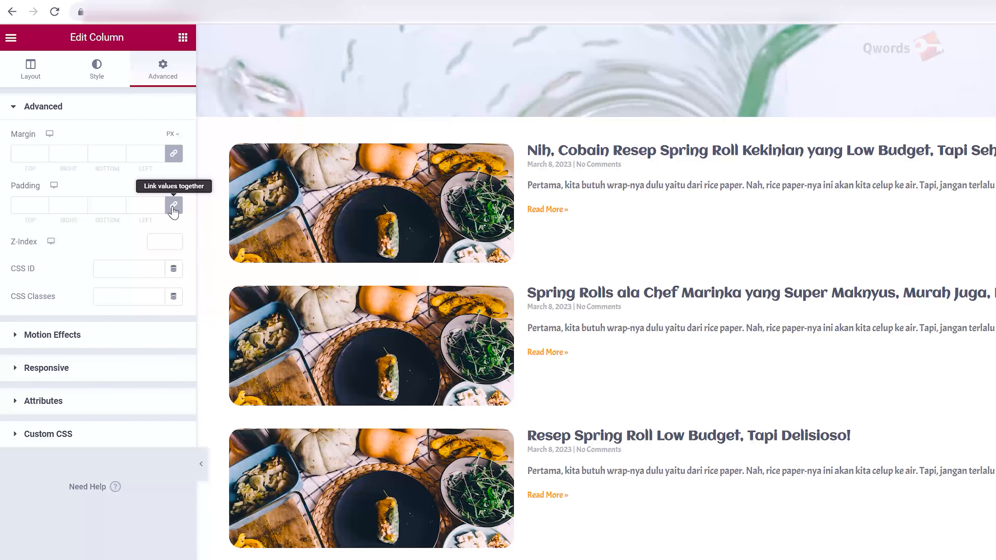
left_click(103, 143)
left_click(62, 204)
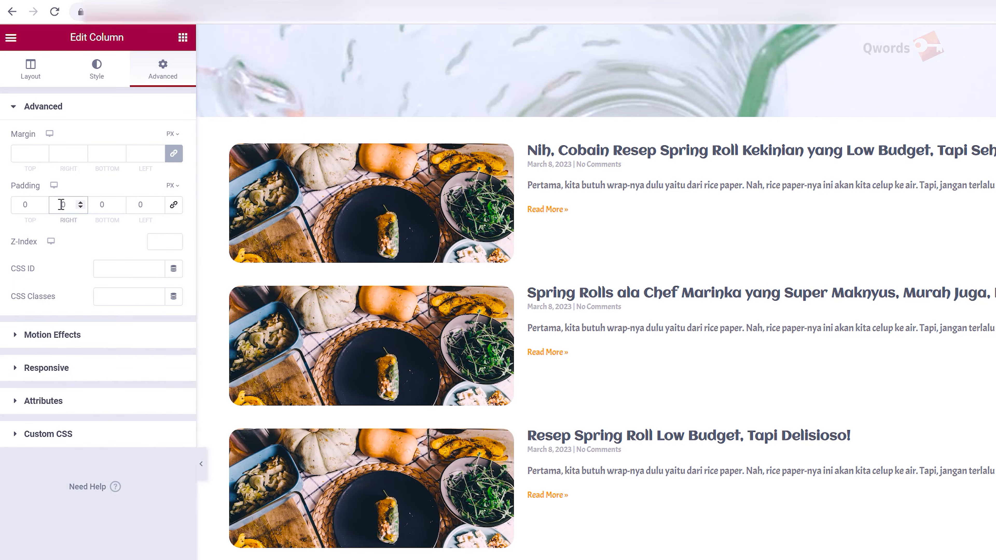
type("50")
left_click(129, 205)
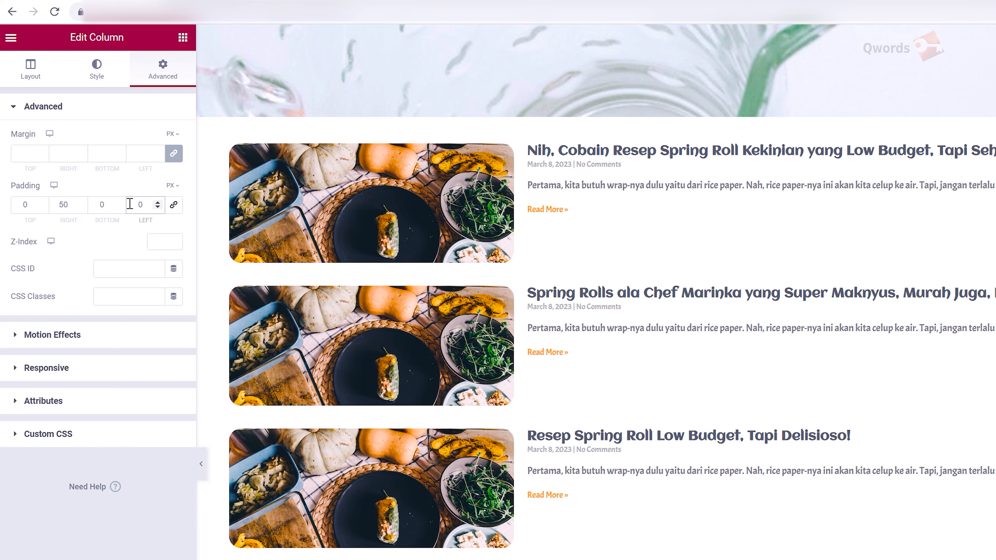
type("1")
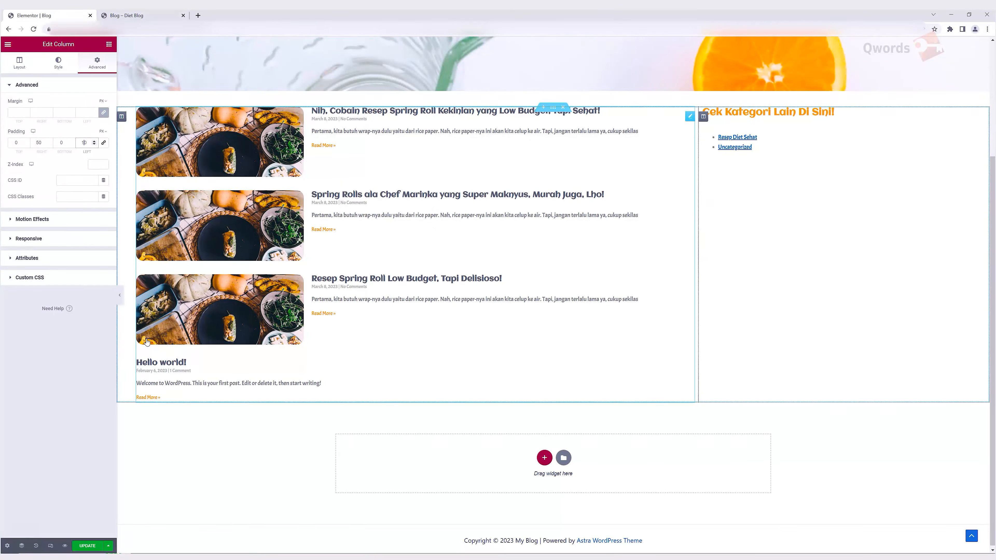
scroll(207, 419, "up", 3)
scroll(208, 408, "up", 2)
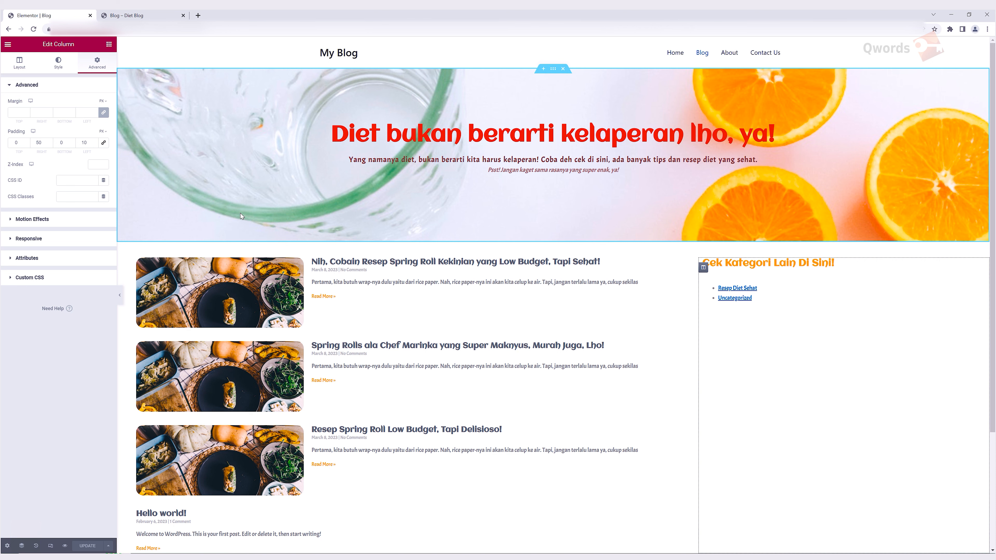
Step: Paste the copied kiwi-background contact form section below the posts section
left_click(109, 44)
middle_click(167, 152)
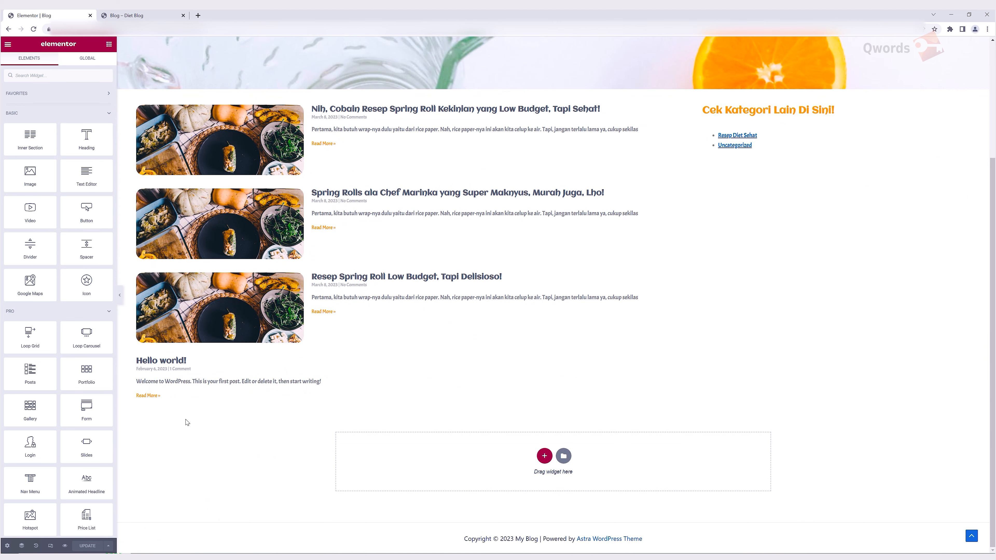
key("ctrl+v")
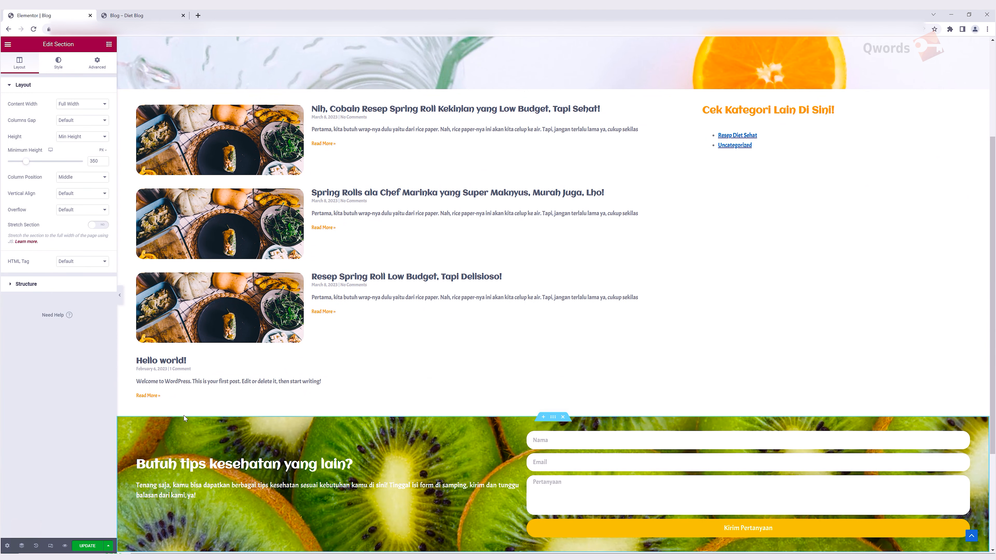
scroll(200, 408, "down", 2)
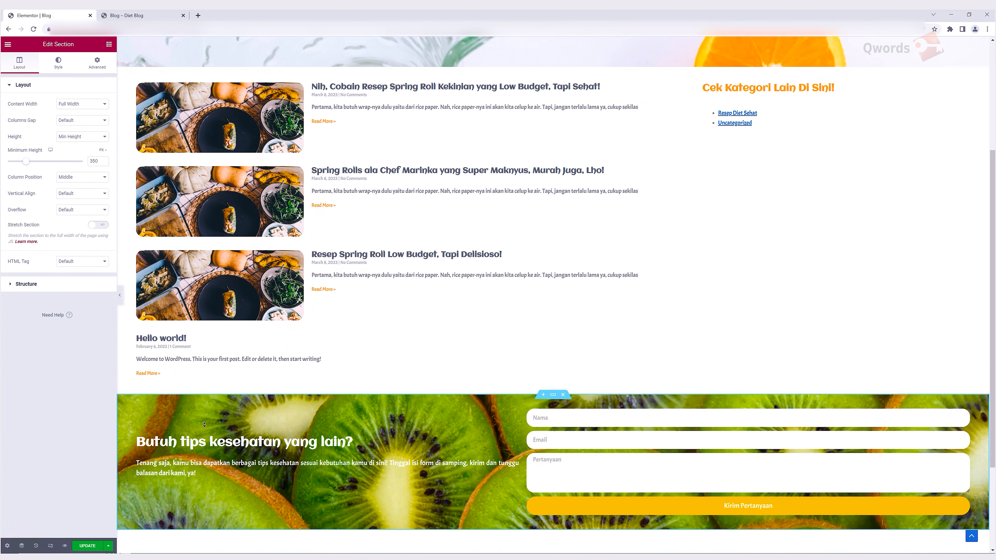
scroll(204, 423, "down", 3)
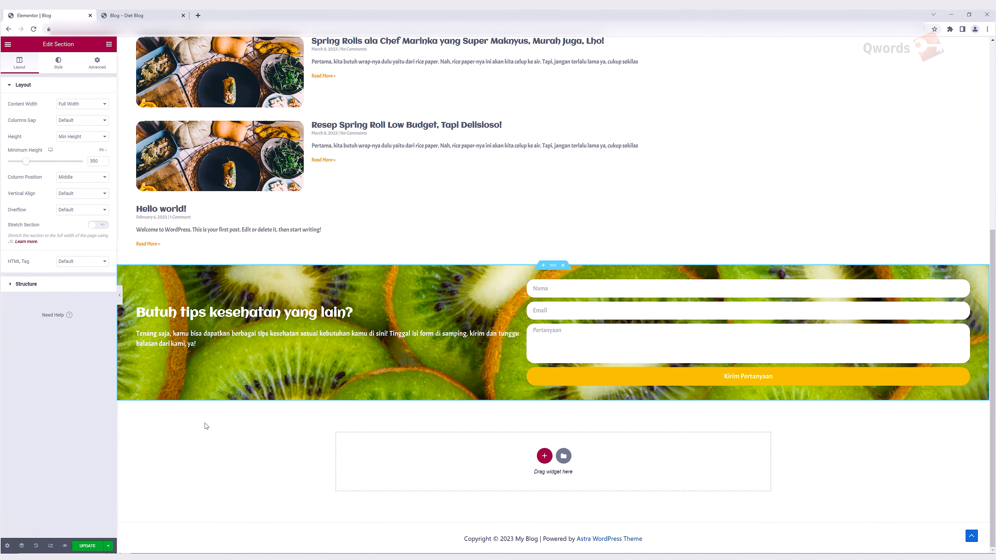
Step: Update the Blog page and open the post "Nih, Cobain Resep Spring Roll Kekinian yang Low Budget, Tapi Sehat!" from its preview
left_click(76, 551)
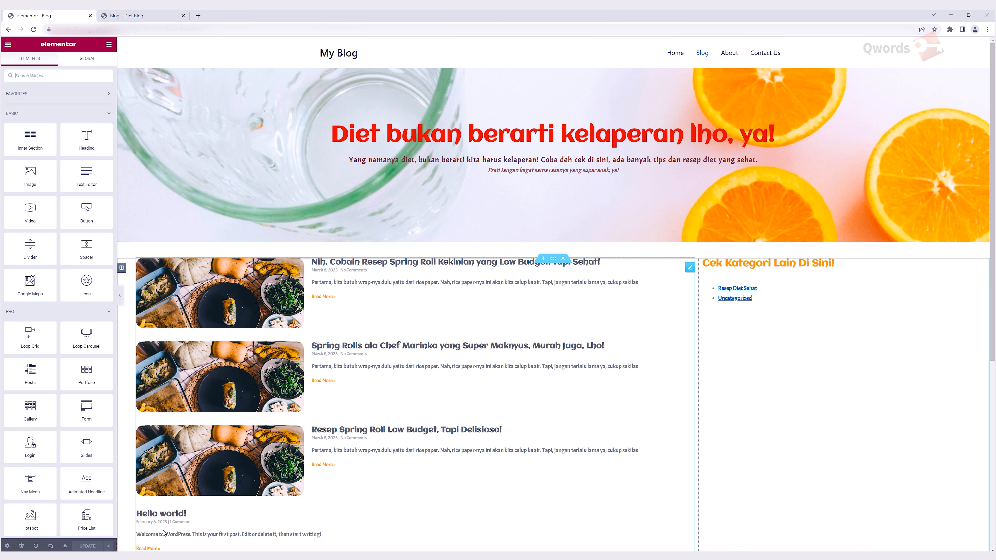
left_click(65, 546)
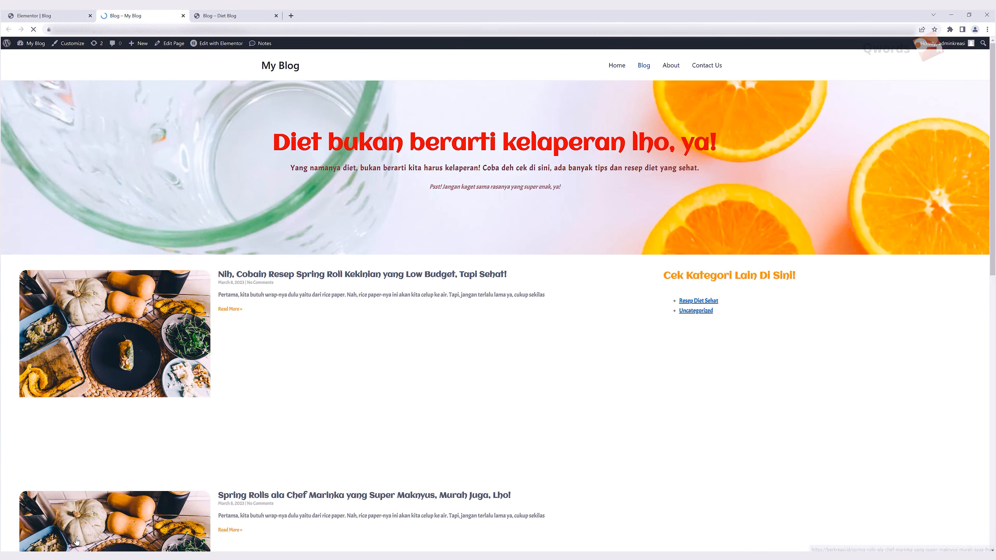
left_click(382, 281)
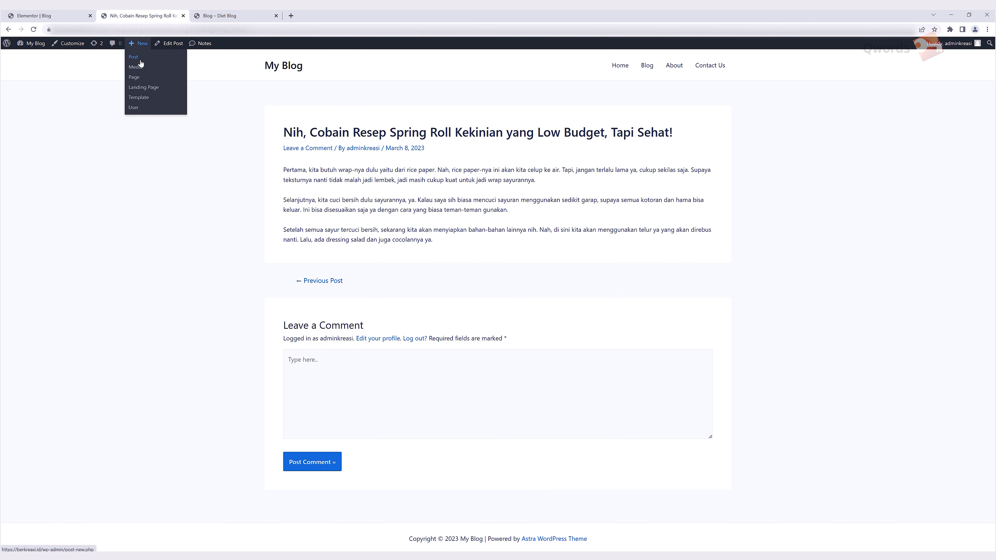
Step: Go to the WordPress dashboard and open the Saved Templates list
mouse_move(34, 48)
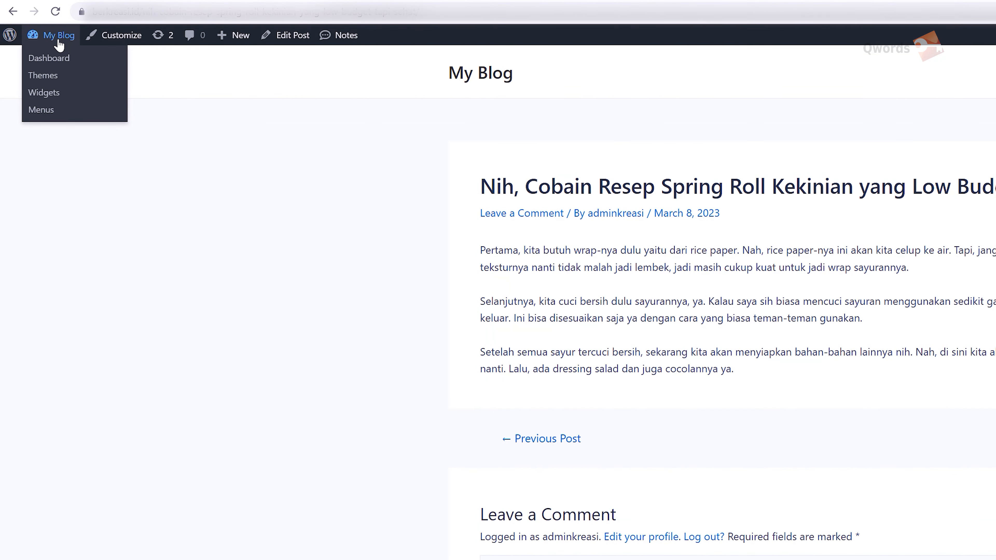
left_click(64, 58)
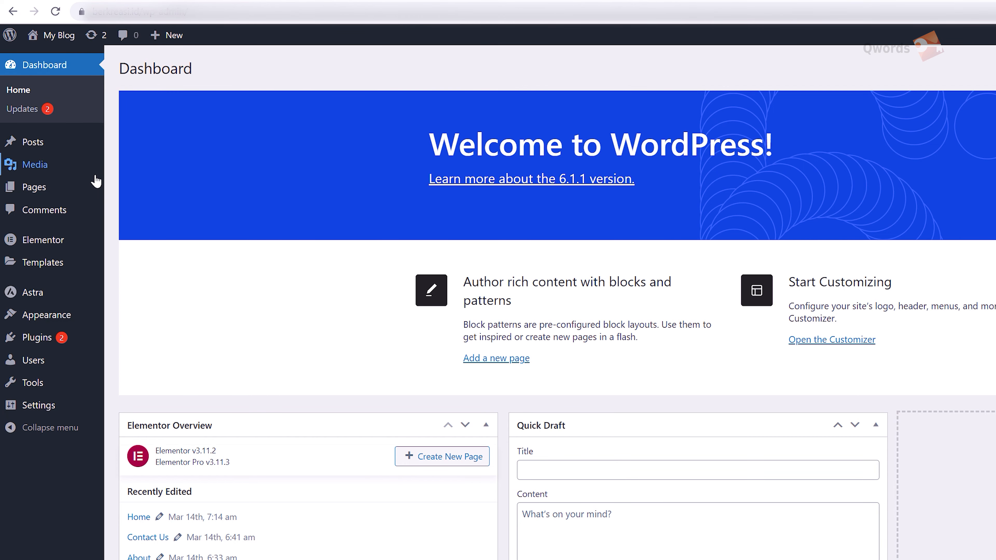
mouse_move(72, 266)
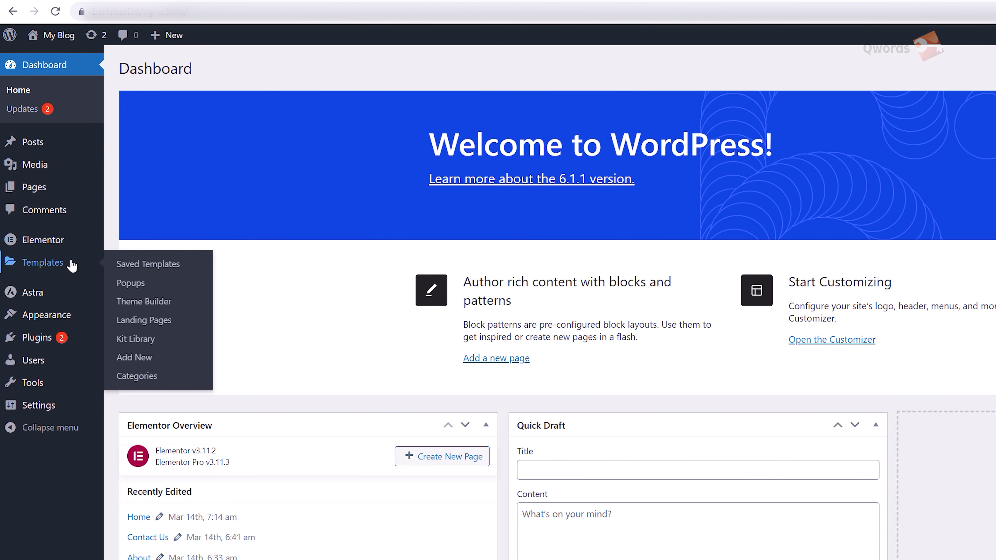
left_click(53, 266)
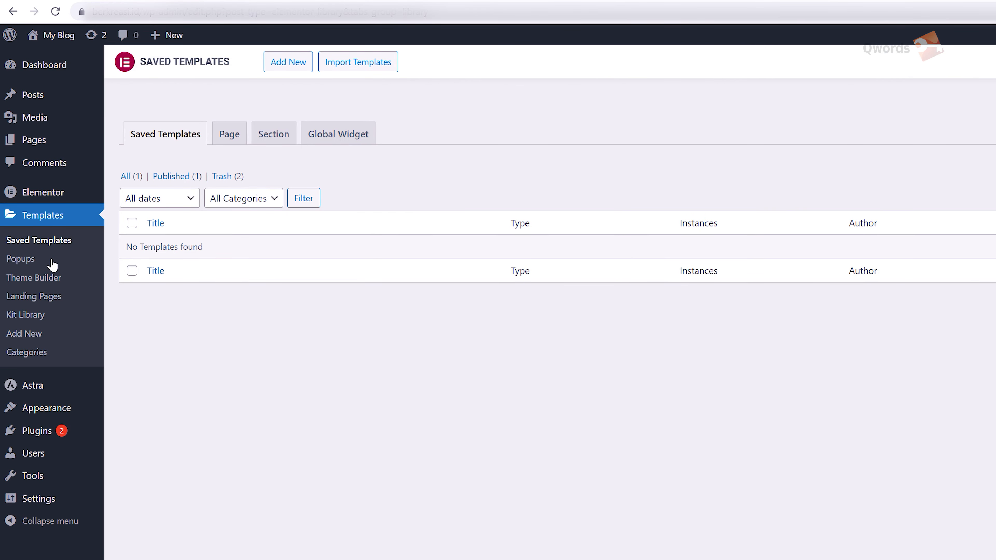
Step: Create a new Single Post template named "Artikel" and dismiss the template library to start from a blank layout
left_click(291, 62)
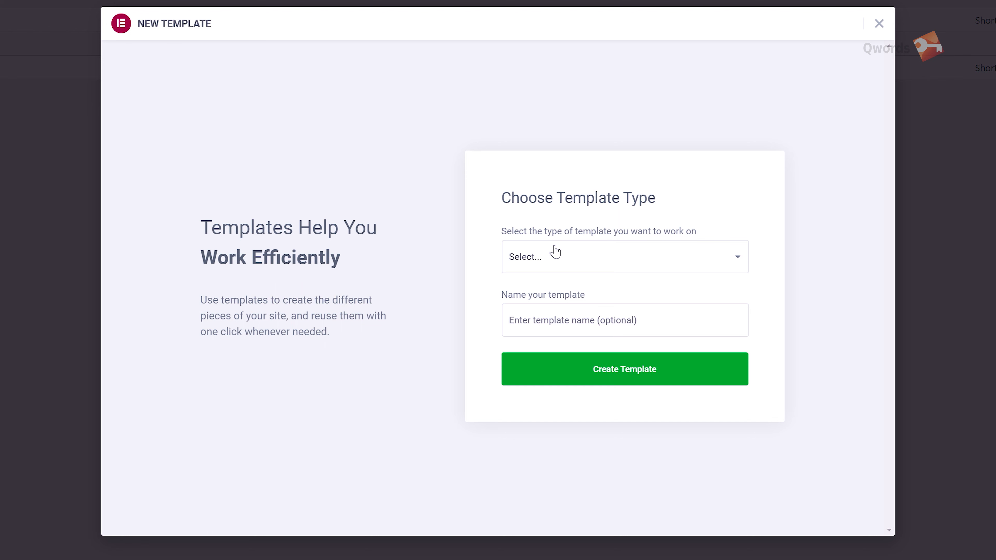
left_click(557, 258)
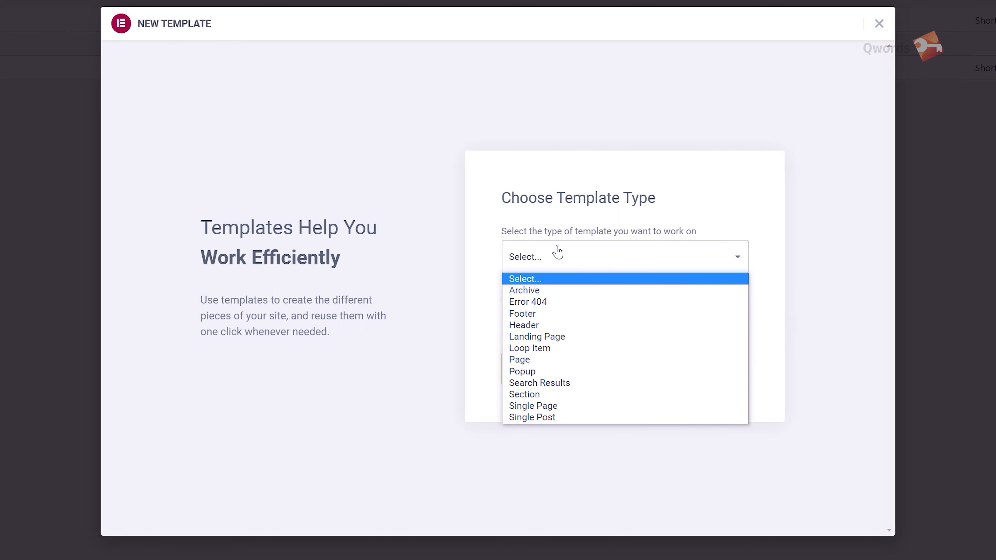
left_click(559, 418)
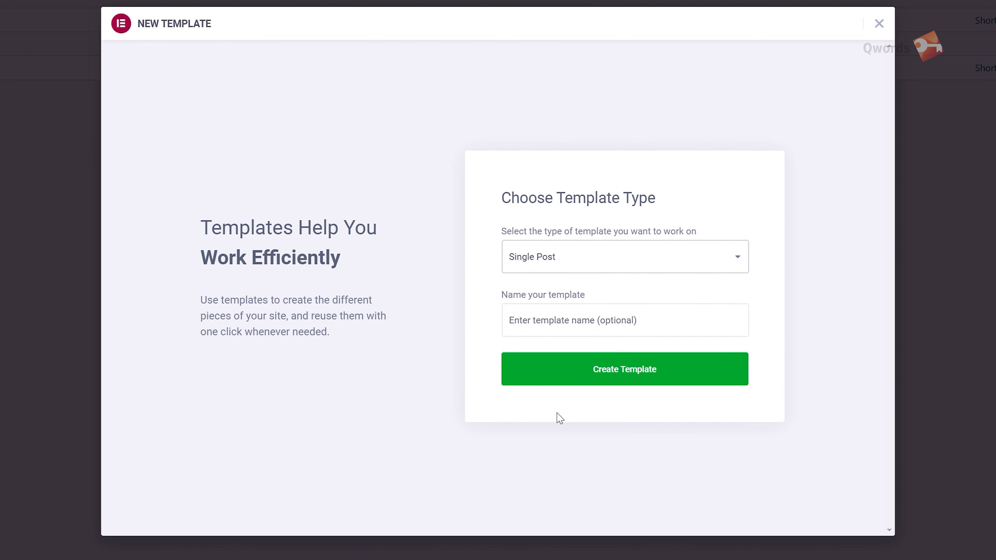
left_click(545, 322)
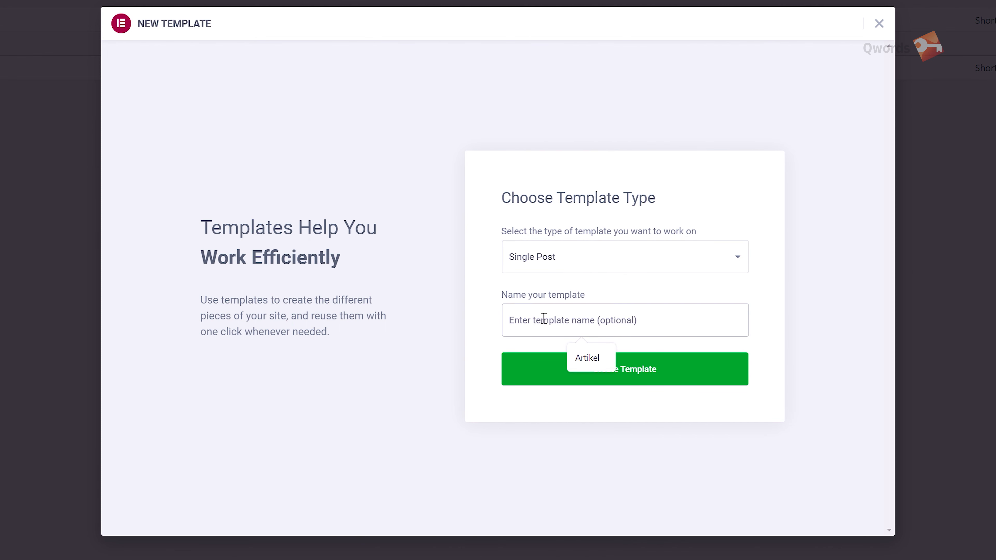
type("Arti")
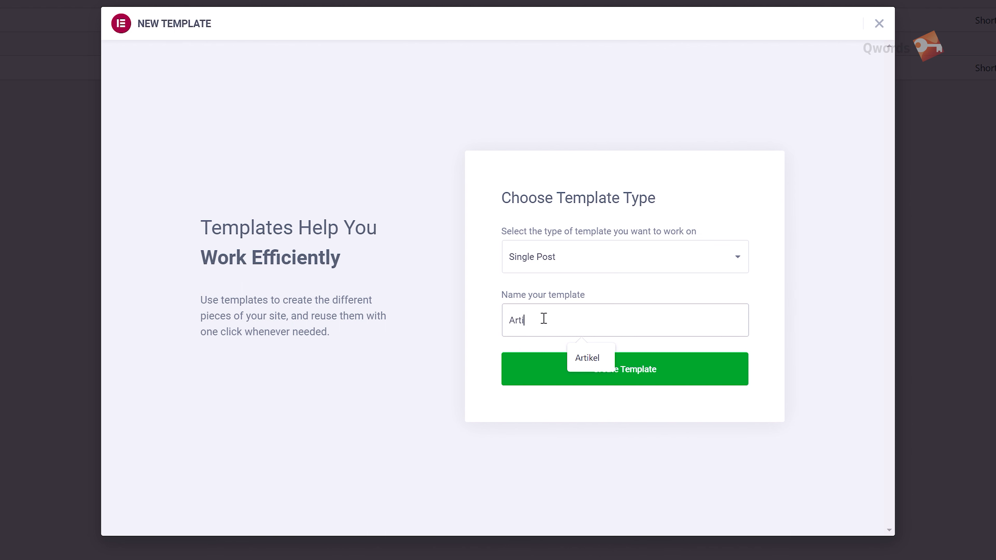
type("kel")
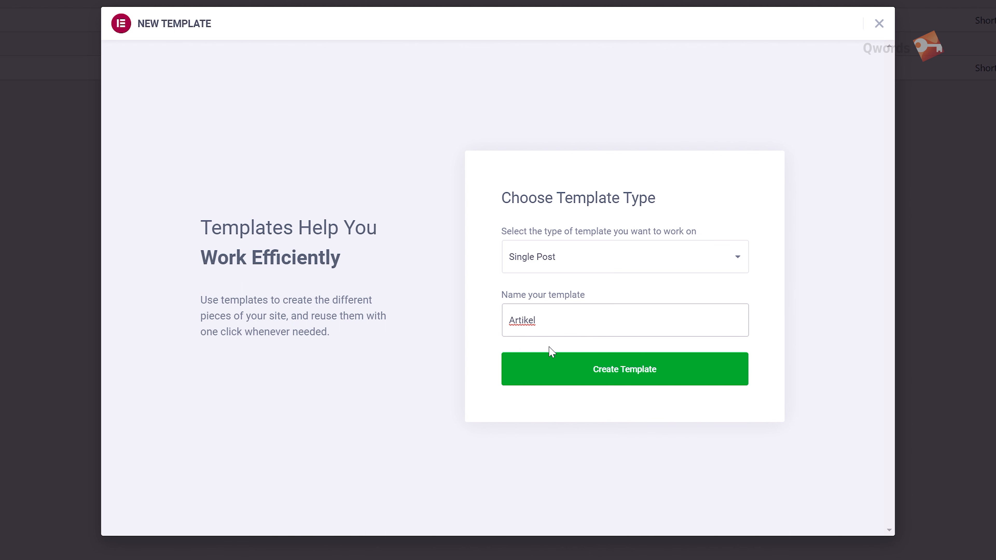
left_click(554, 368)
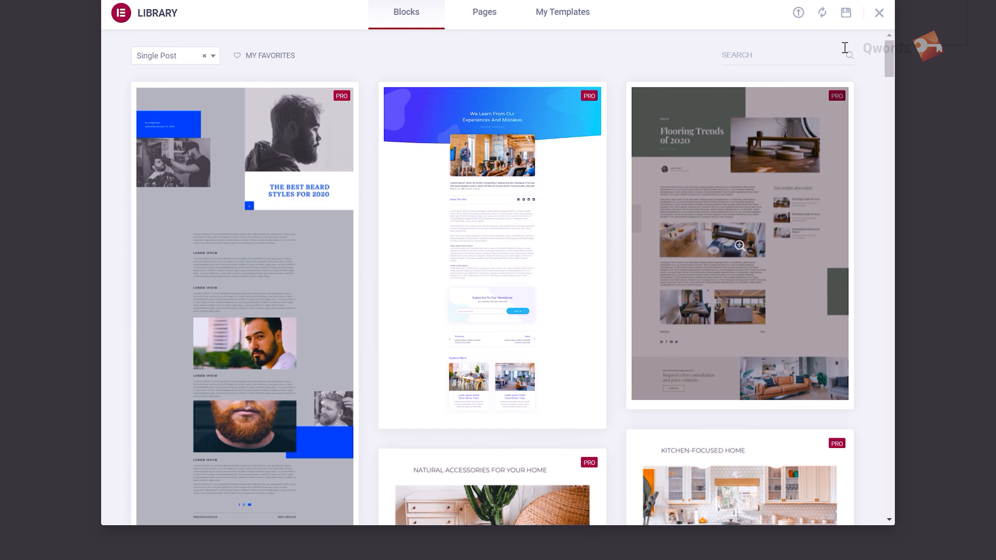
left_click(879, 13)
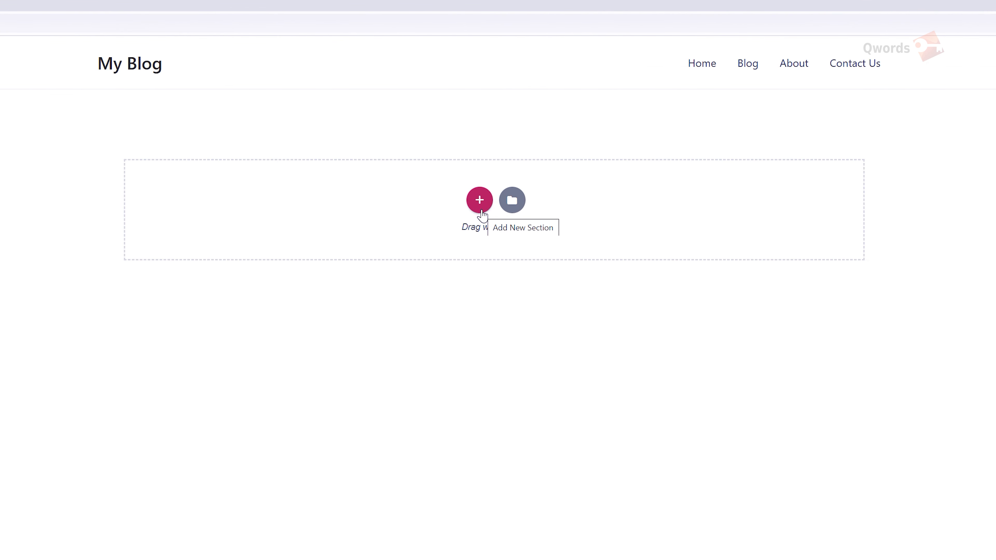
Step: Add a single-column section with Full Width content and place an Author Box widget in it
left_click(479, 201)
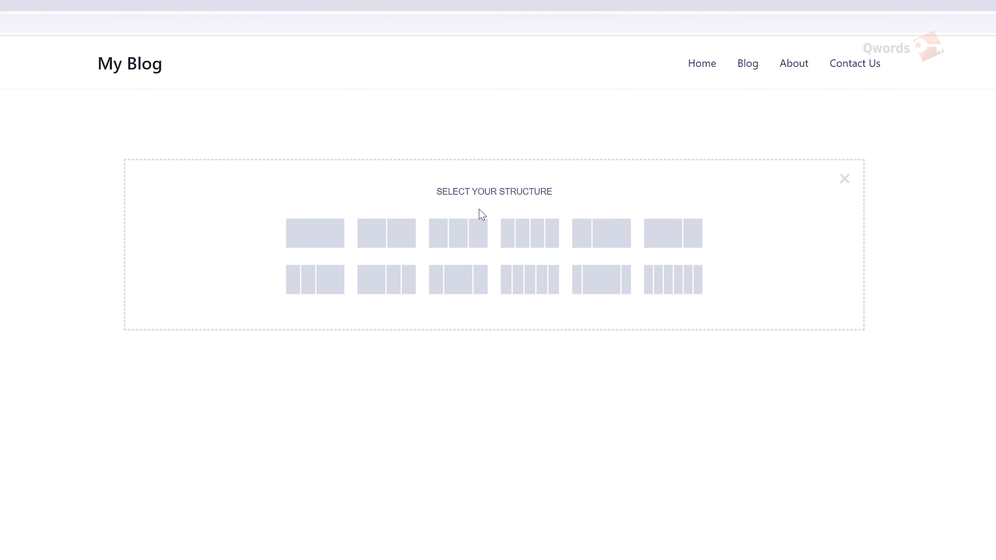
left_click(325, 238)
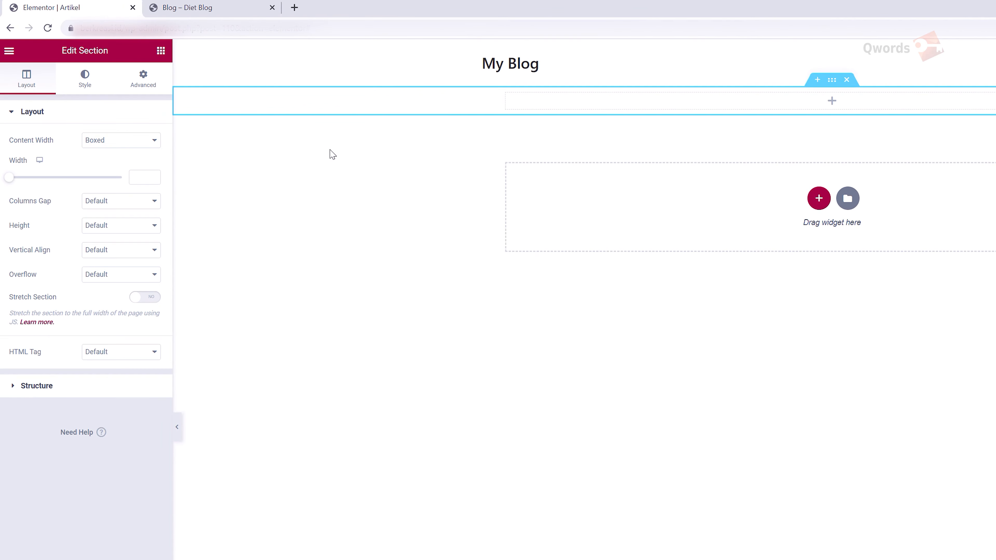
left_click(148, 146)
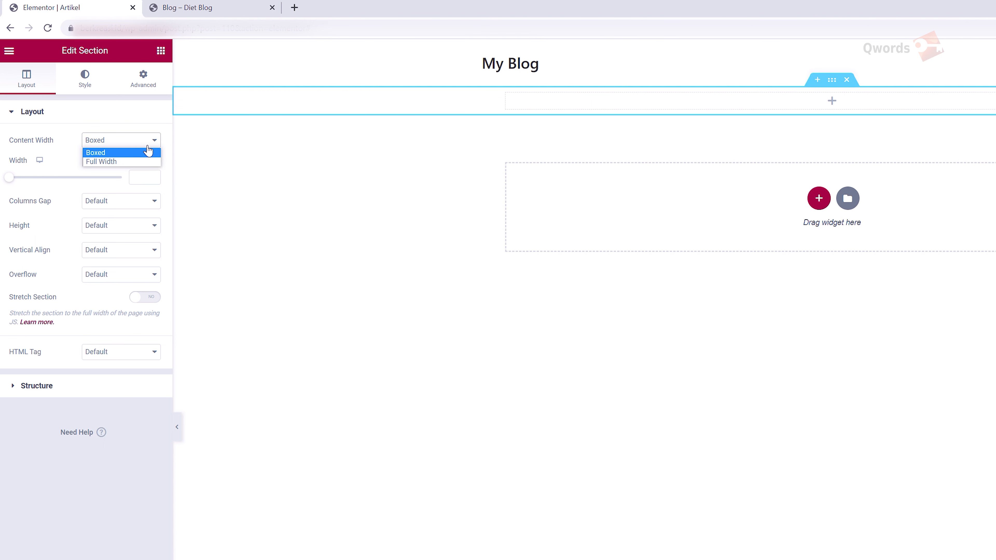
left_click(151, 162)
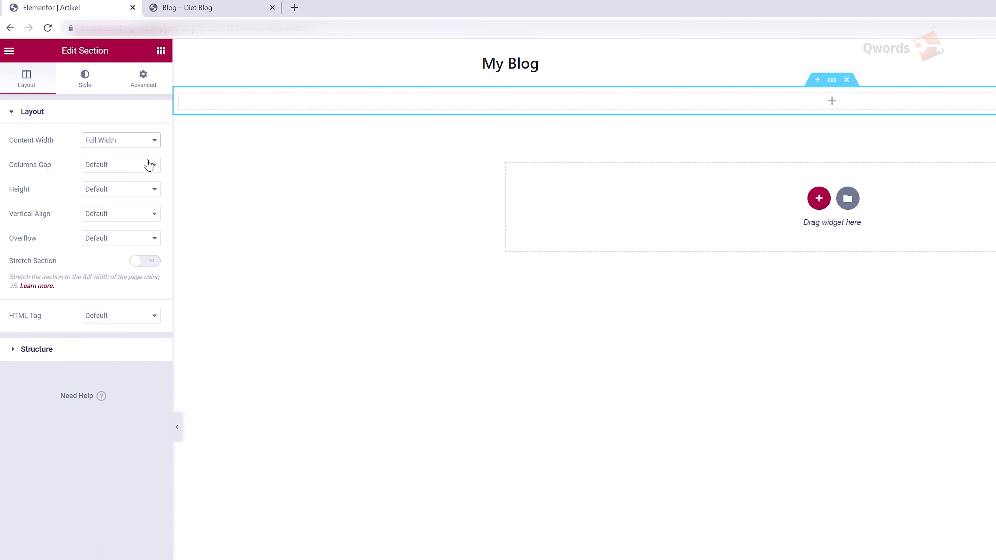
left_click(165, 56)
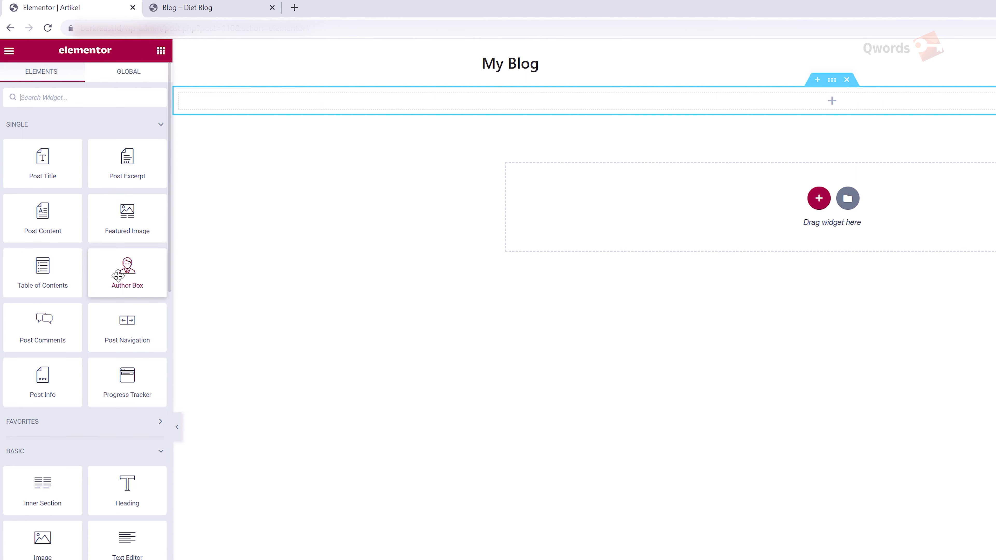
left_click_drag(127, 269, 682, 111)
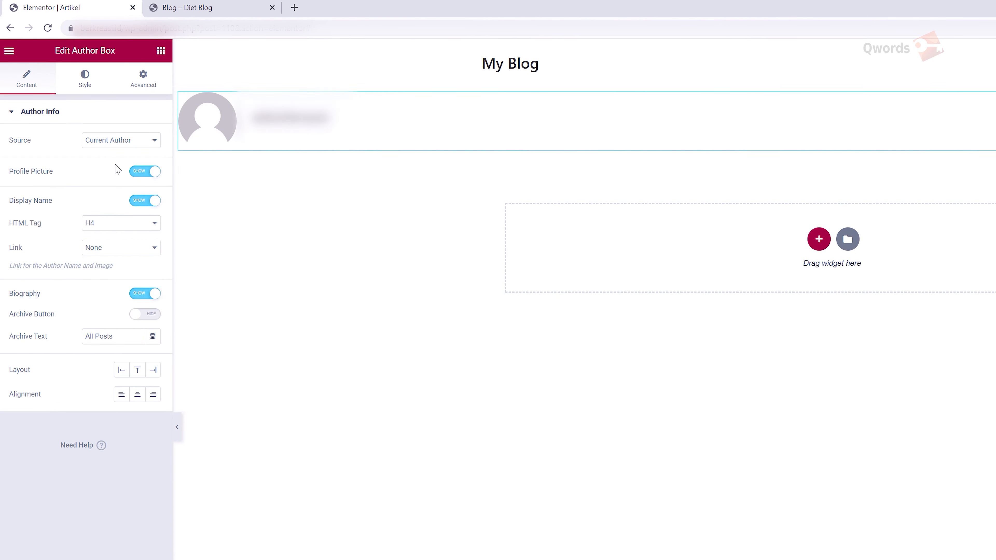
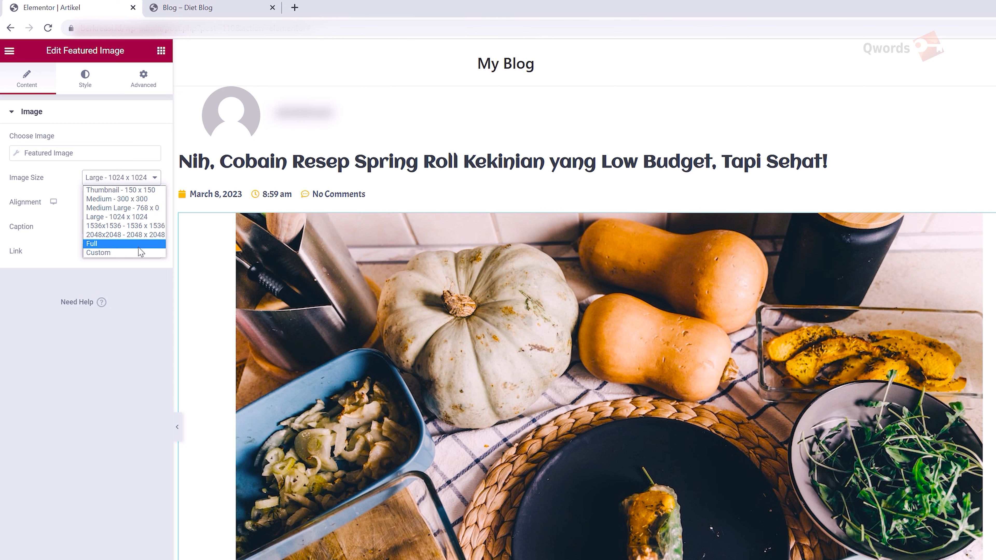
Step: Try the Custom image size on the featured image and set it back to Large - 1024 x 1024
left_click(141, 253)
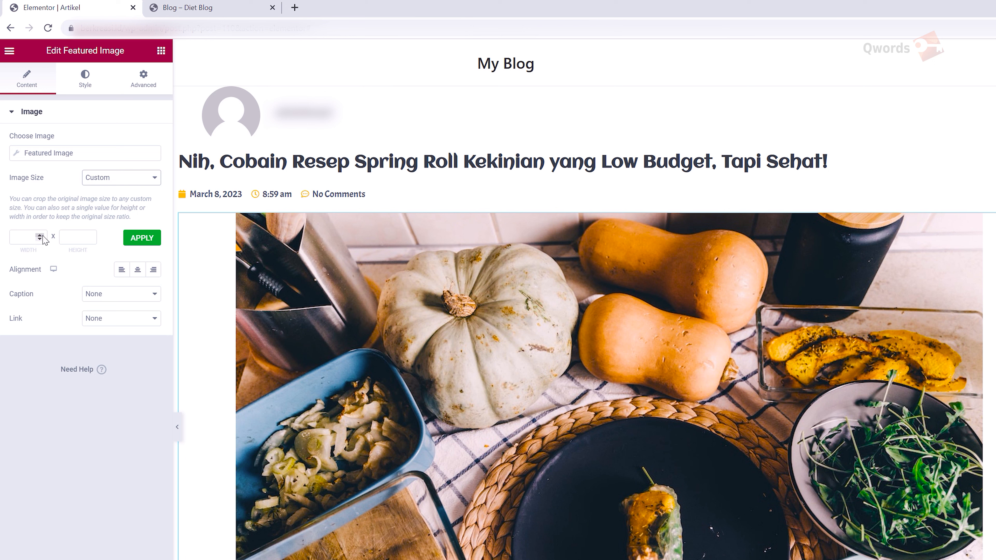
left_click(105, 181)
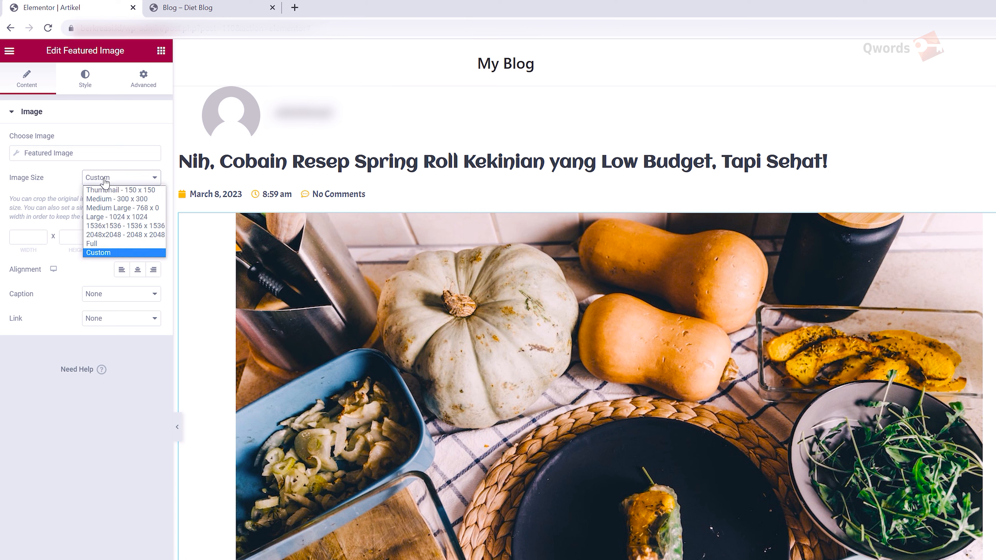
left_click(108, 217)
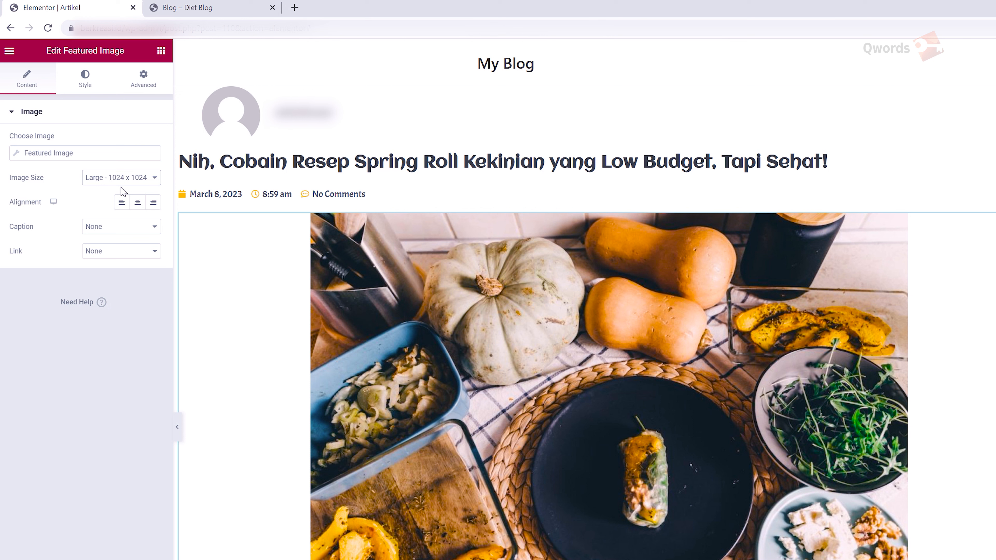
Step: Link the featured image to its media file and set its alignment to center
left_click(112, 254)
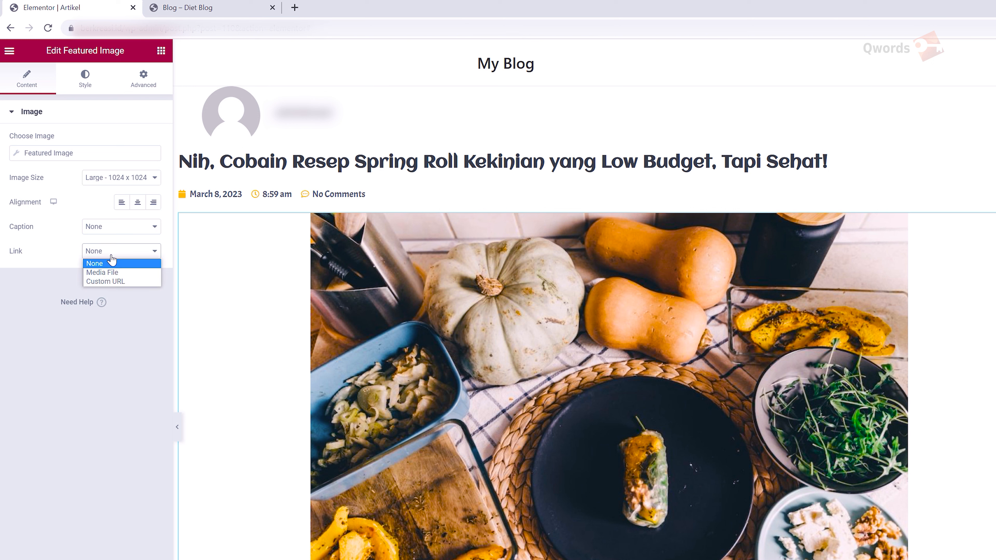
left_click(113, 274)
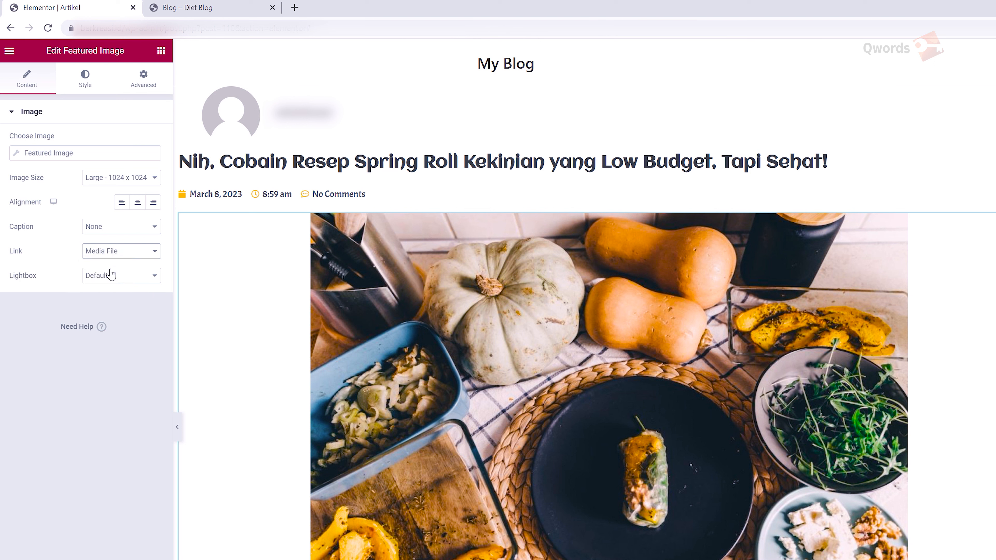
left_click(137, 203)
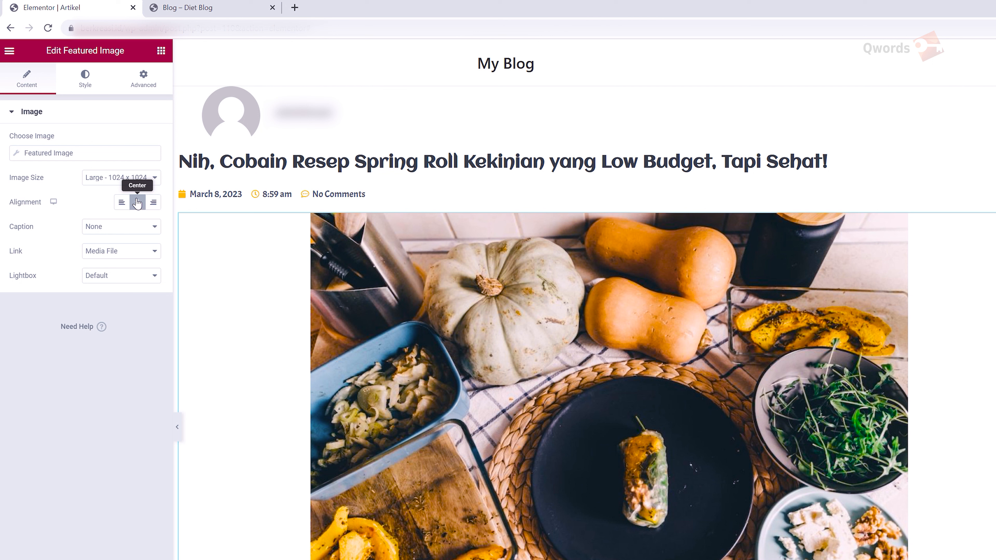
Step: Round the featured image's corners with a border radius of 5 px
left_click(89, 91)
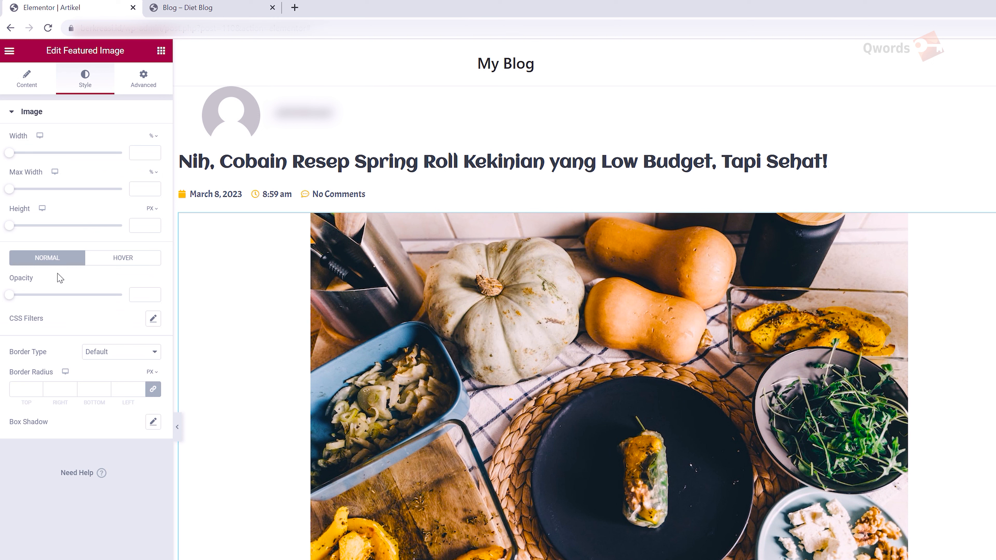
left_click(29, 386)
type("5")
Step: Add a Post Content widget below the featured image and justify its text
left_click(161, 51)
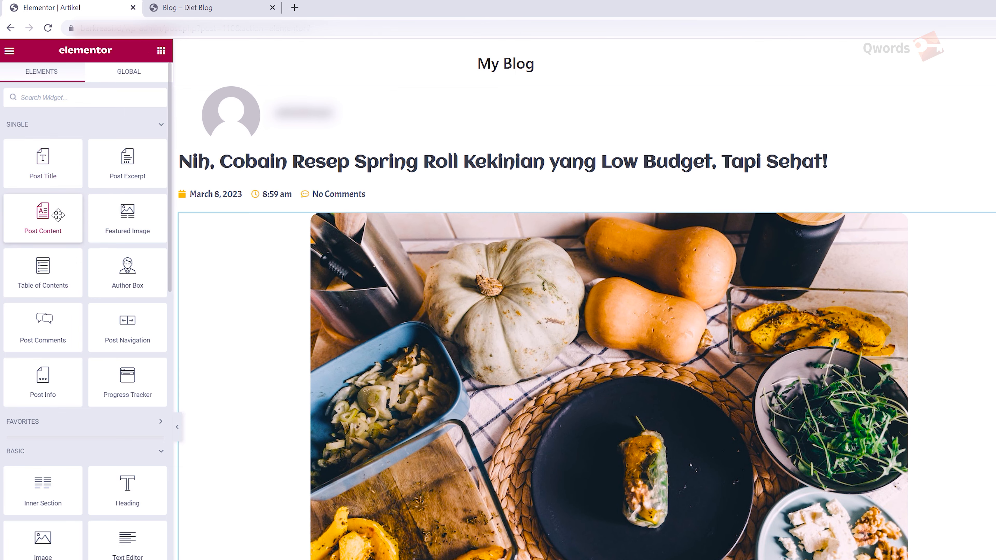
left_click_drag(58, 215, 333, 358)
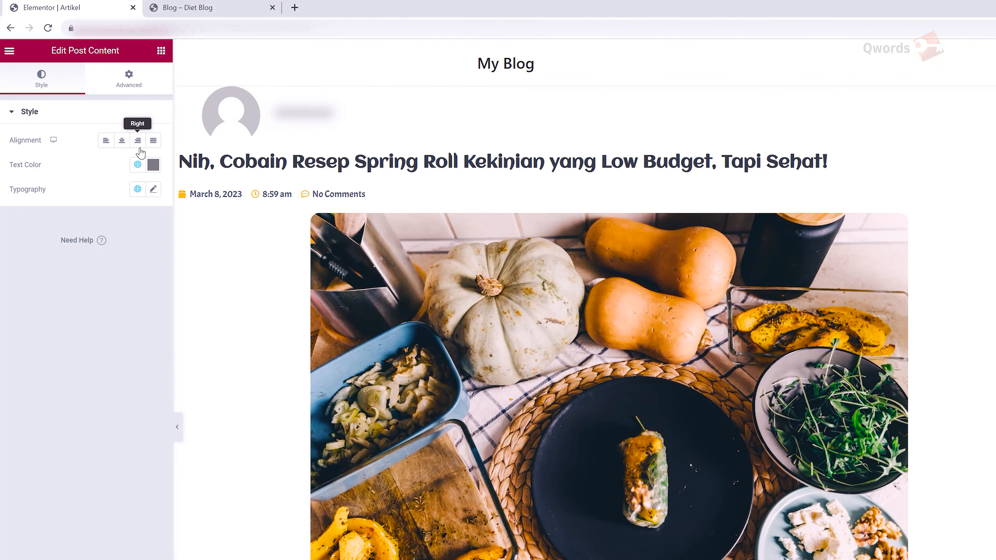
left_click(153, 141)
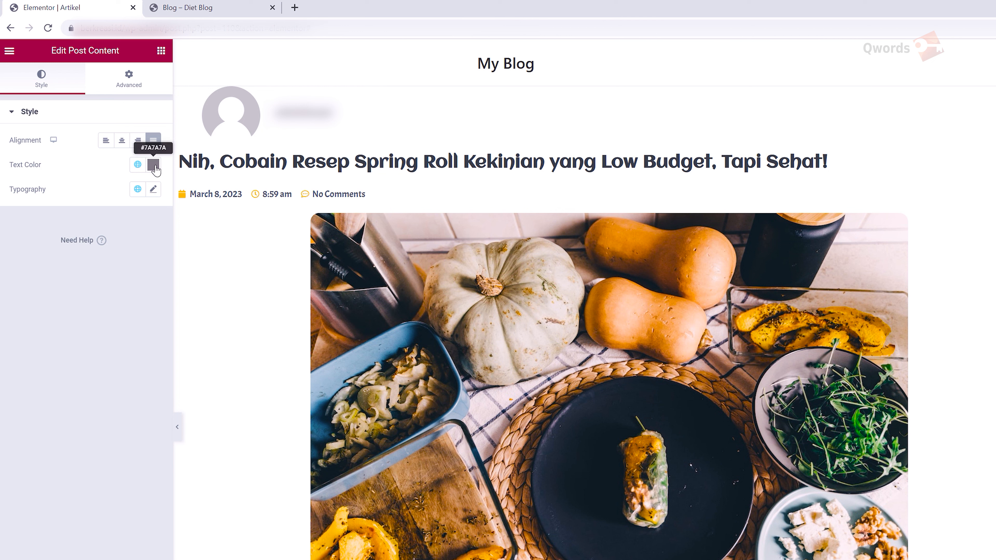
Step: Style the post content with text color #241F1F and the Acme font family
left_click(154, 167)
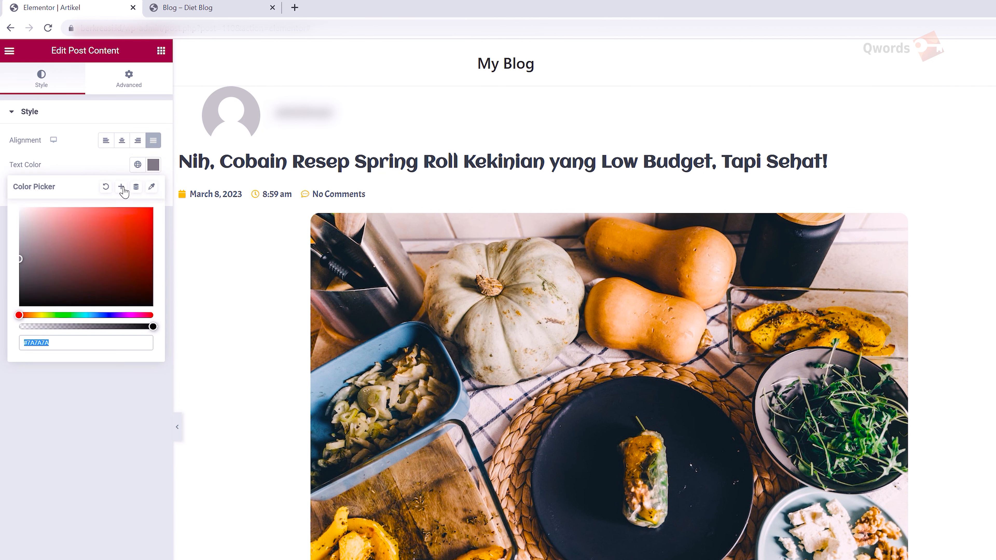
left_click_drag(20, 256, 37, 293)
left_click(157, 168)
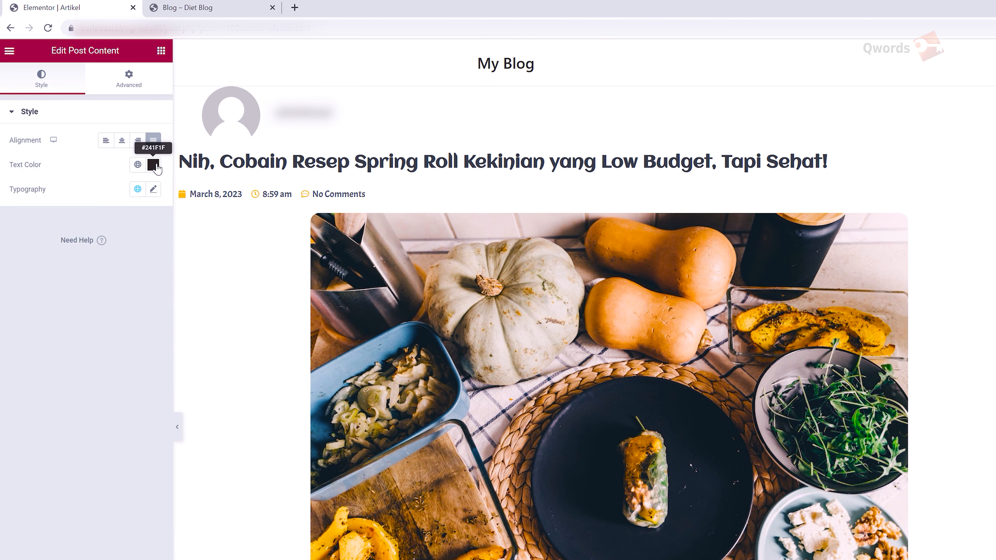
left_click(153, 189)
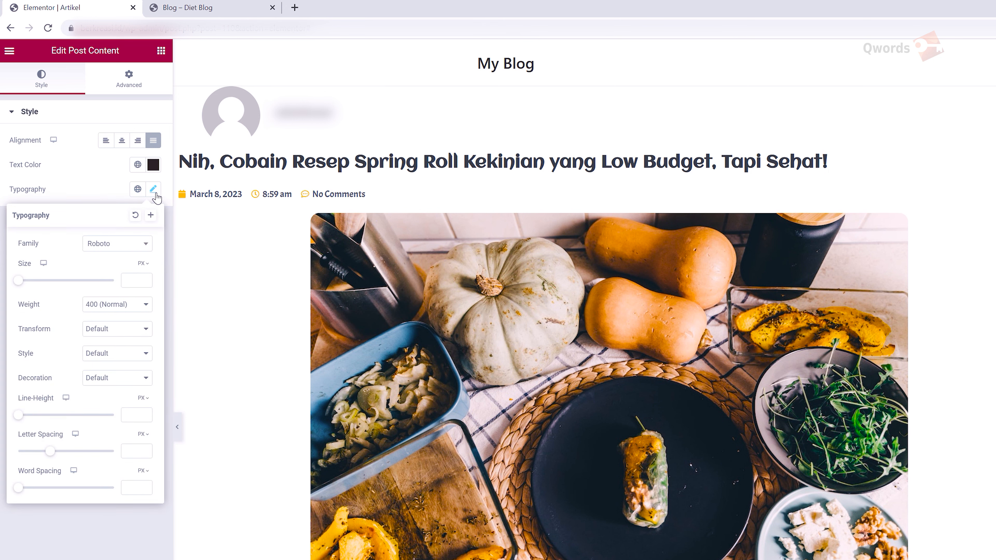
left_click(146, 243)
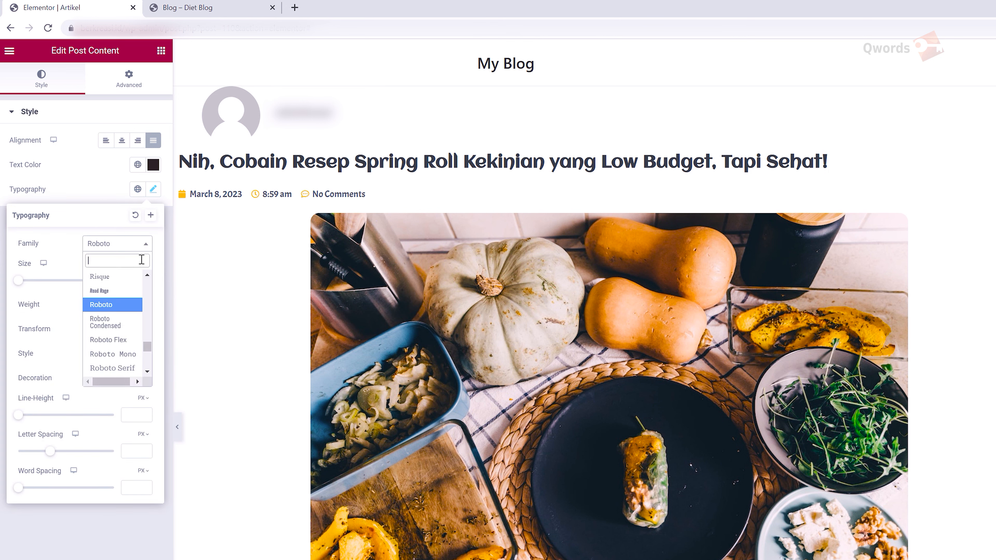
type("acme")
left_click(132, 292)
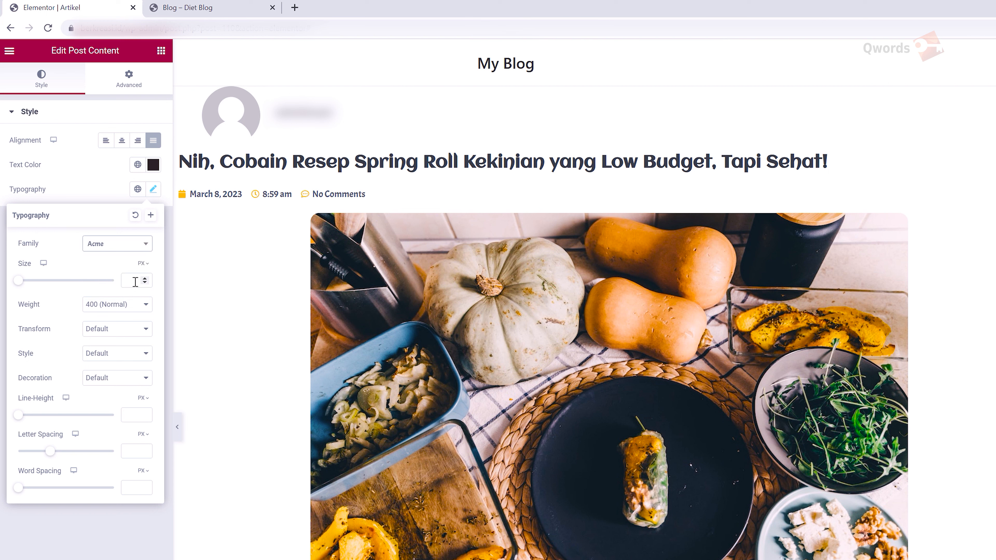
left_click(153, 190)
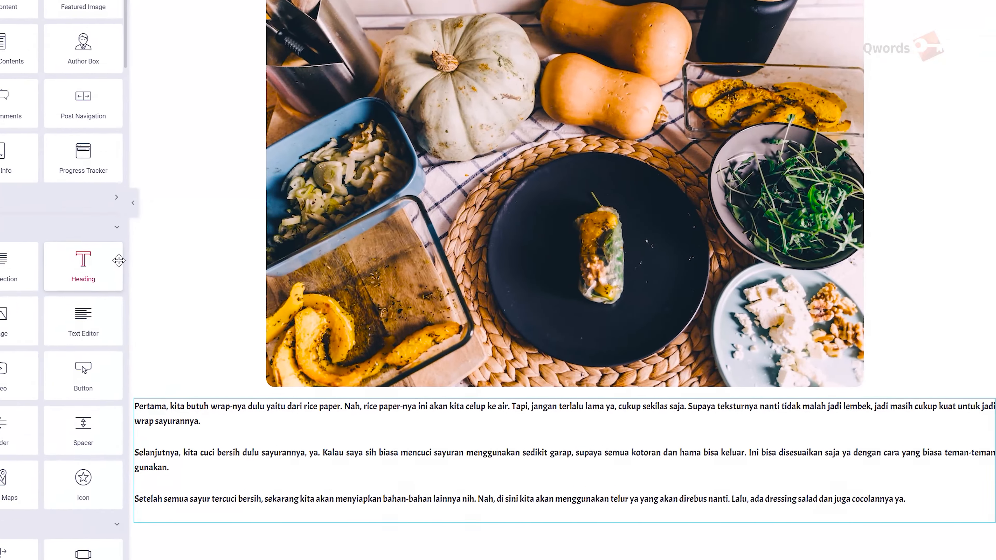
Step: Add a left-aligned Heading widget reading "Artikel Terkait" in the column to the right of the article
left_click_drag(163, 238, 779, 258)
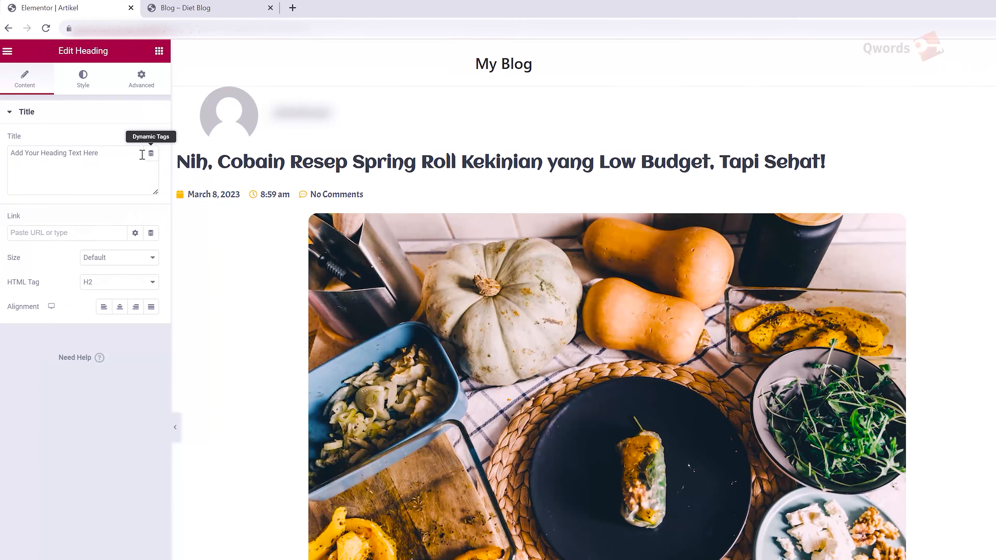
left_click_drag(141, 155, 11, 155)
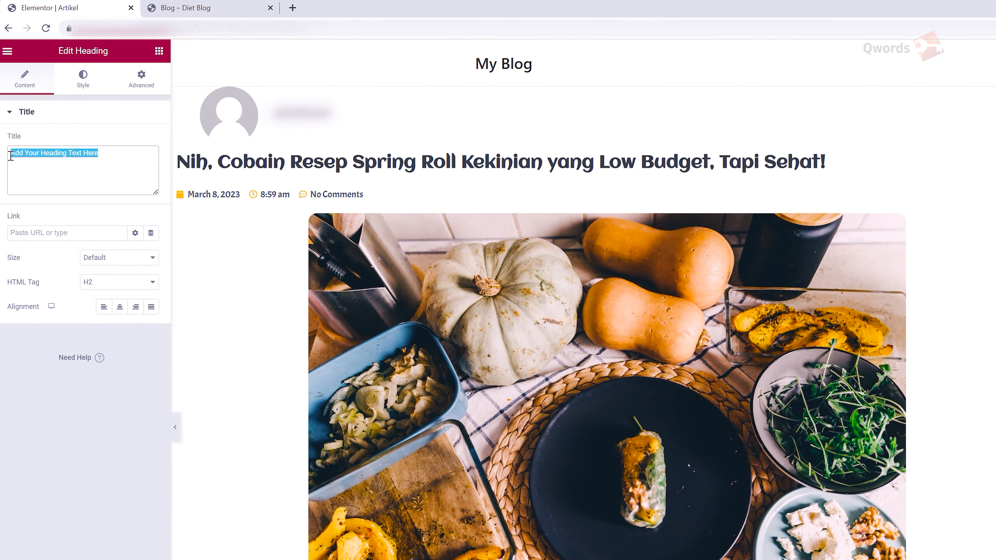
key("BackSpace")
type("Arti")
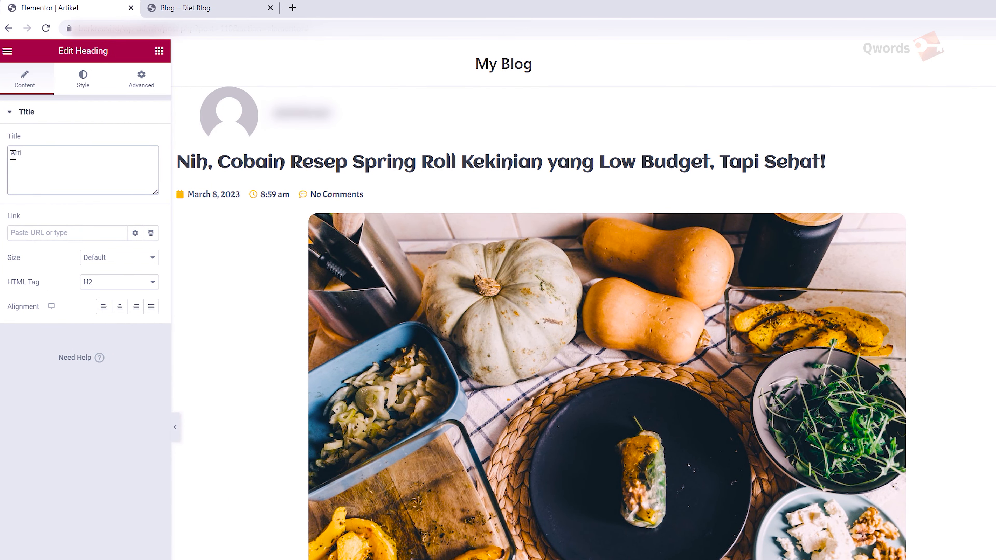
type("kel Terkait")
left_click(104, 307)
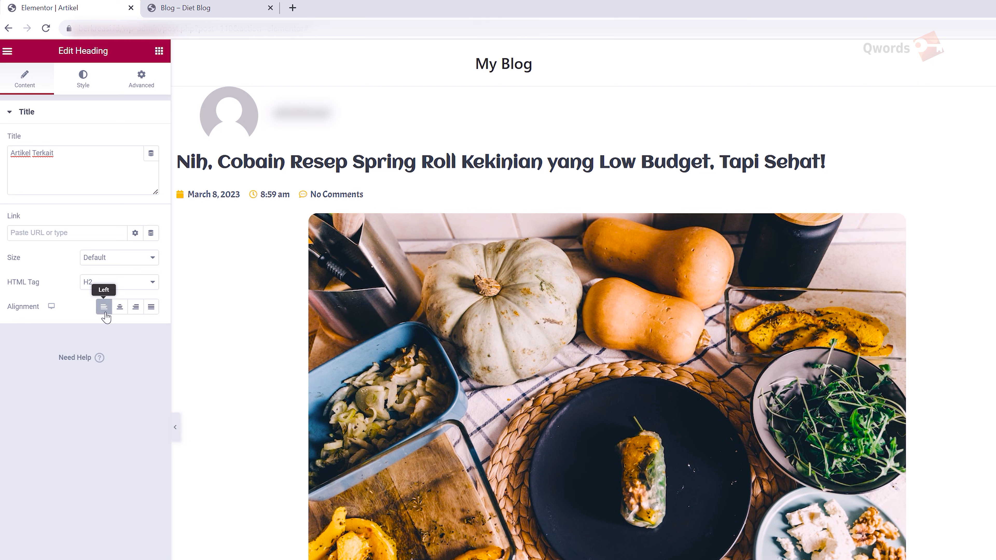
Step: Set the text color of the "Artikel Terkait" heading to #CF7E33
left_click(104, 88)
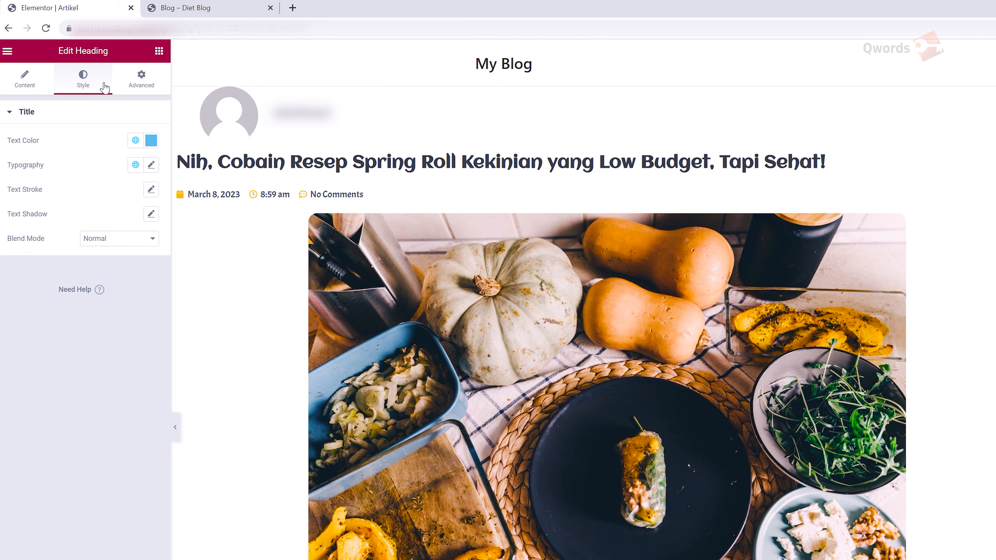
left_click(152, 144)
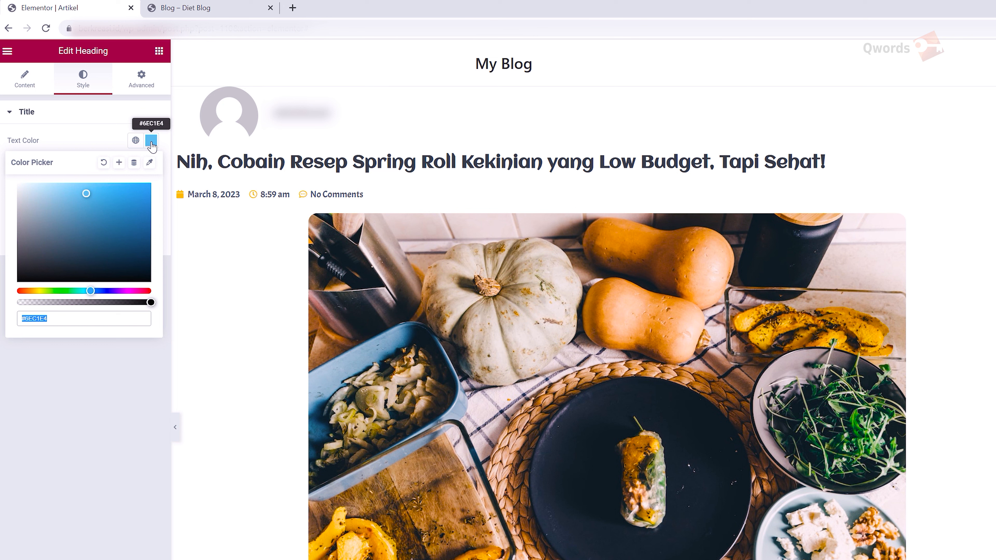
left_click_drag(90, 318, 28, 316)
type("cf7e")
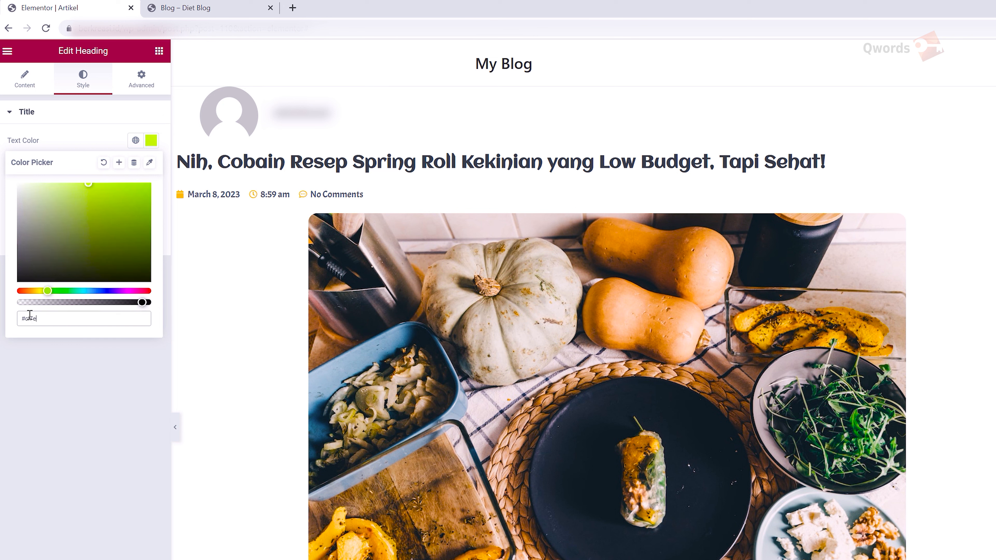
type("33")
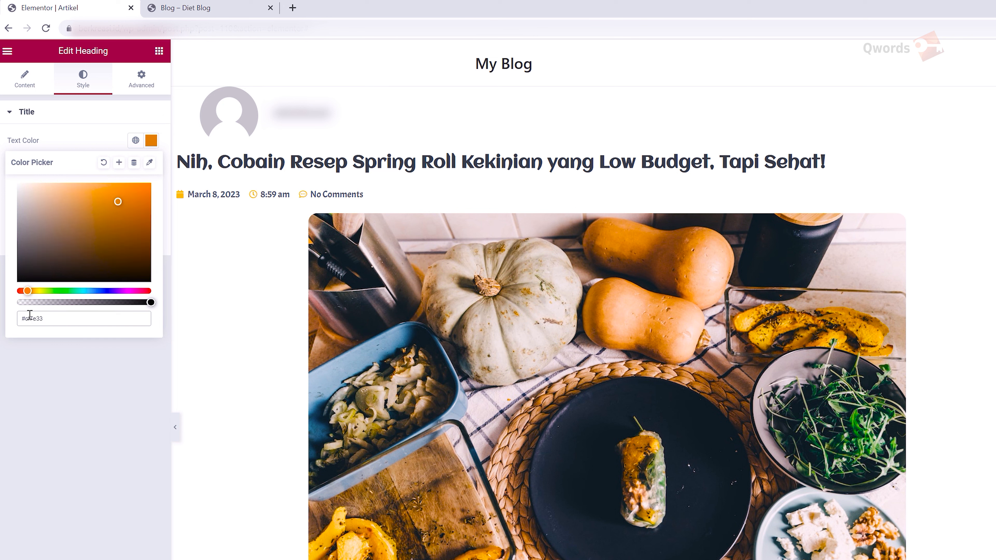
left_click(157, 145)
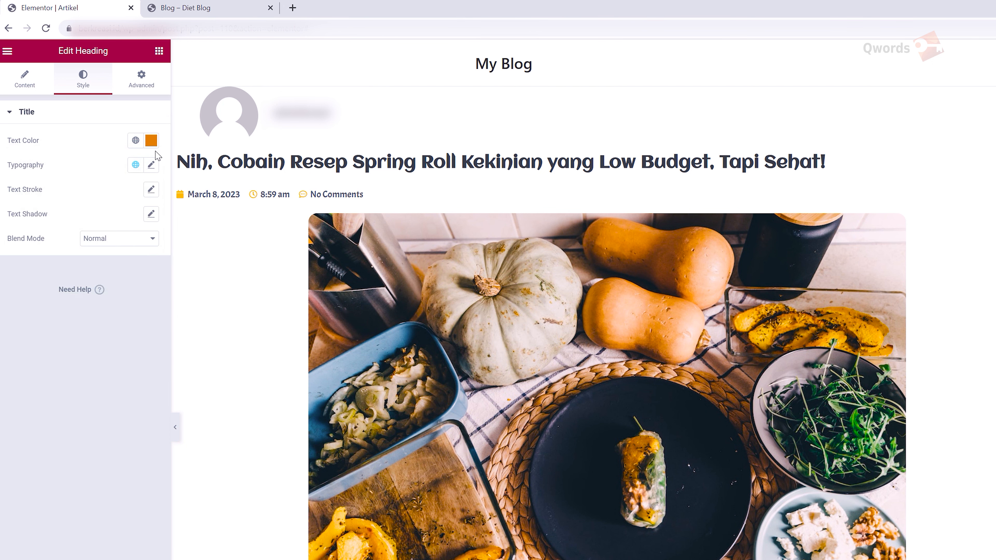
Step: Set the "Artikel Terkait" heading's typography to the Aclonica font at 30 px
left_click(152, 165)
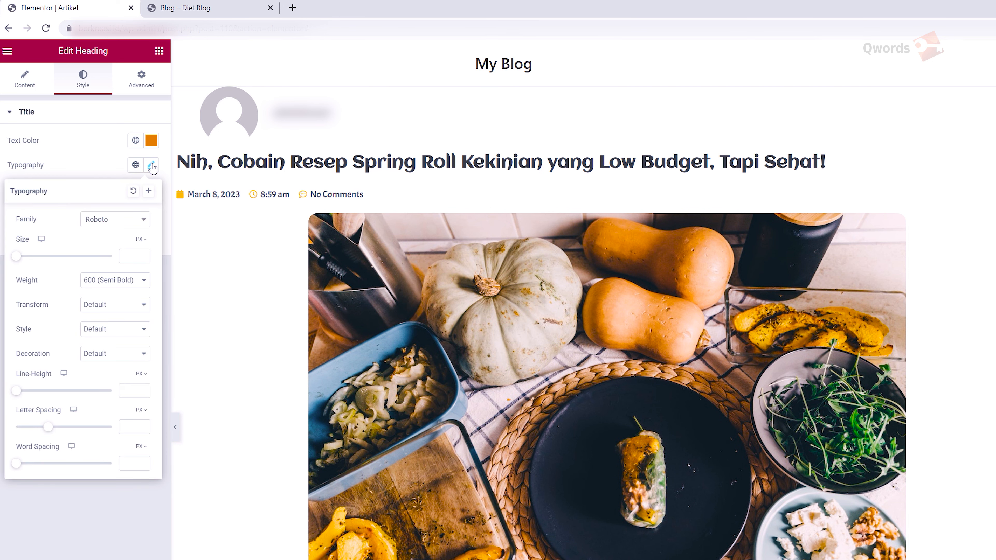
left_click(134, 220)
type("aclonica")
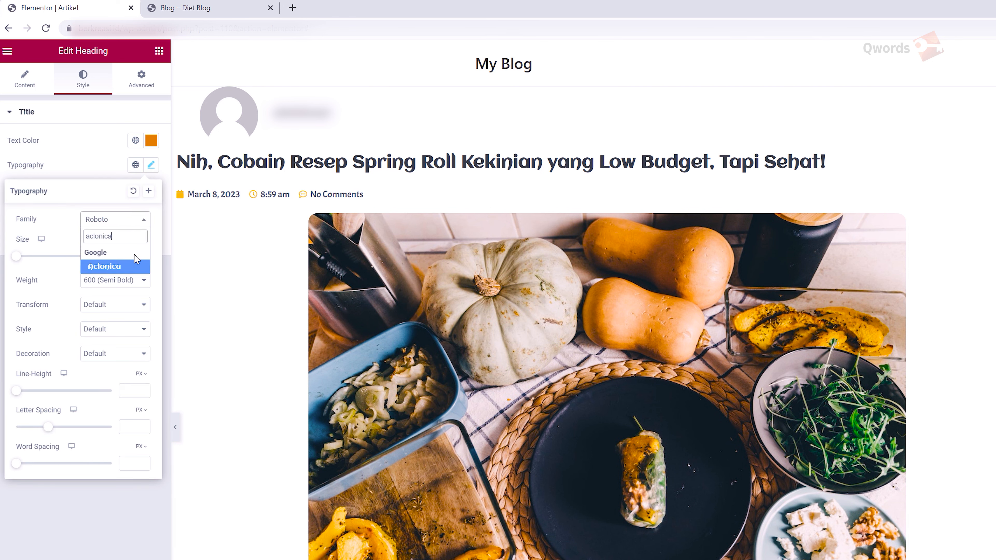
left_click(134, 268)
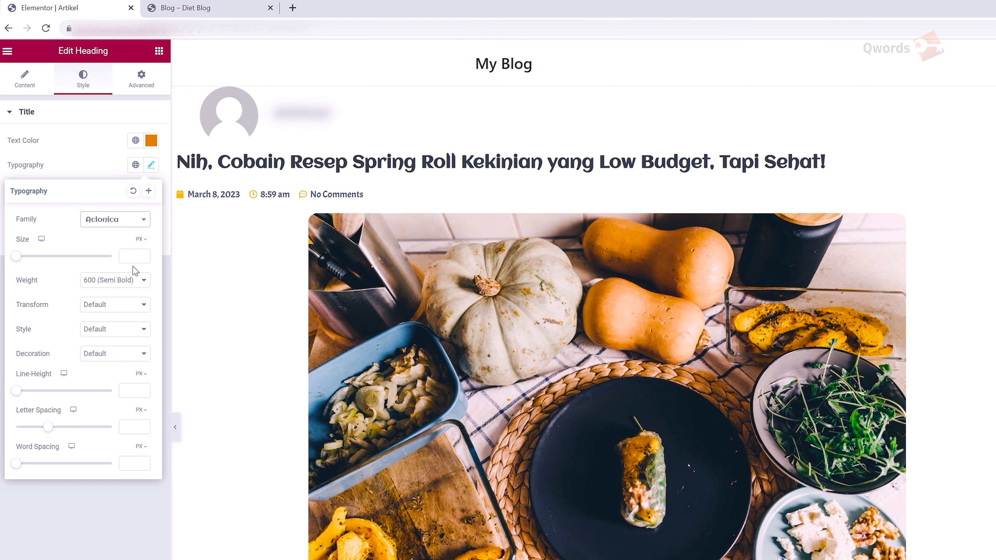
left_click(134, 260)
type("30")
left_click(152, 167)
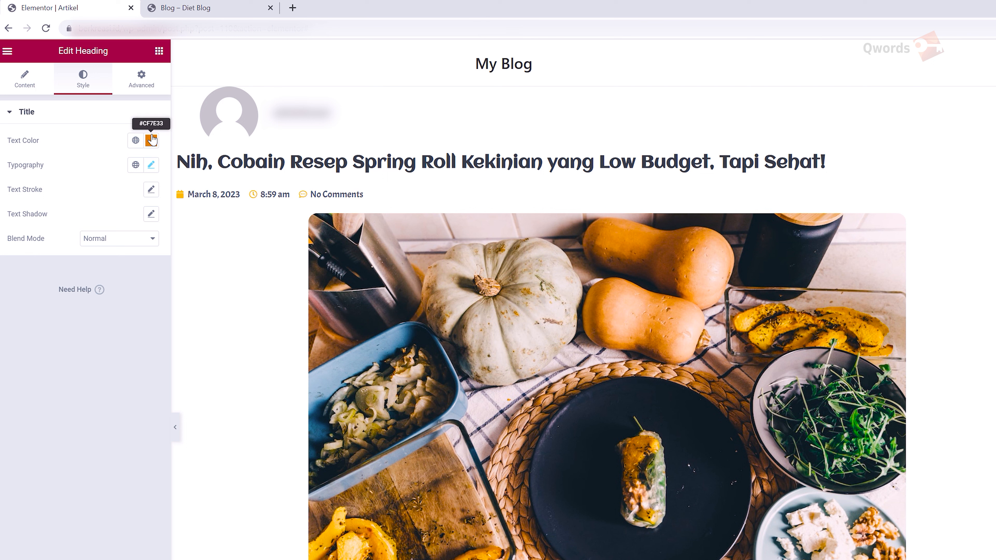
Step: Place a Posts widget directly under the "Artikel Terkait" heading
left_click(158, 52)
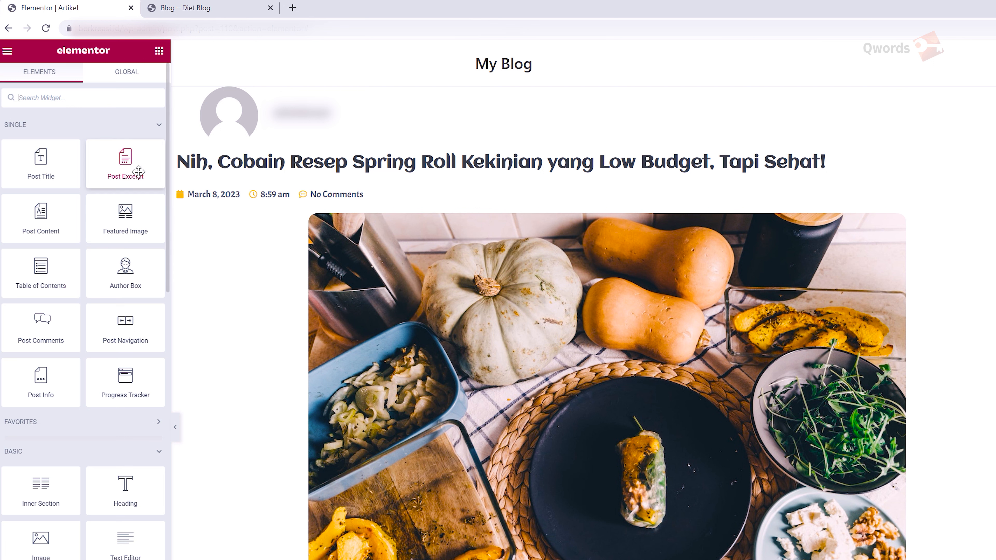
left_click_drag(167, 291, 164, 339)
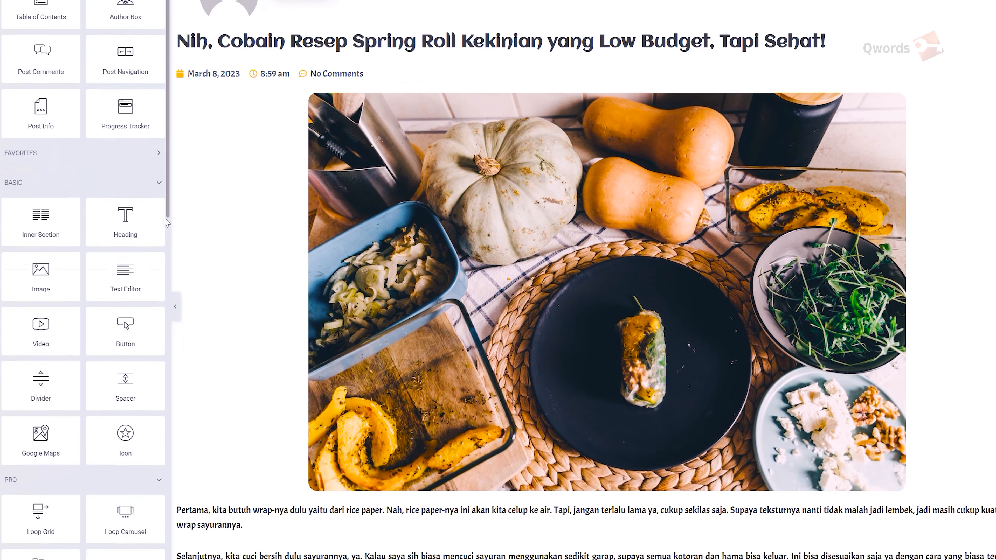
left_click_drag(164, 218, 161, 270)
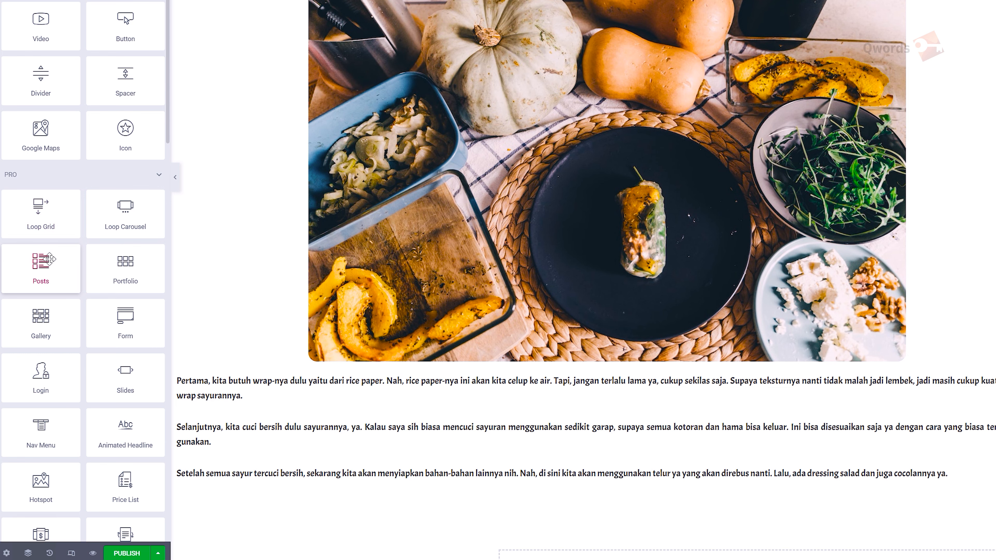
left_click_drag(49, 259, 887, 13)
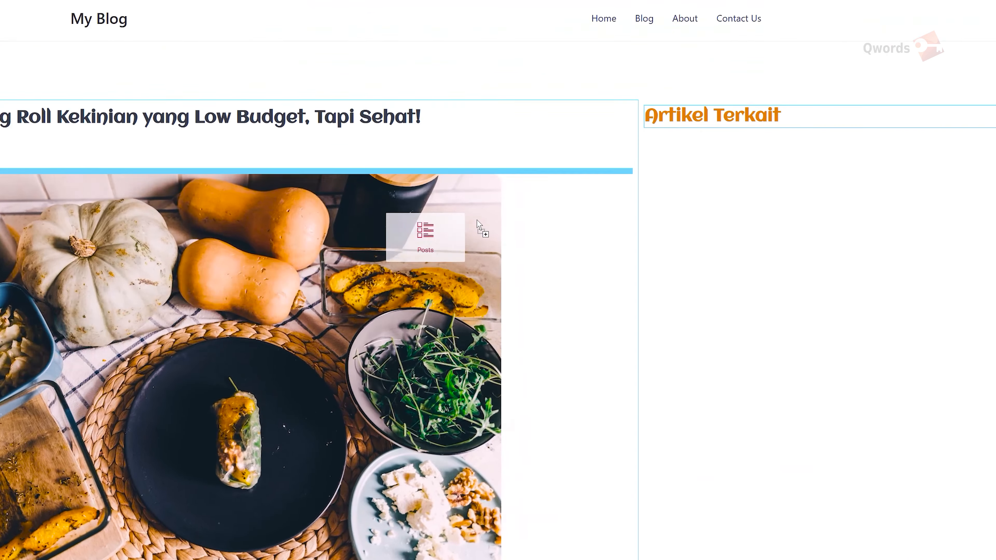
left_click_drag(478, 225, 734, 124)
left_click_drag(645, 168, 645, 168)
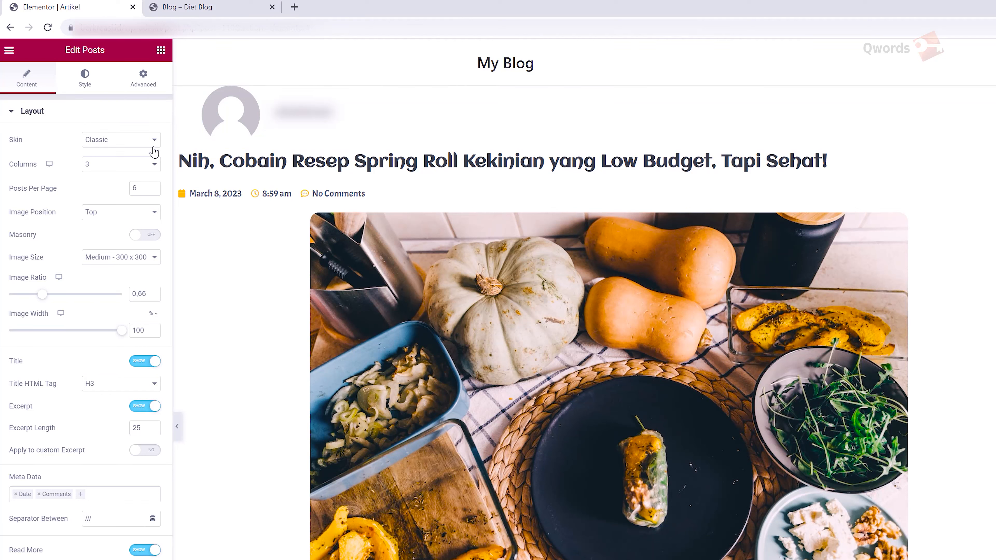
Step: Lay out the related posts in 1 column with image position None and the excerpt hidden
left_click(152, 167)
left_click(154, 178)
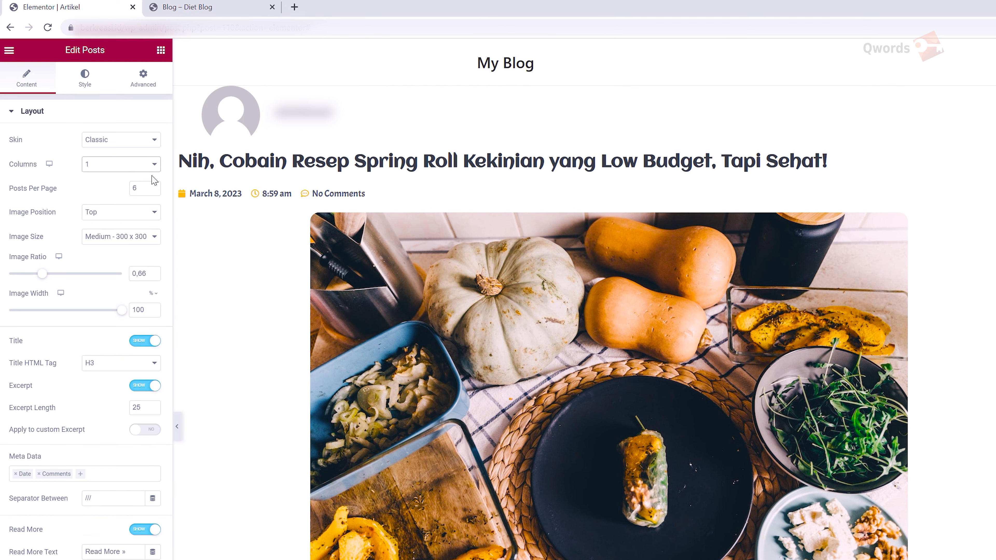
left_click(152, 213)
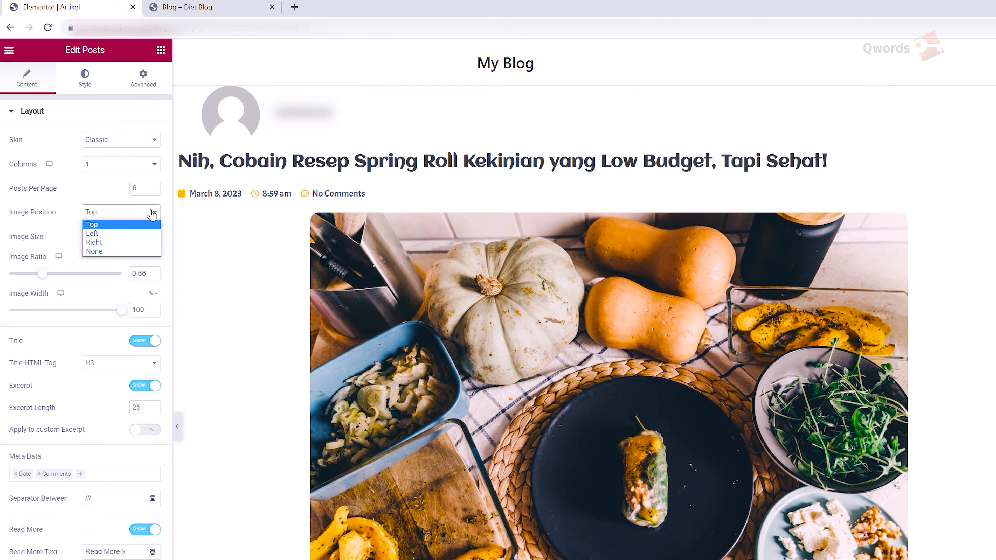
left_click(151, 253)
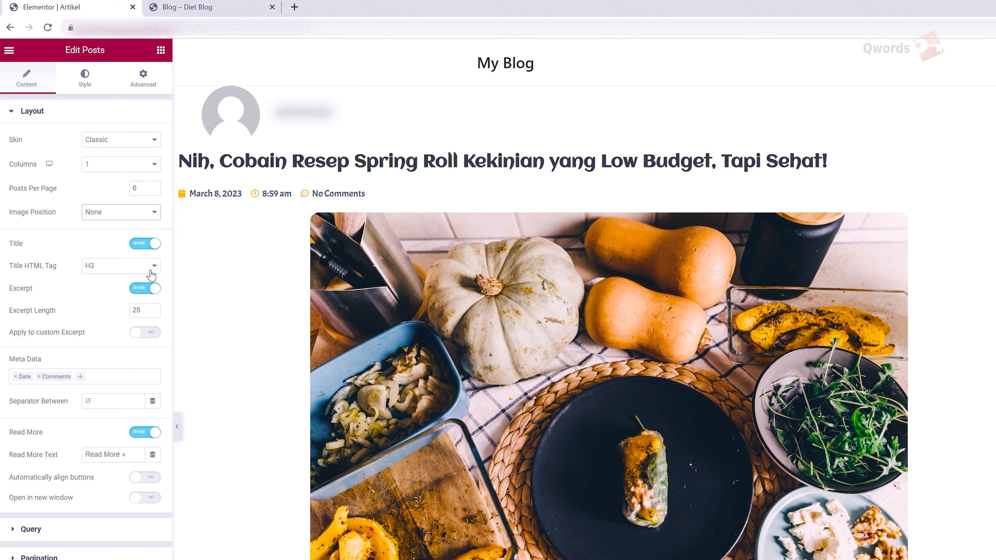
left_click(153, 288)
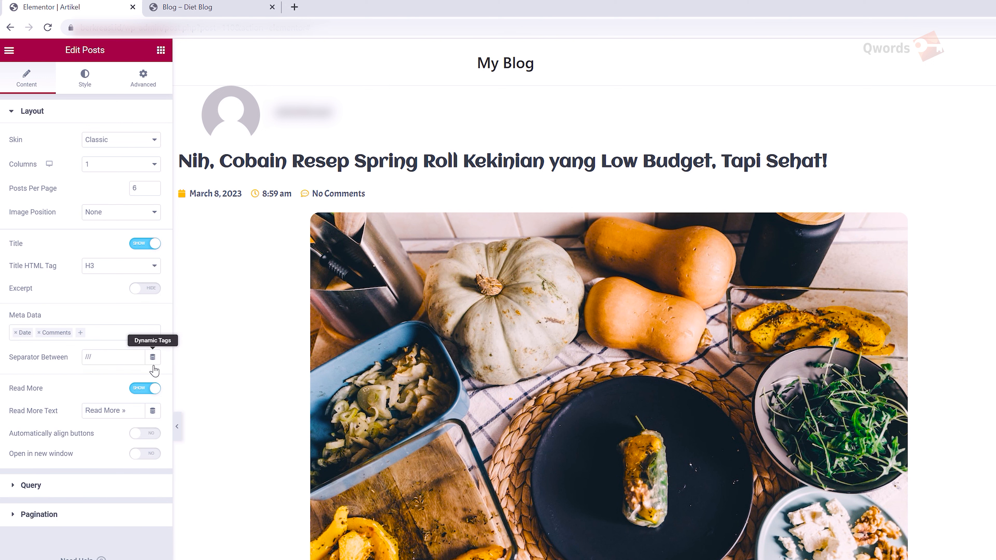
Step: Hide the Read More link and remove Date and Comments from the related posts' meta data
left_click(152, 389)
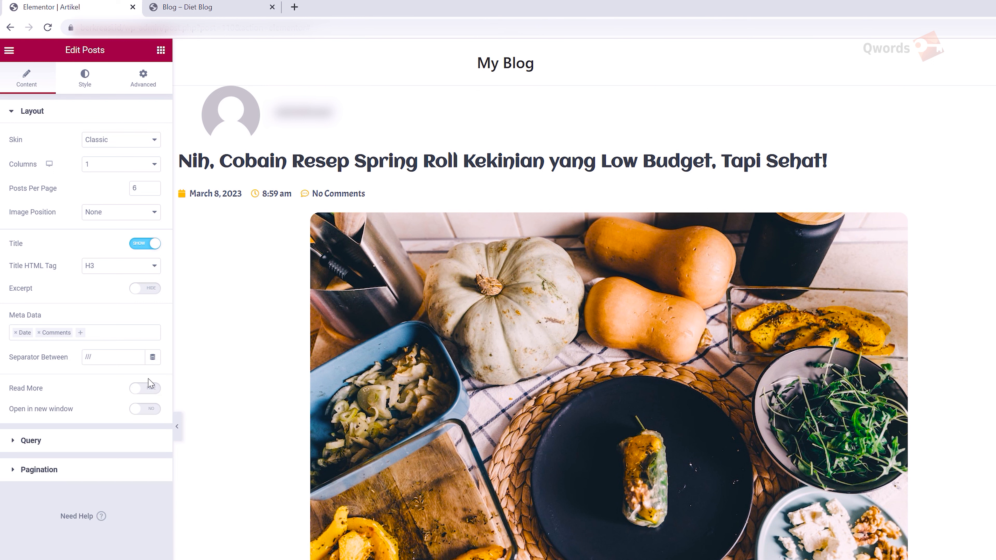
left_click(123, 333)
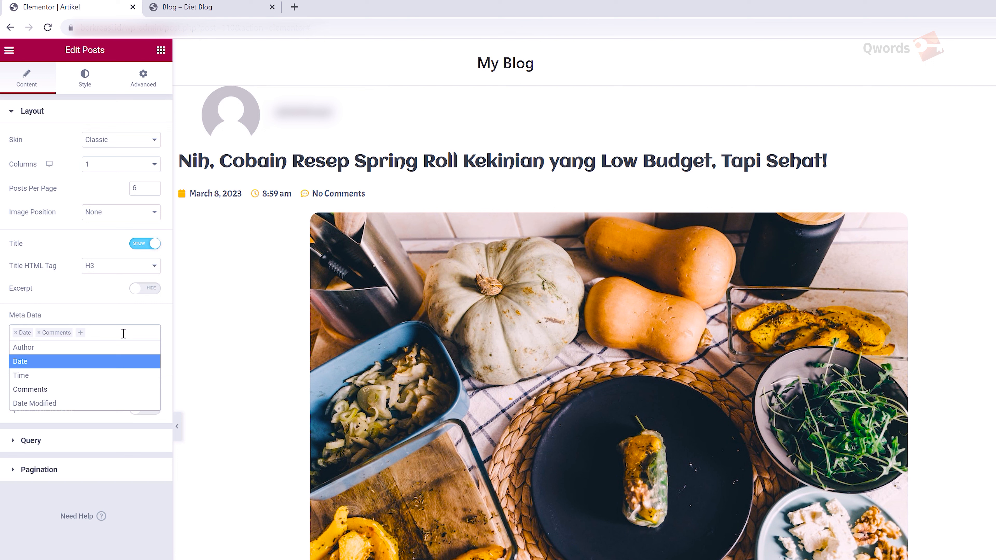
left_click(39, 333)
left_click(16, 333)
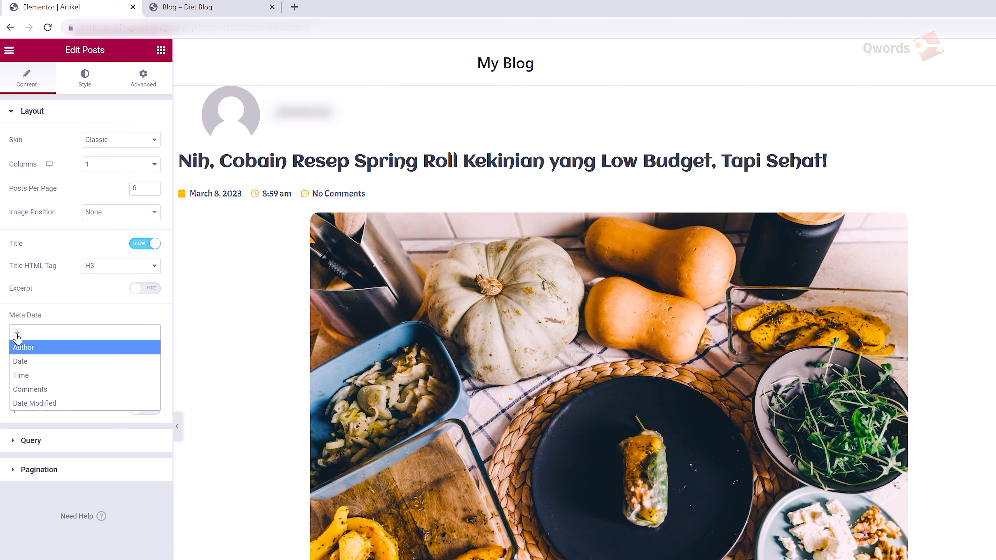
left_click(56, 320)
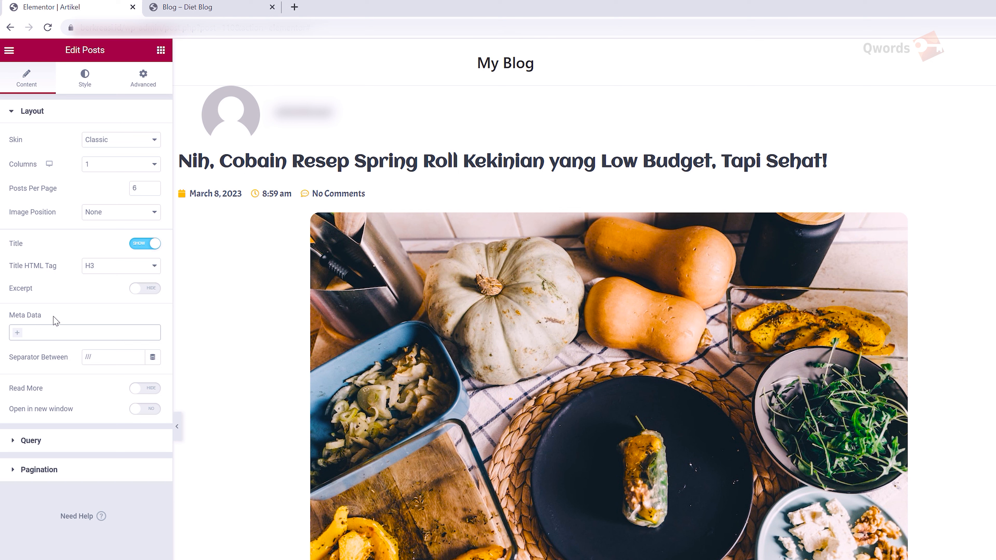
Step: Set the query source of the Posts widget to Related
left_click(54, 440)
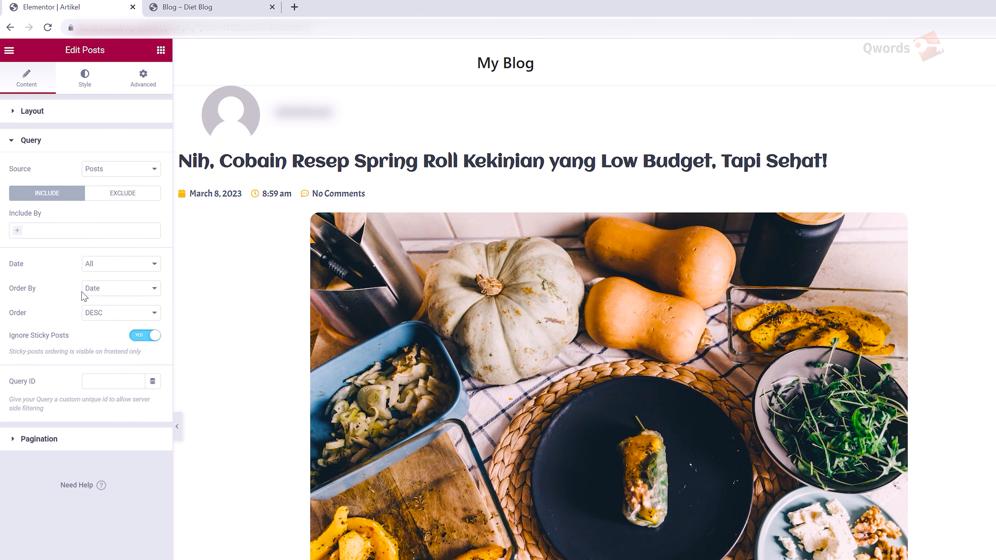
left_click(137, 179)
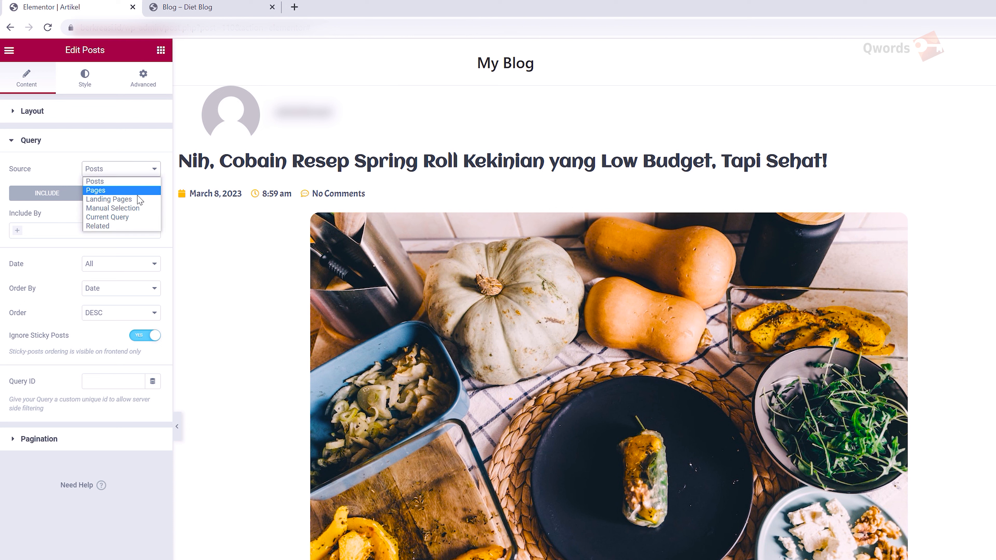
left_click(137, 223)
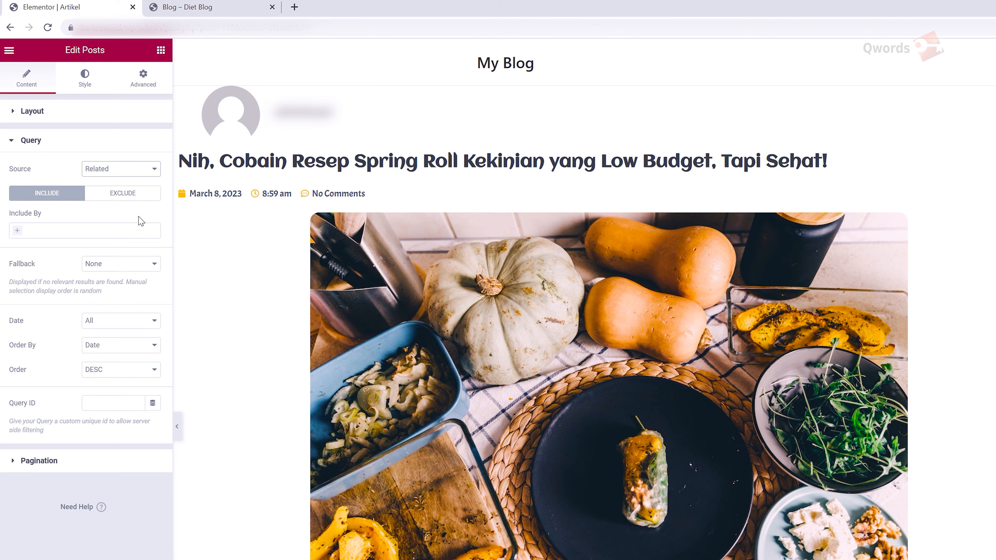
Step: Set the related posts' columns gap and rows gap to 14 each and align them left
left_click(104, 83)
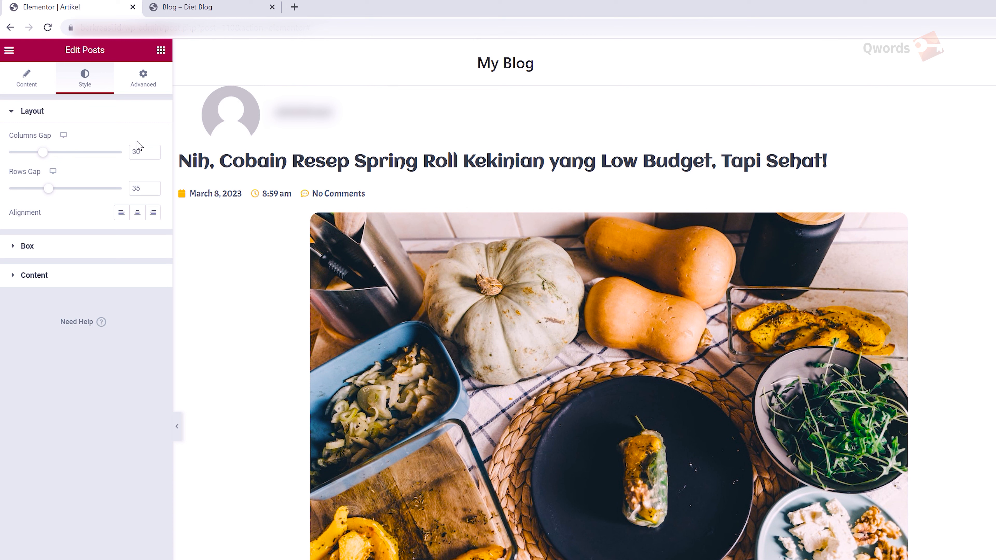
double_click(138, 151)
type("14")
left_click(145, 188)
left_click_drag(143, 188, 125, 190)
type("14")
left_click(121, 213)
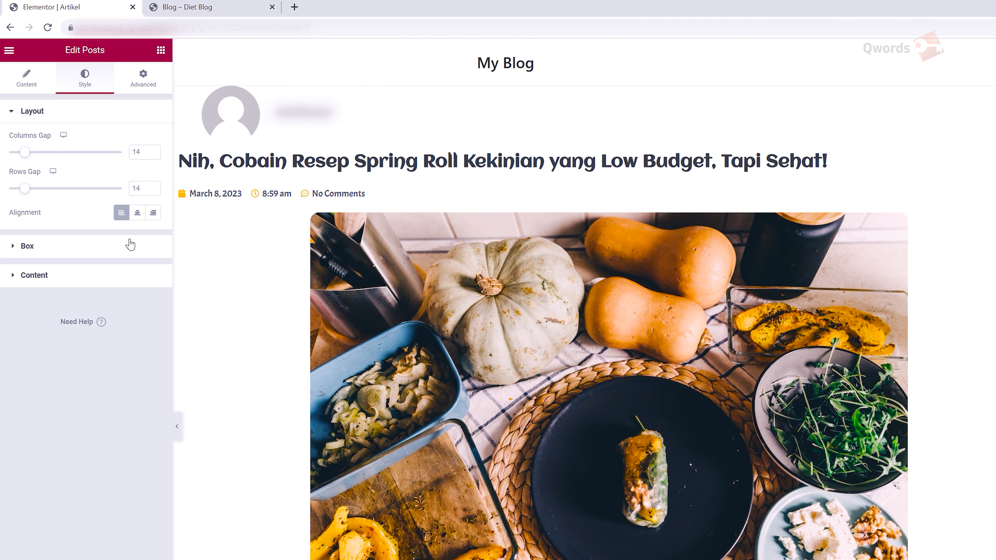
Step: Set the related post titles' typography to the Acme font at 15 px
left_click(122, 279)
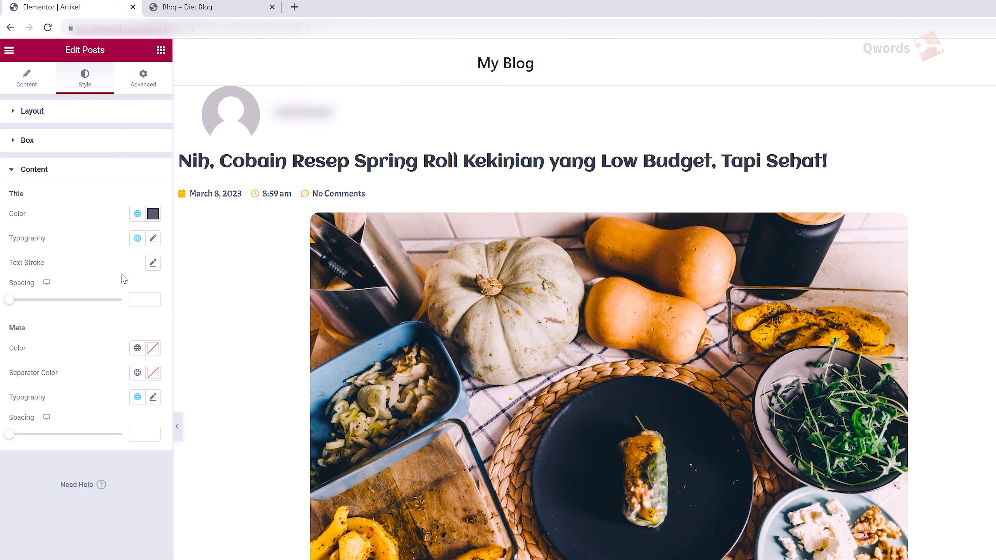
left_click(153, 238)
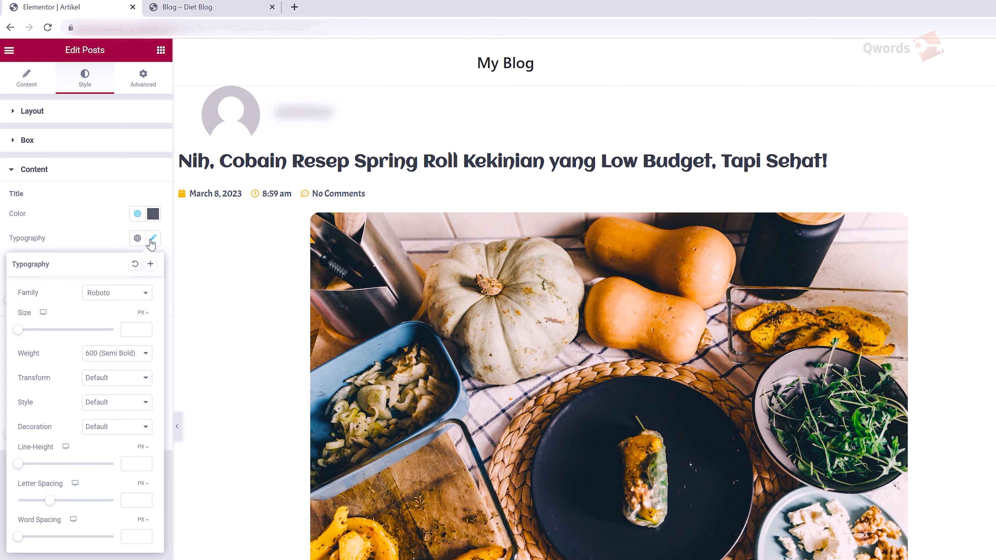
left_click(145, 293)
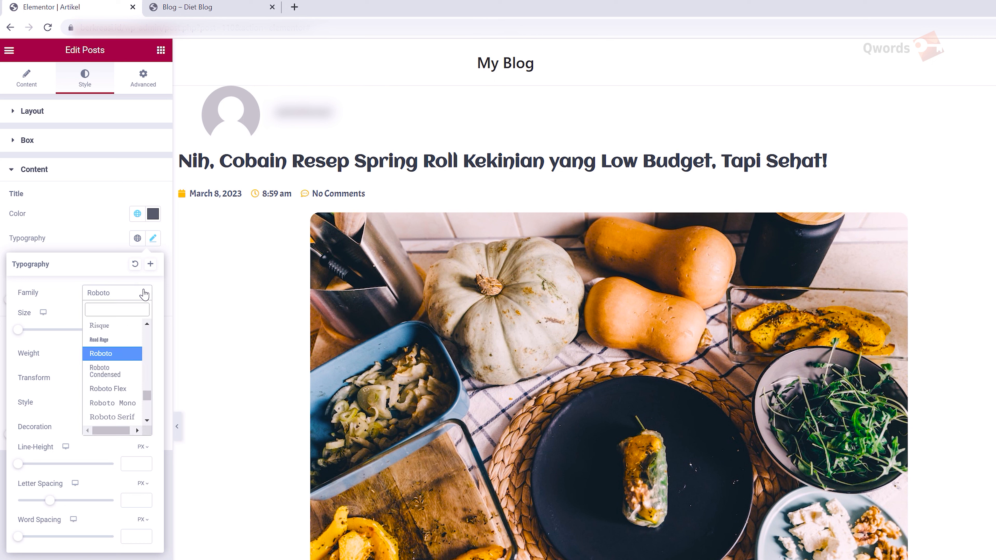
type("acme")
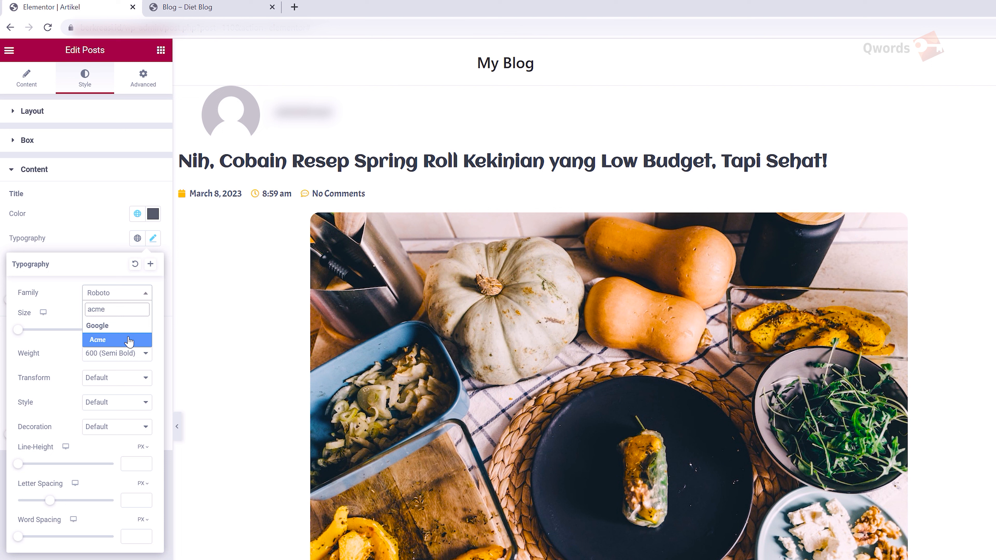
left_click(129, 344)
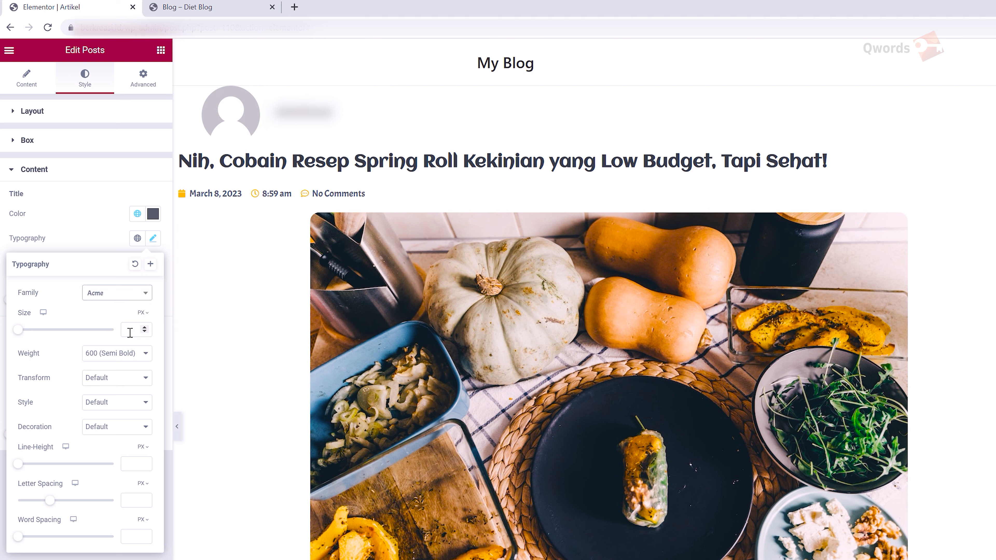
left_click(130, 332)
type("15")
left_click(148, 241)
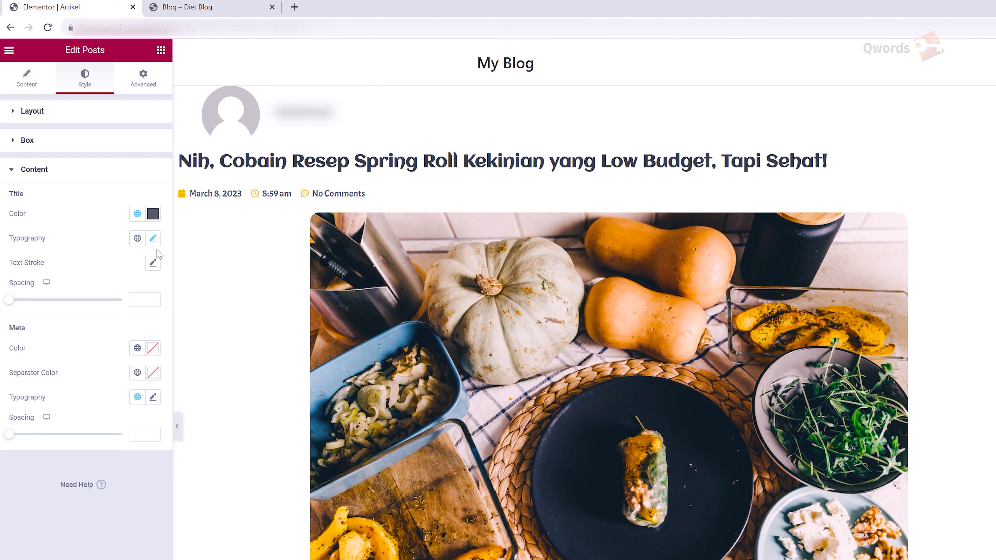
Step: Place a Post Comments widget directly below the post content and review the comment form
left_click(161, 51)
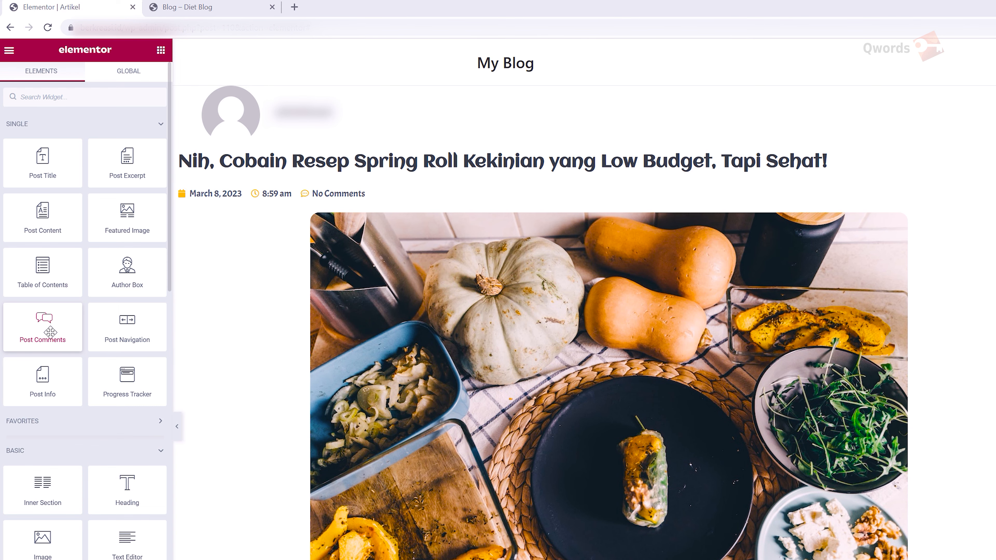
left_click_drag(51, 332, 272, 559)
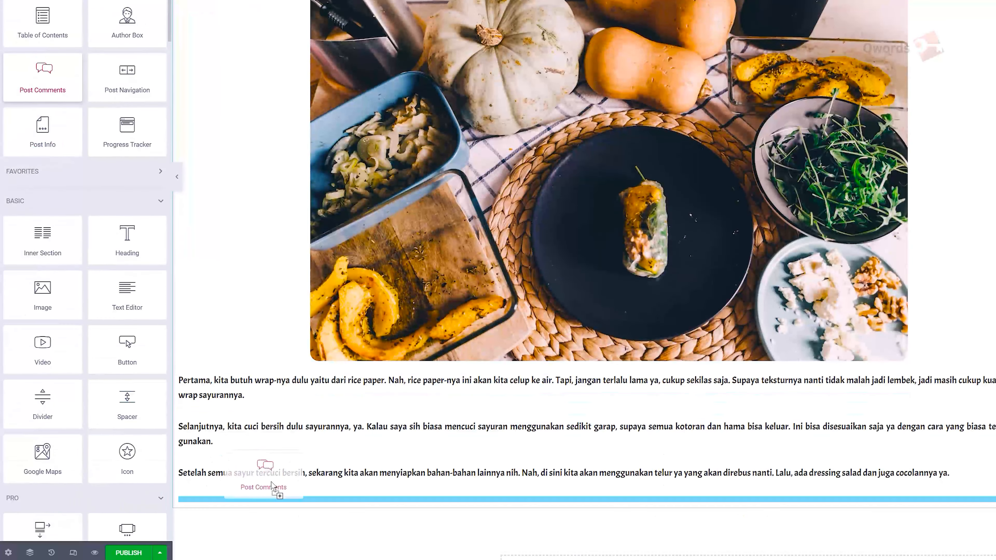
left_click_drag(272, 487, 278, 494)
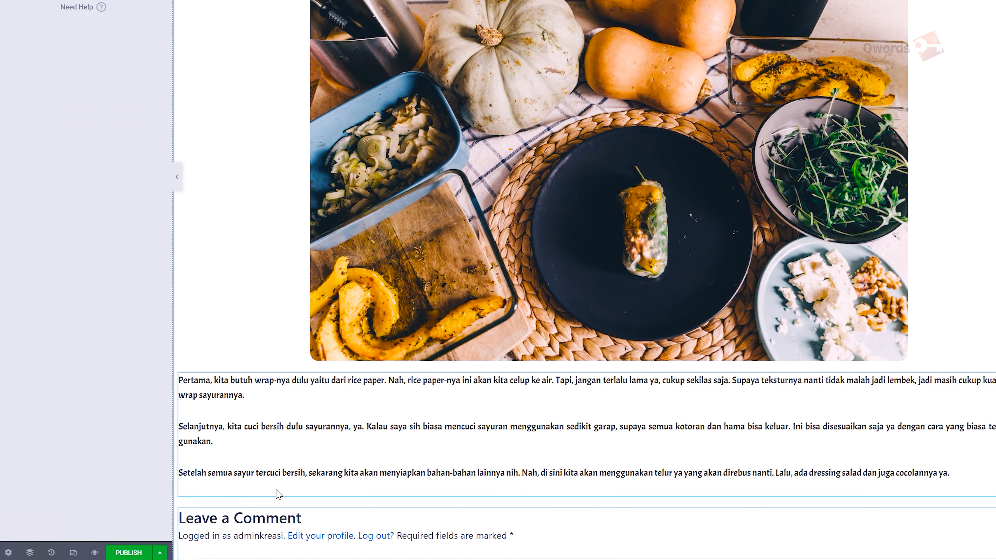
scroll(292, 519, "down", 4)
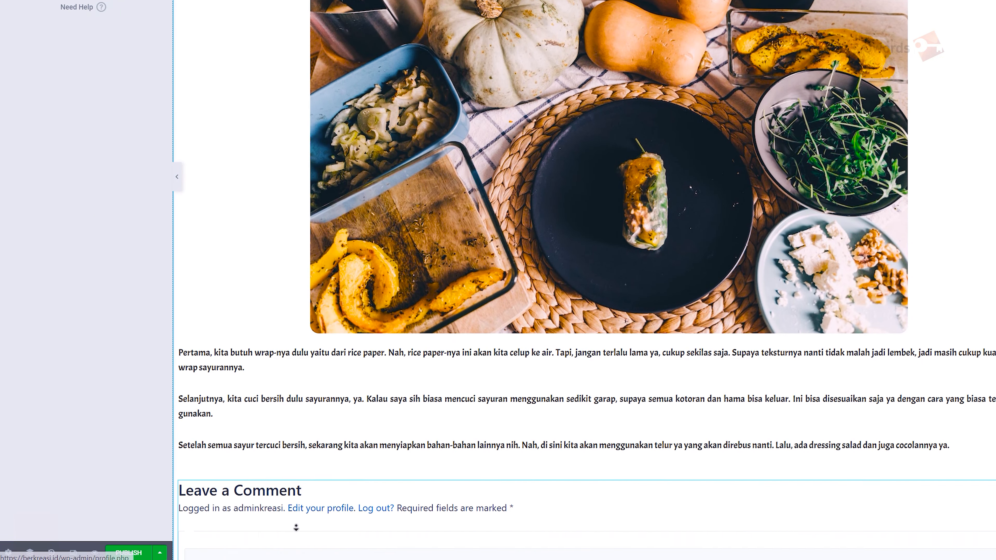
scroll(297, 528, "down", 1)
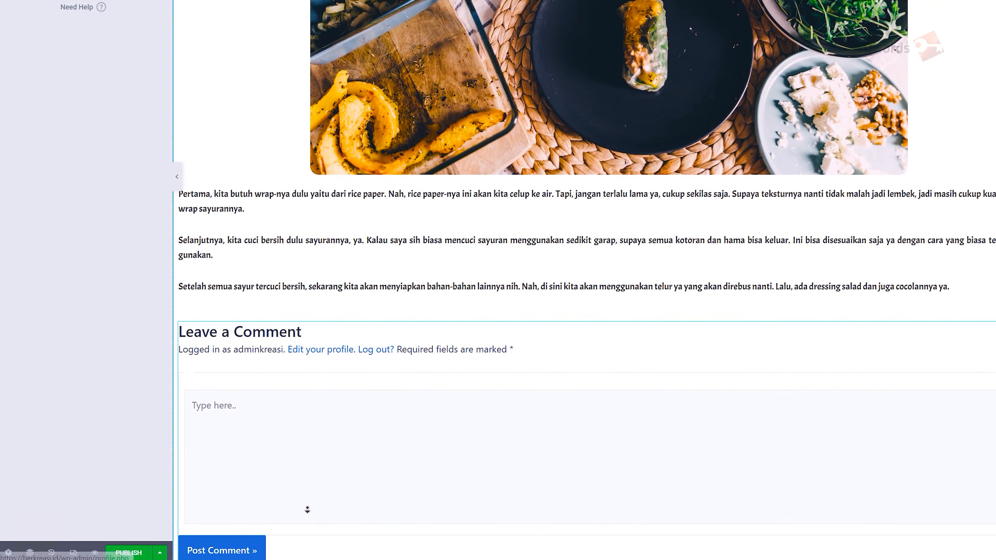
scroll(310, 482, "down", 2)
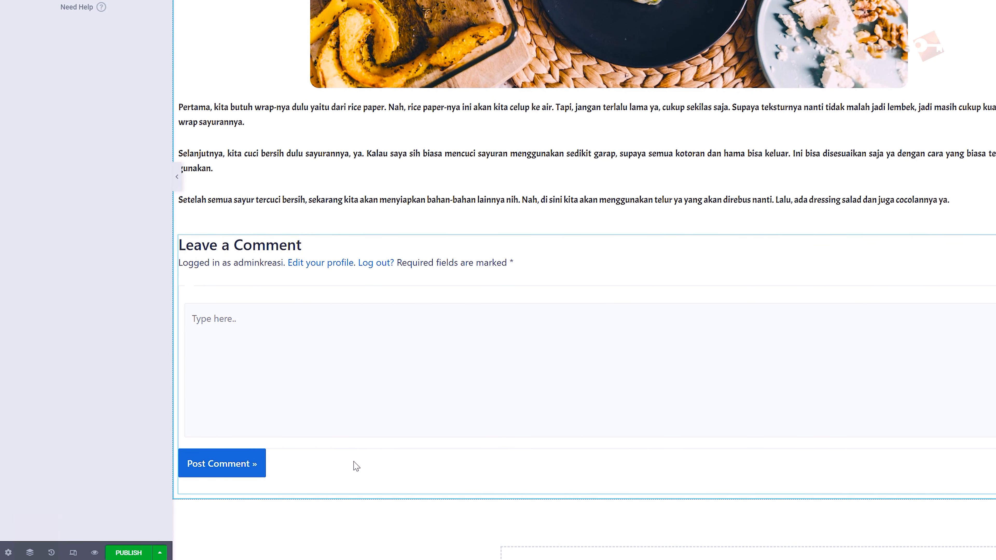
middle_click(354, 462)
scroll(354, 461, "up", 7)
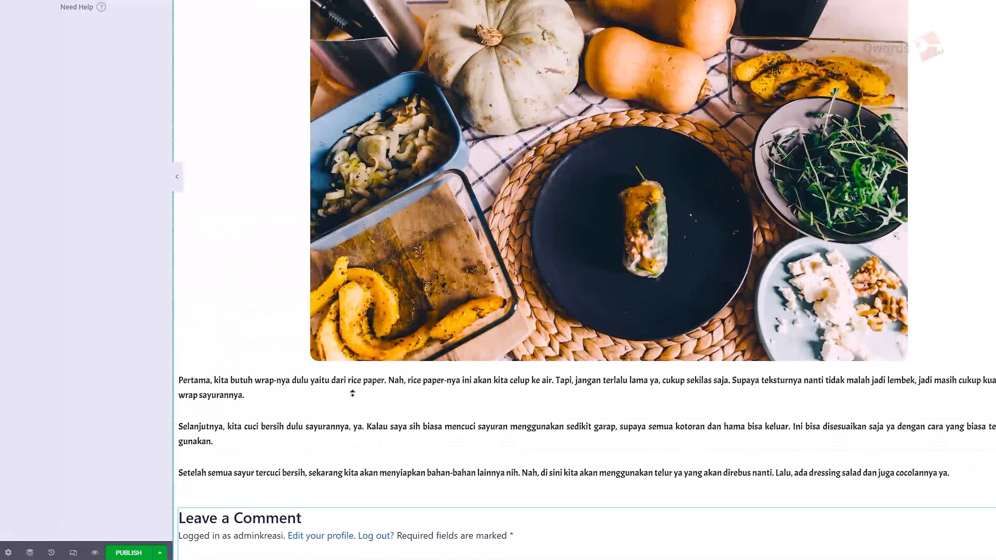
middle_click(353, 394)
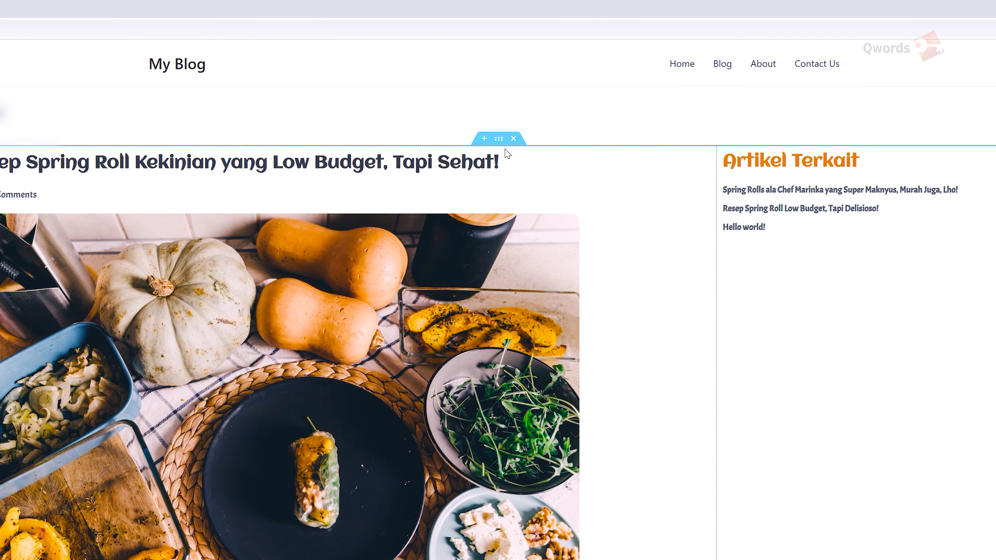
Step: Unlink the margins of the section holding the post title and related articles, and set its top margin to 30 px
right_click(504, 147)
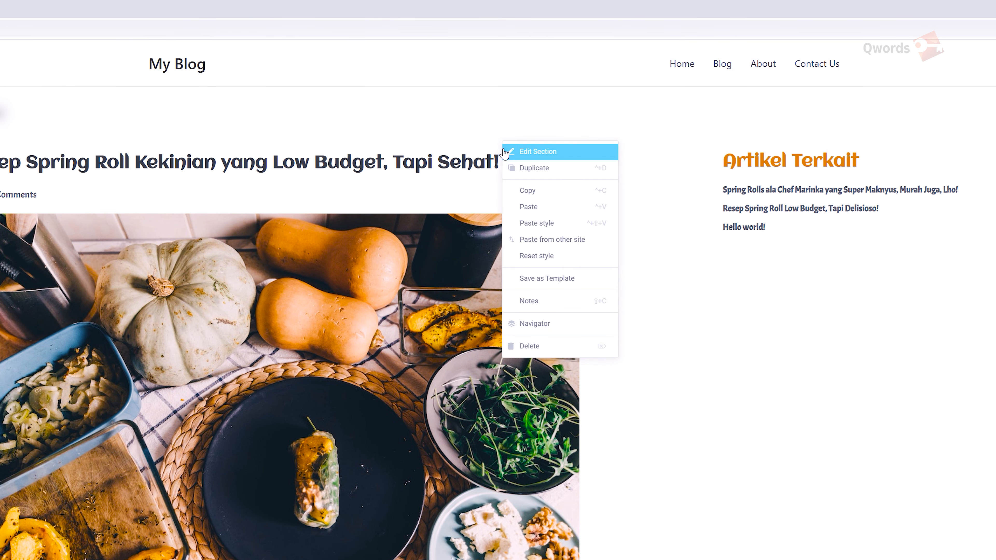
left_click(497, 148)
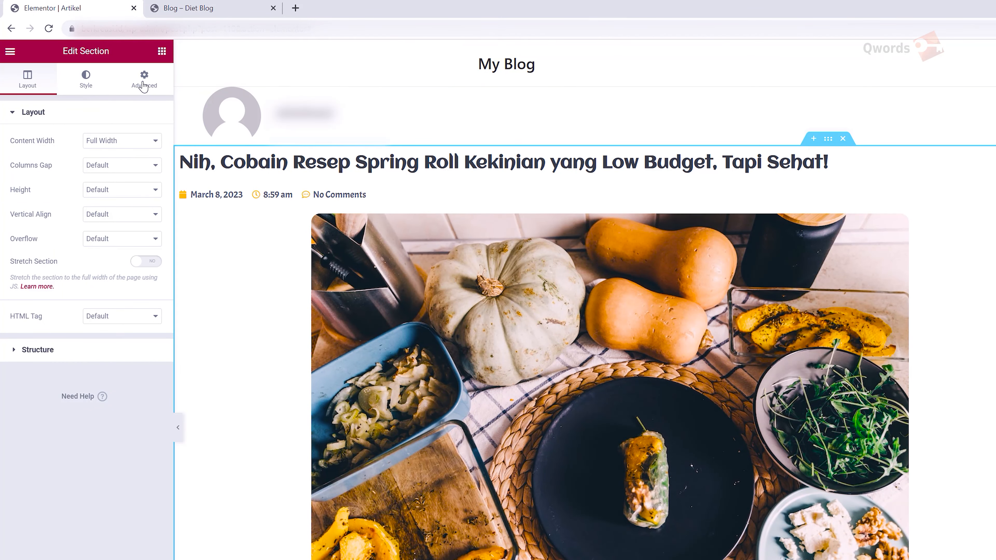
left_click(144, 85)
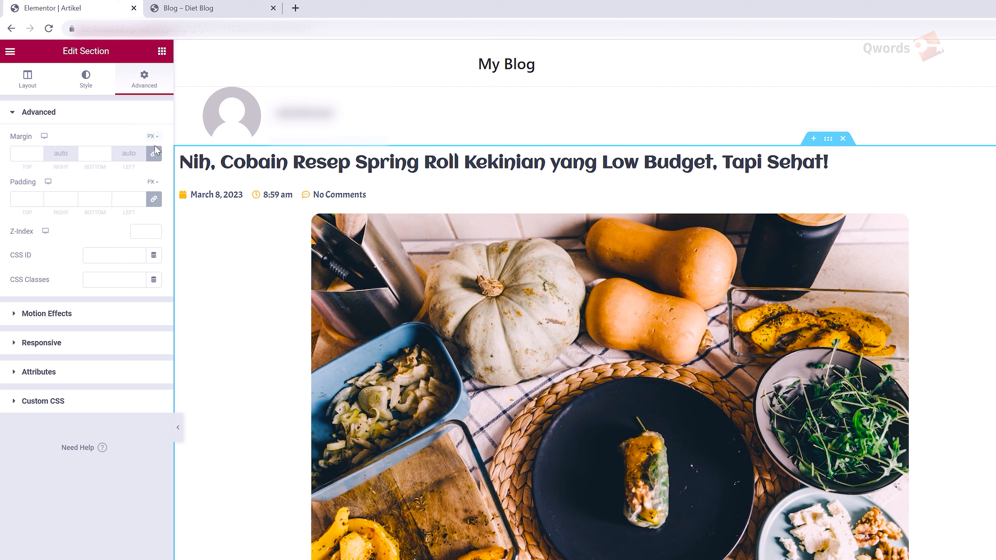
left_click(154, 154)
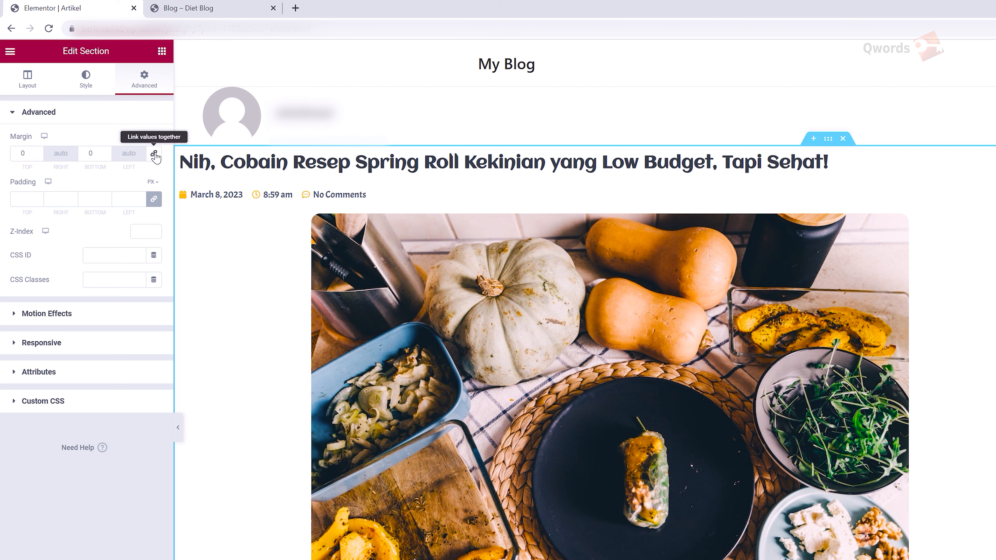
left_click(16, 149)
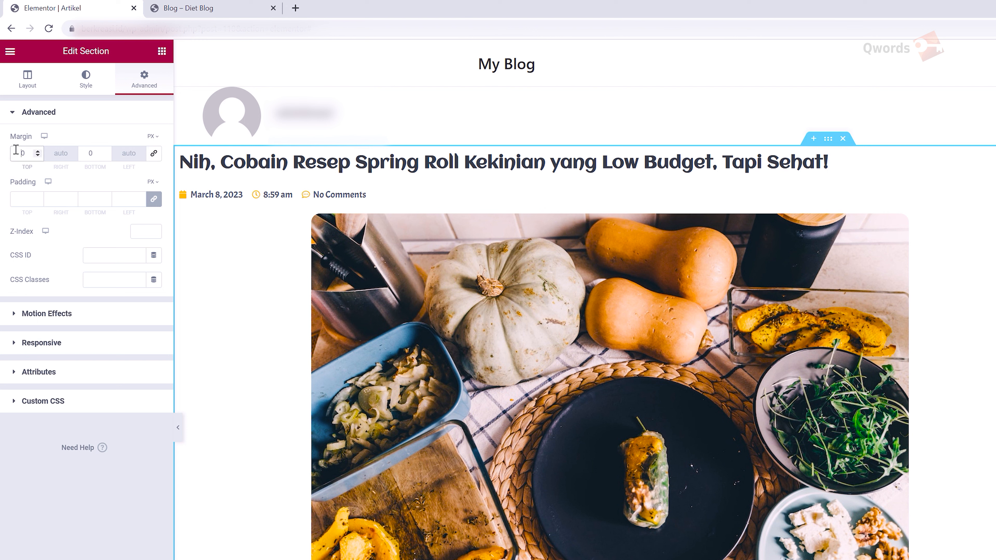
type("3")
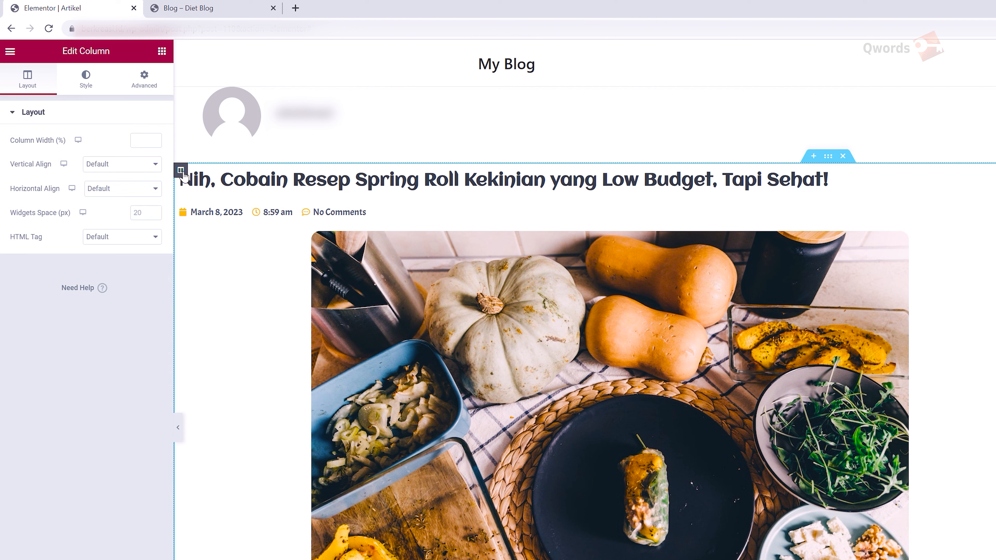
Step: Unlink the padding of the post content column and set it to 20 px right and 50 px left
left_click(139, 87)
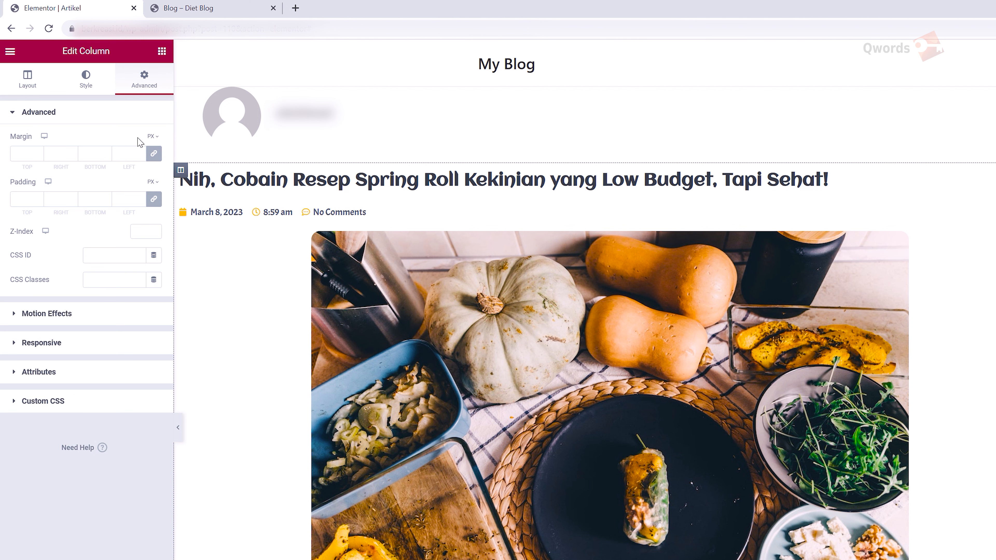
left_click(153, 200)
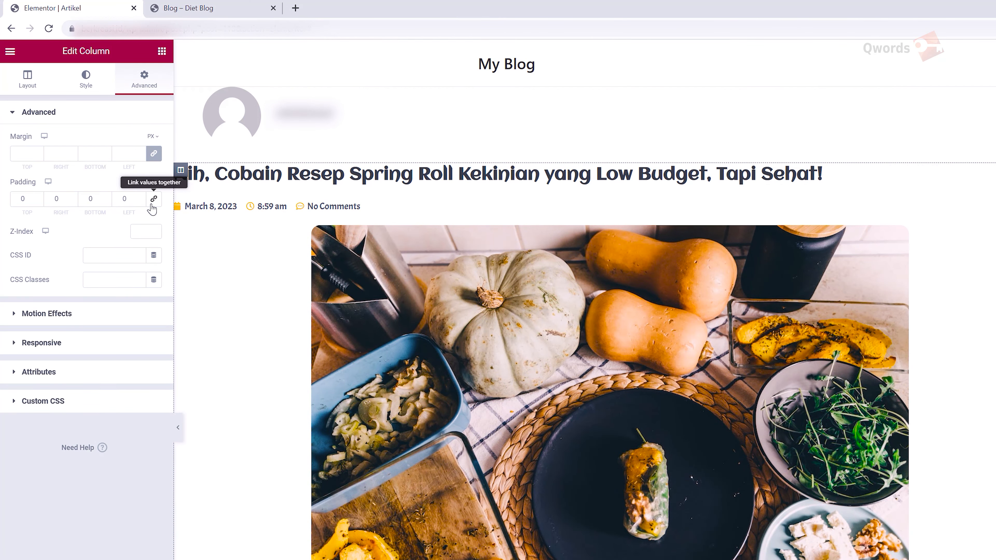
left_click(54, 200)
type("1")
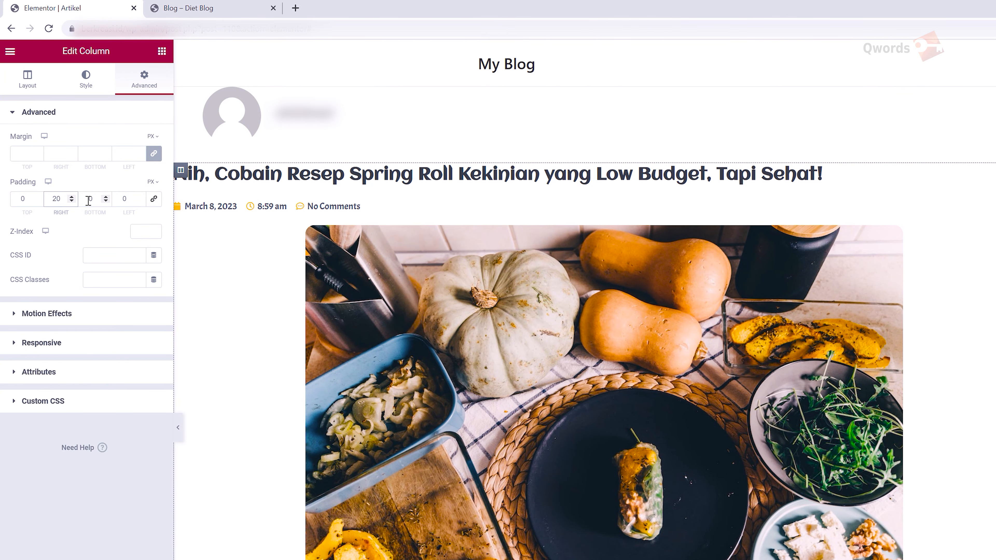
left_click(113, 200)
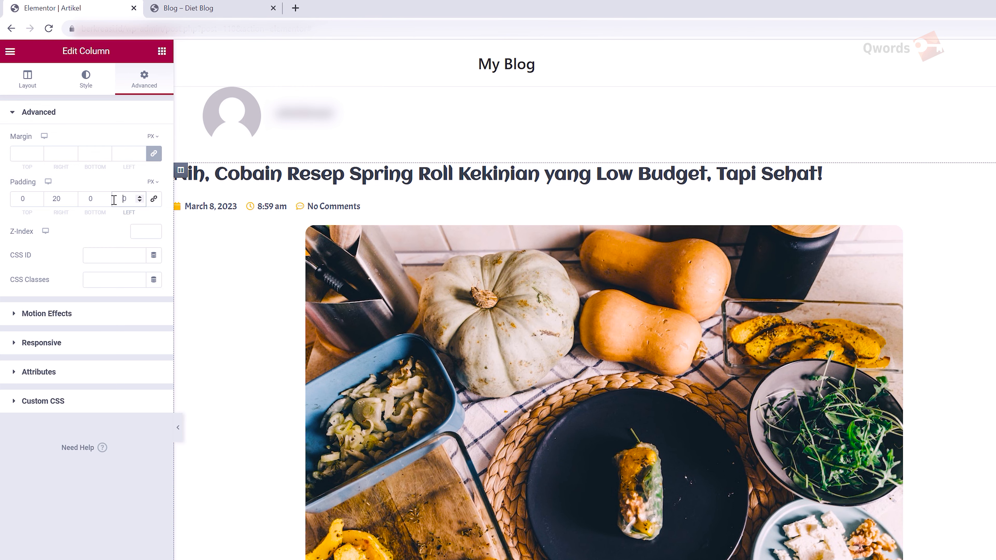
type("5")
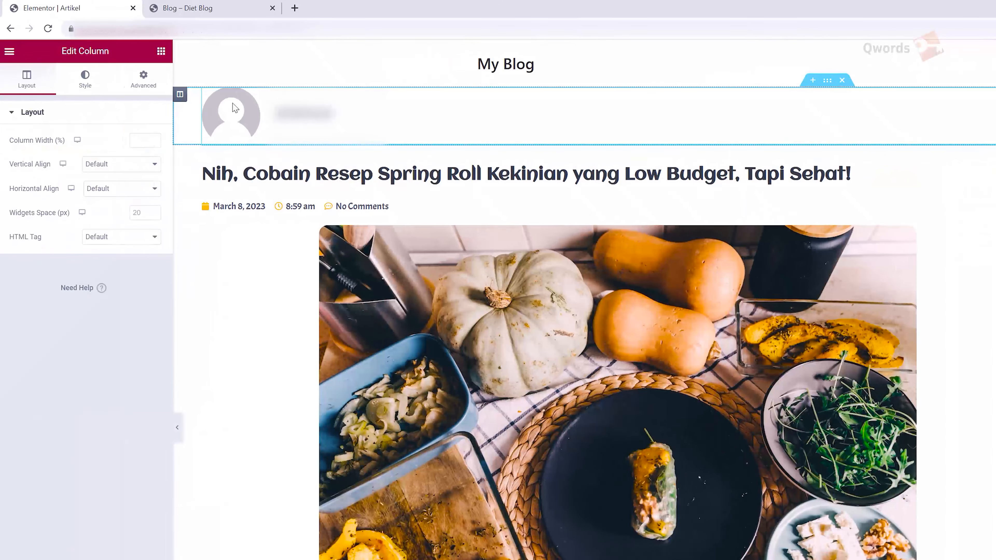
Step: Unlink the padding of the author box column and set its right padding to 50 px
left_click(161, 94)
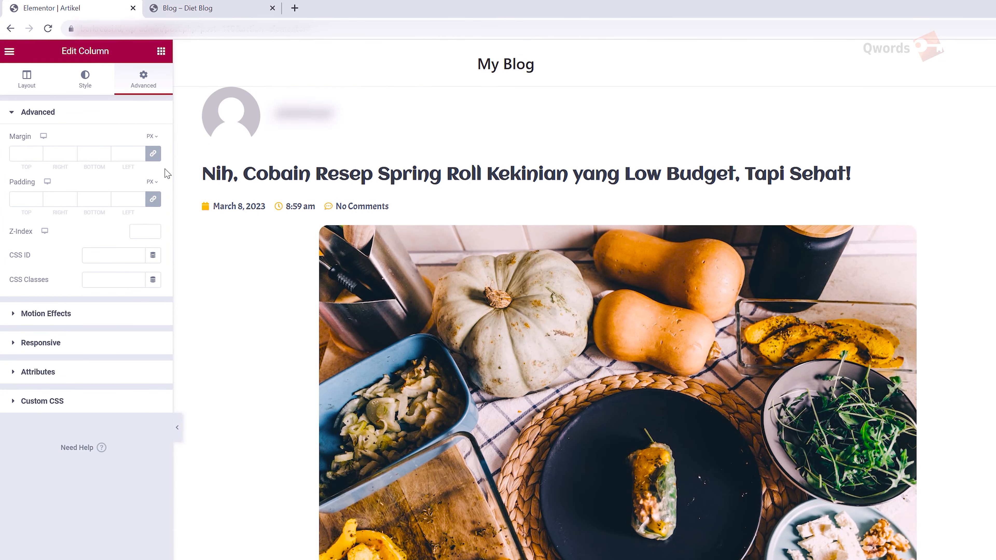
left_click(153, 199)
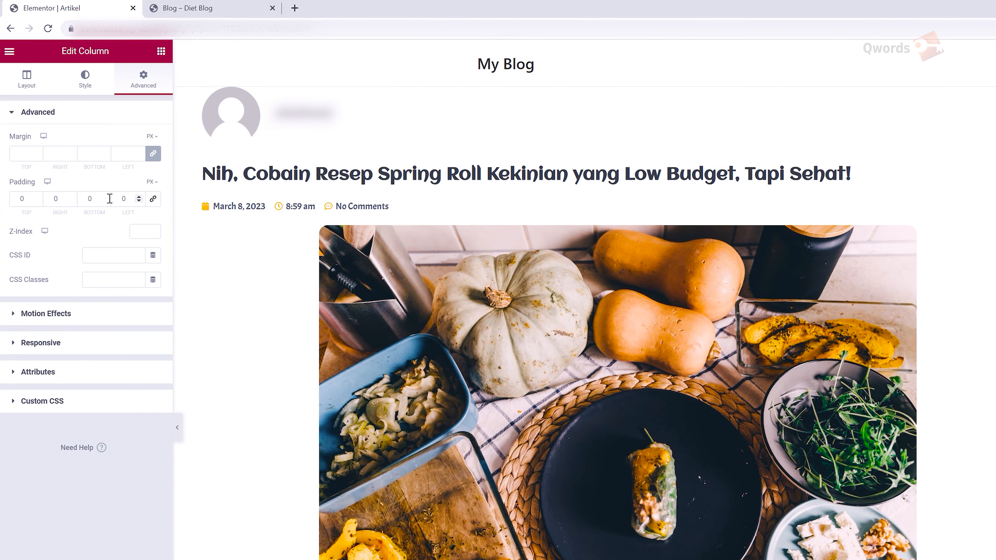
left_click(53, 199)
type("5")
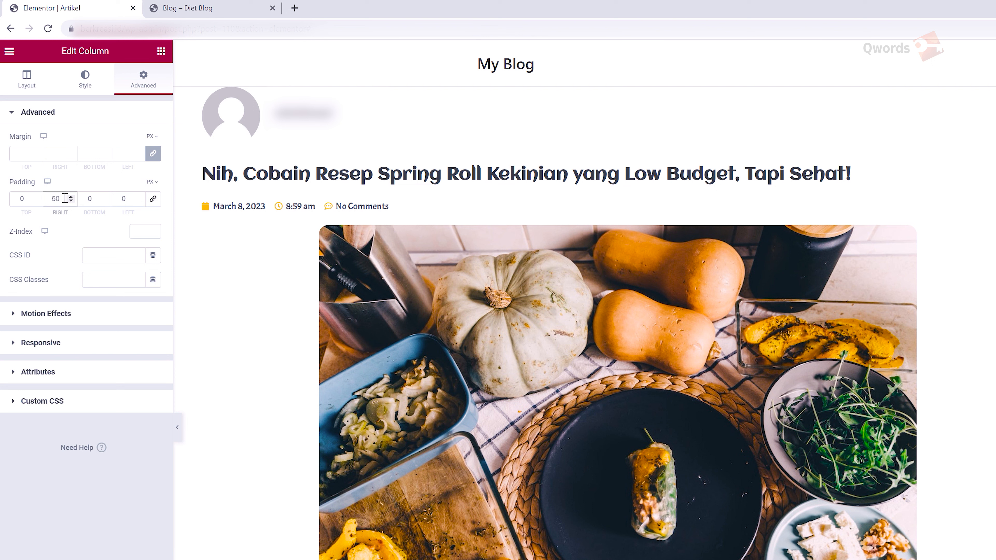